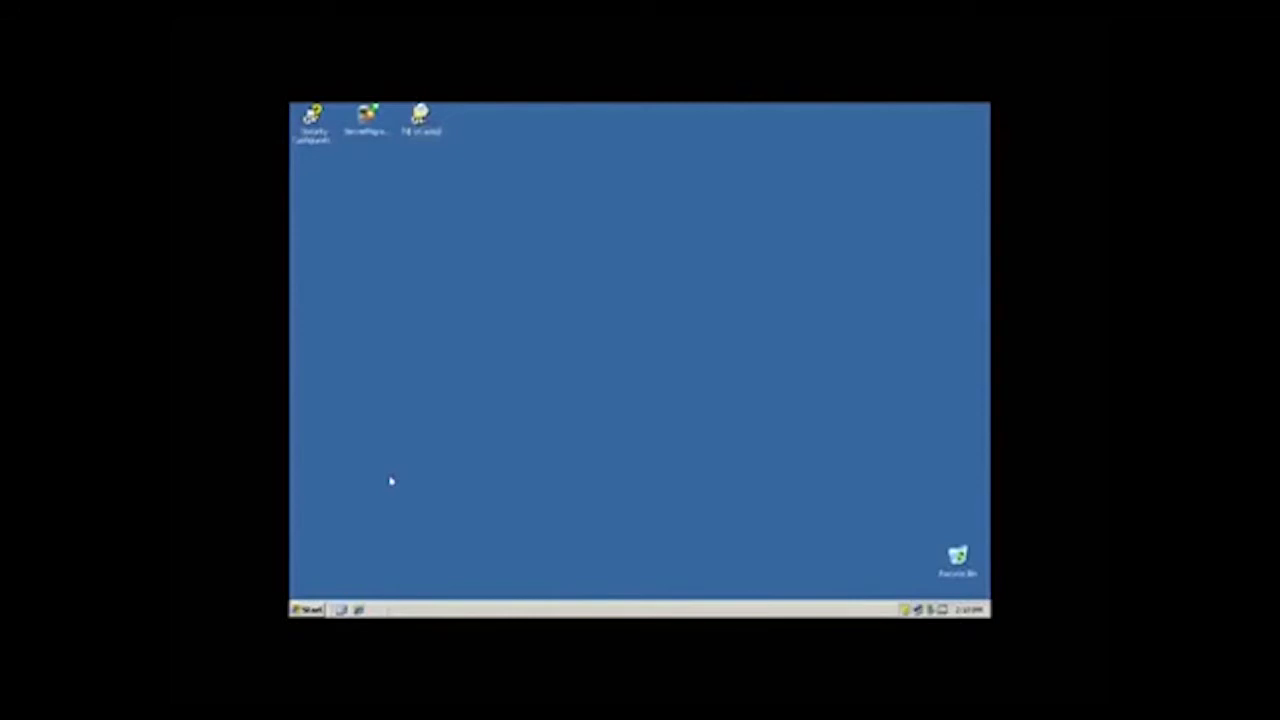
Step: Launch the Server Settings Migration wizard and advance past the prerequisite checks, introduction and server details to the export location page
double_click(370, 120)
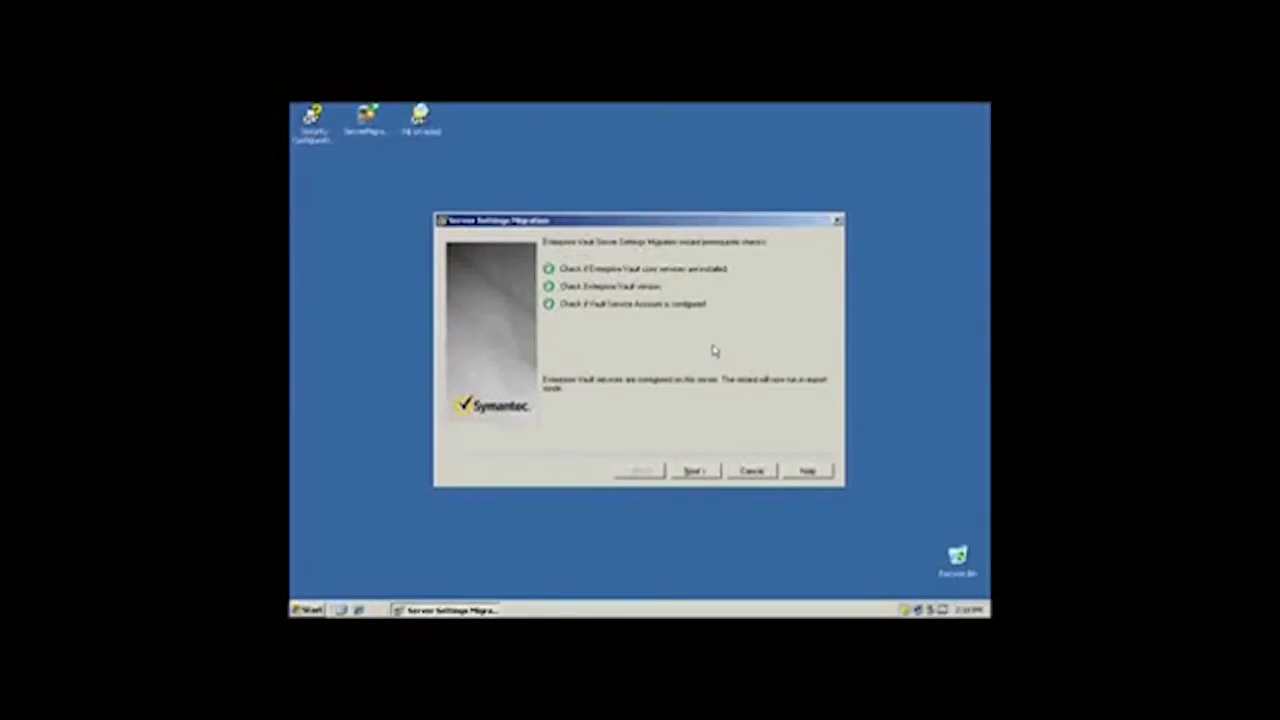
left_click(700, 474)
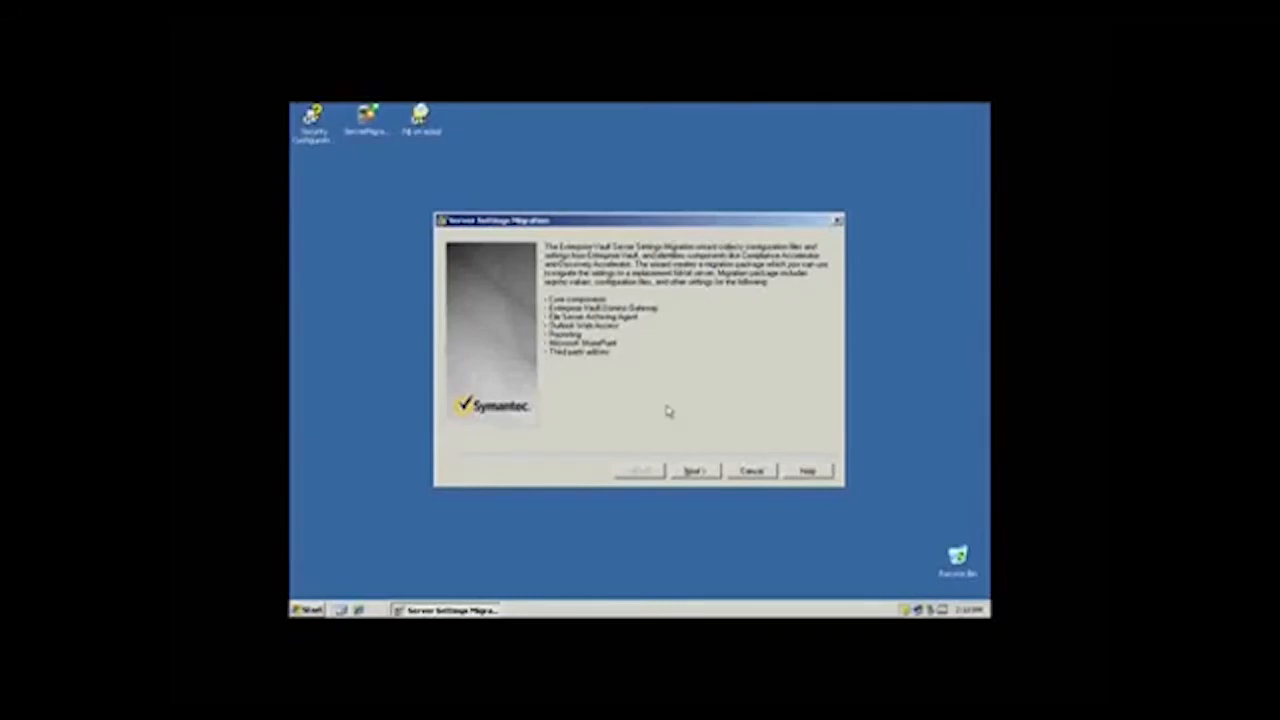
left_click(697, 473)
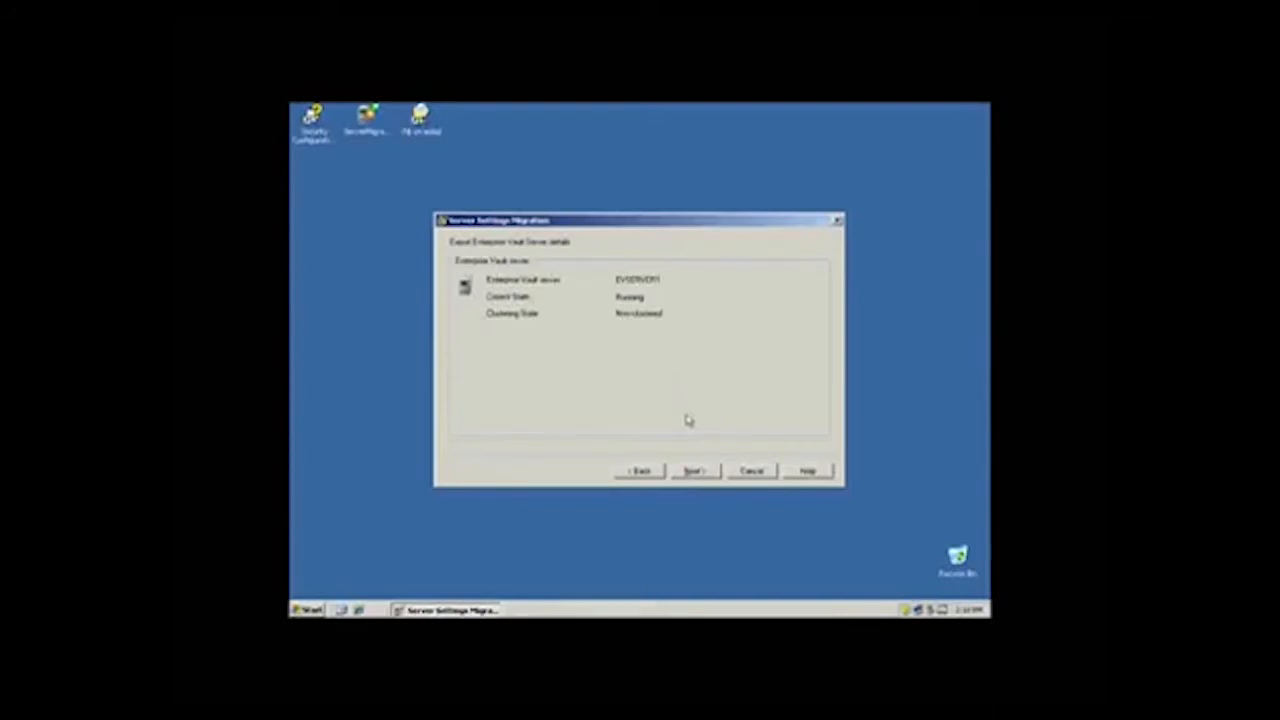
left_click(697, 471)
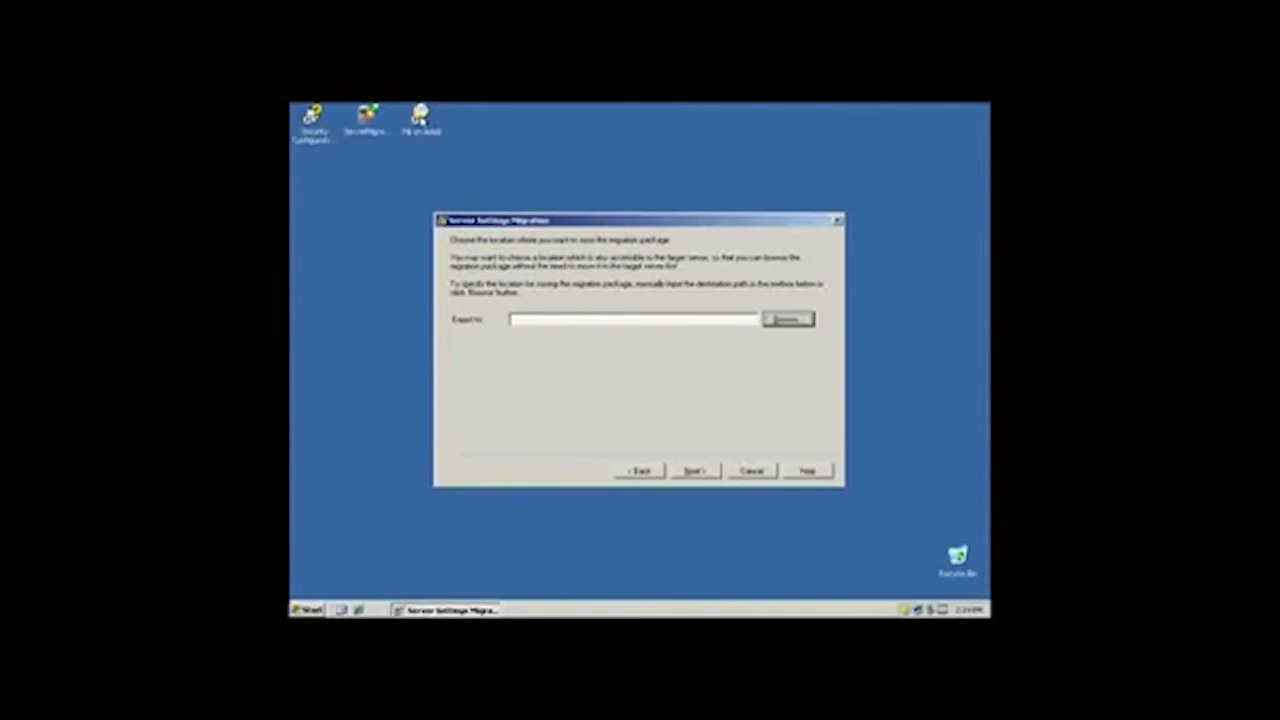
Step: Create a new folder named migration in the network share that has a shortcut on the desktop
double_click(420, 118)
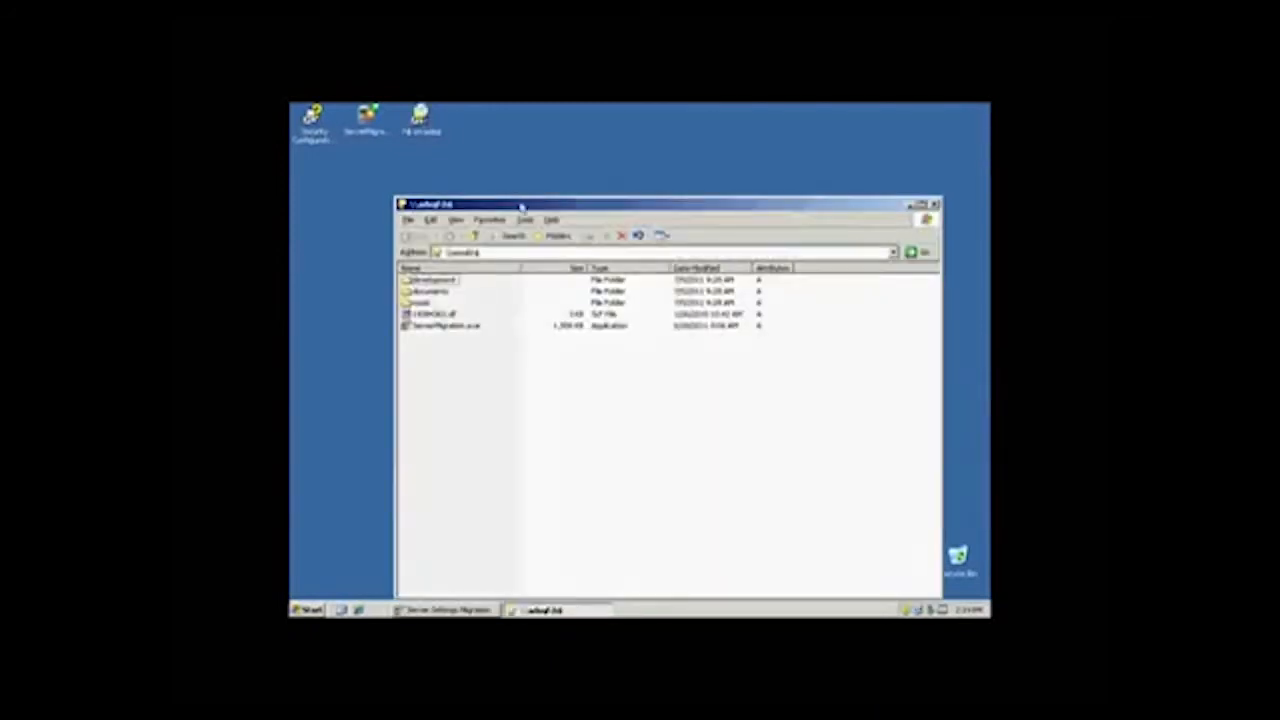
right_click(450, 382)
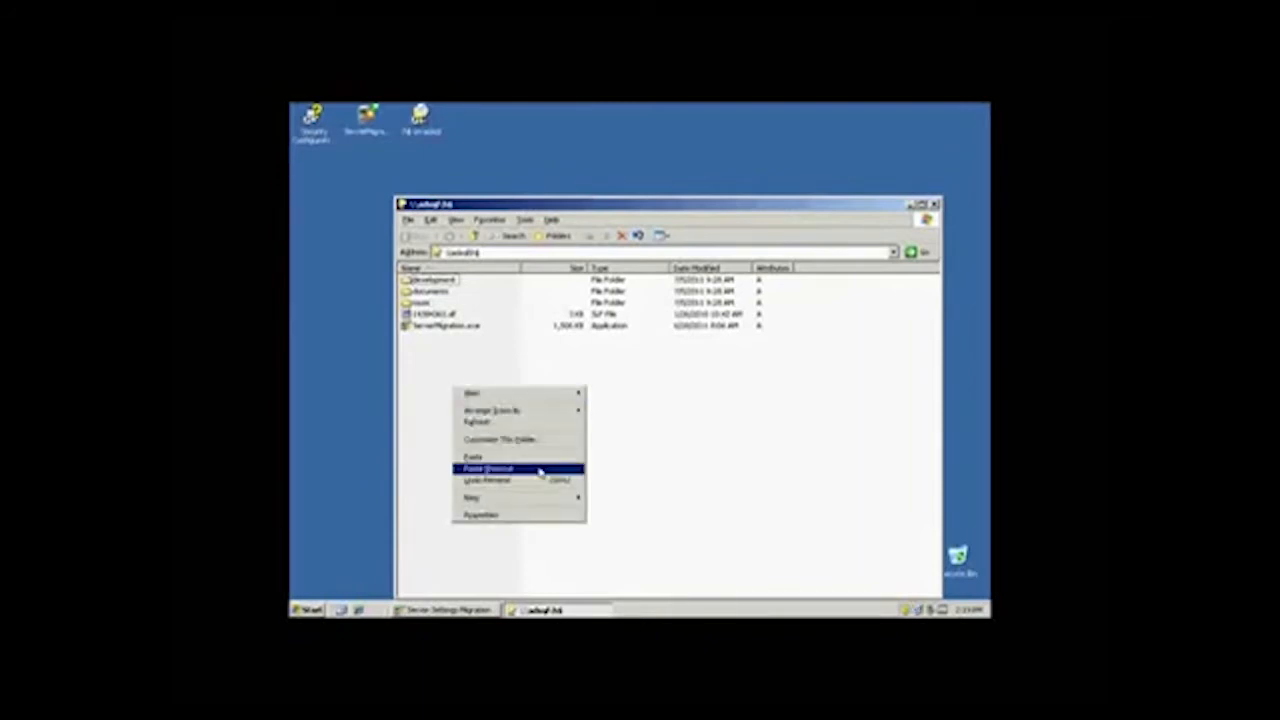
mouse_move(541, 499)
left_click(606, 501)
type("pigration")
key("Return")
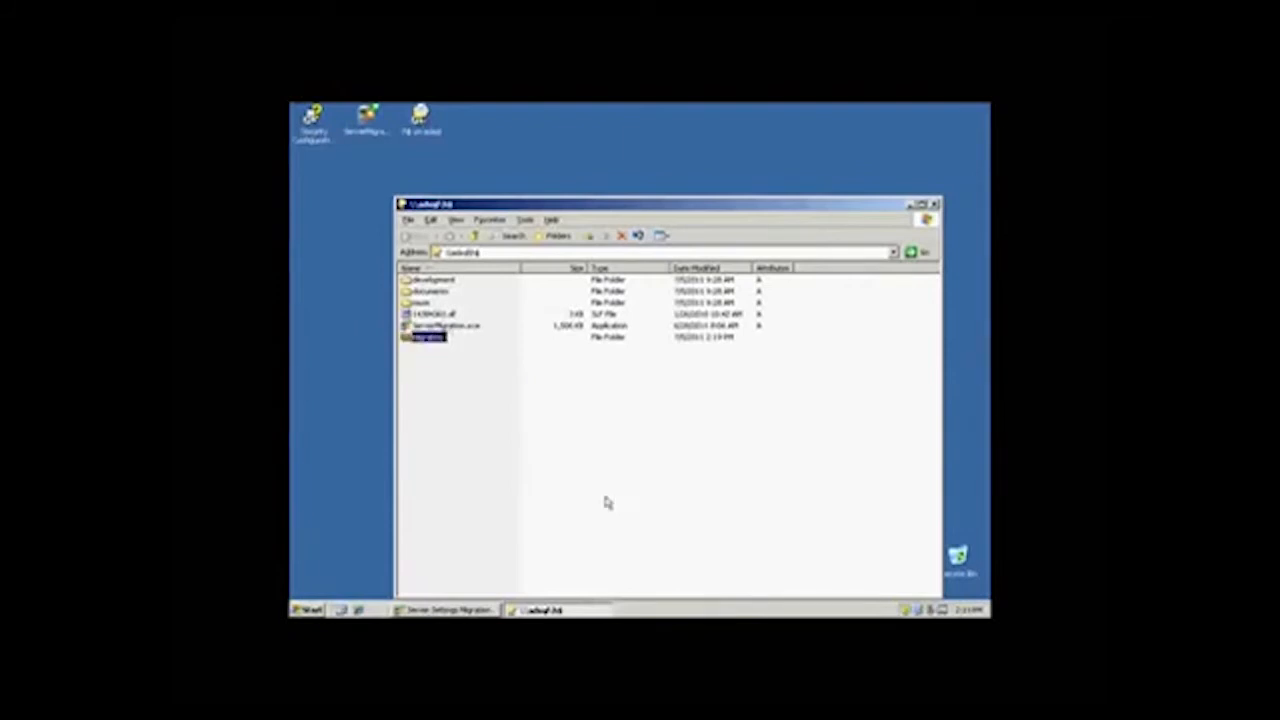
Step: Set the wizard's export location to the new migration folder's network path, close the folder window and continue
double_click(440, 338)
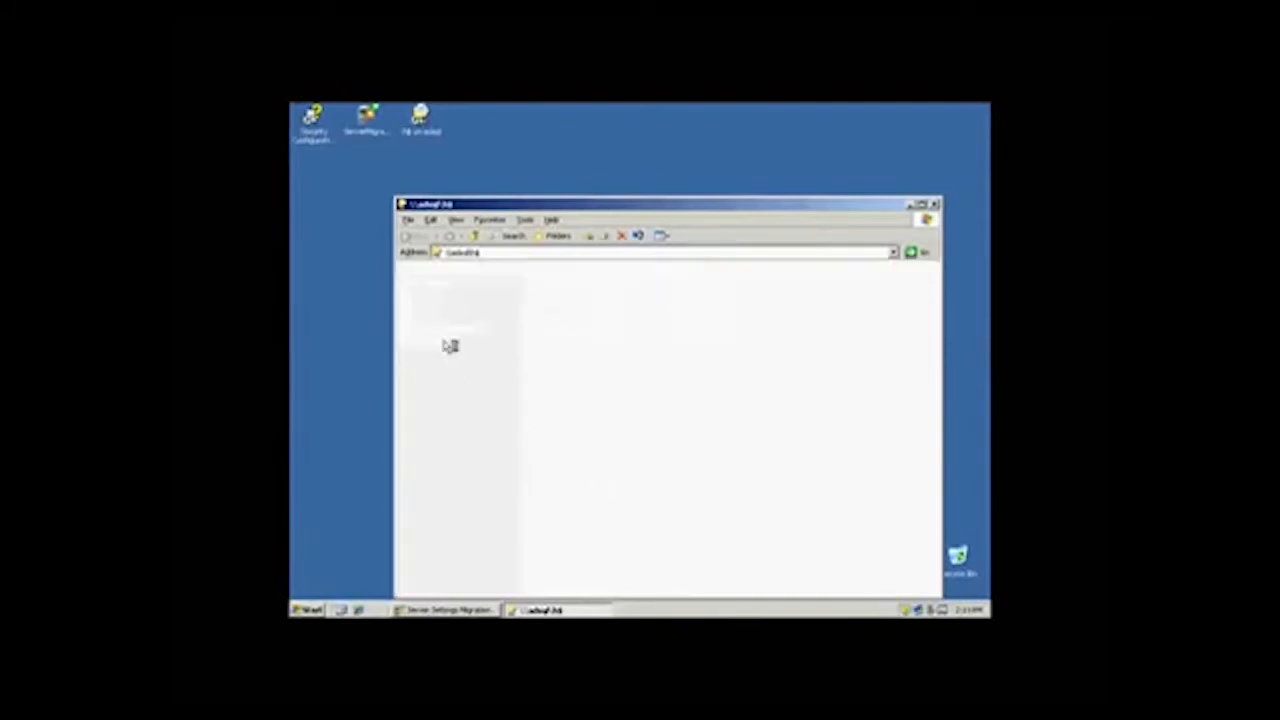
left_click(537, 253)
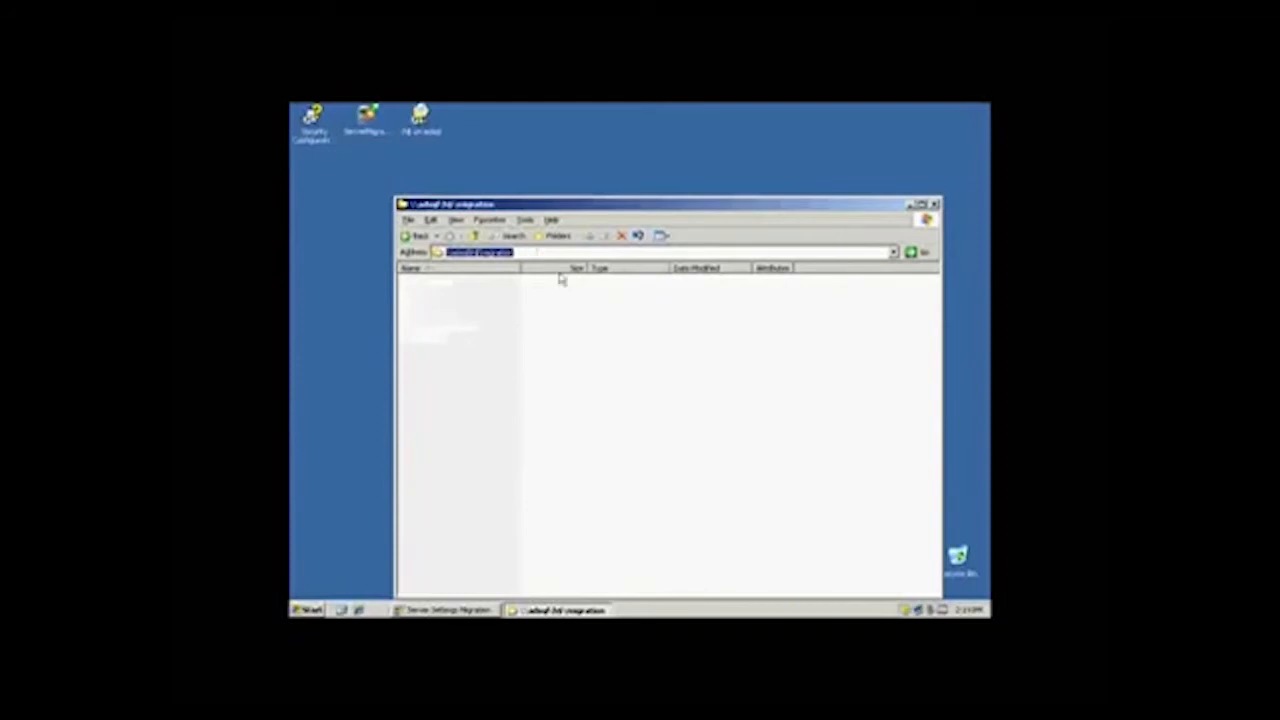
key("alt+Tab")
left_click(566, 320)
type("\\\\server\\Migration")
left_click(933, 205)
left_click(712, 476)
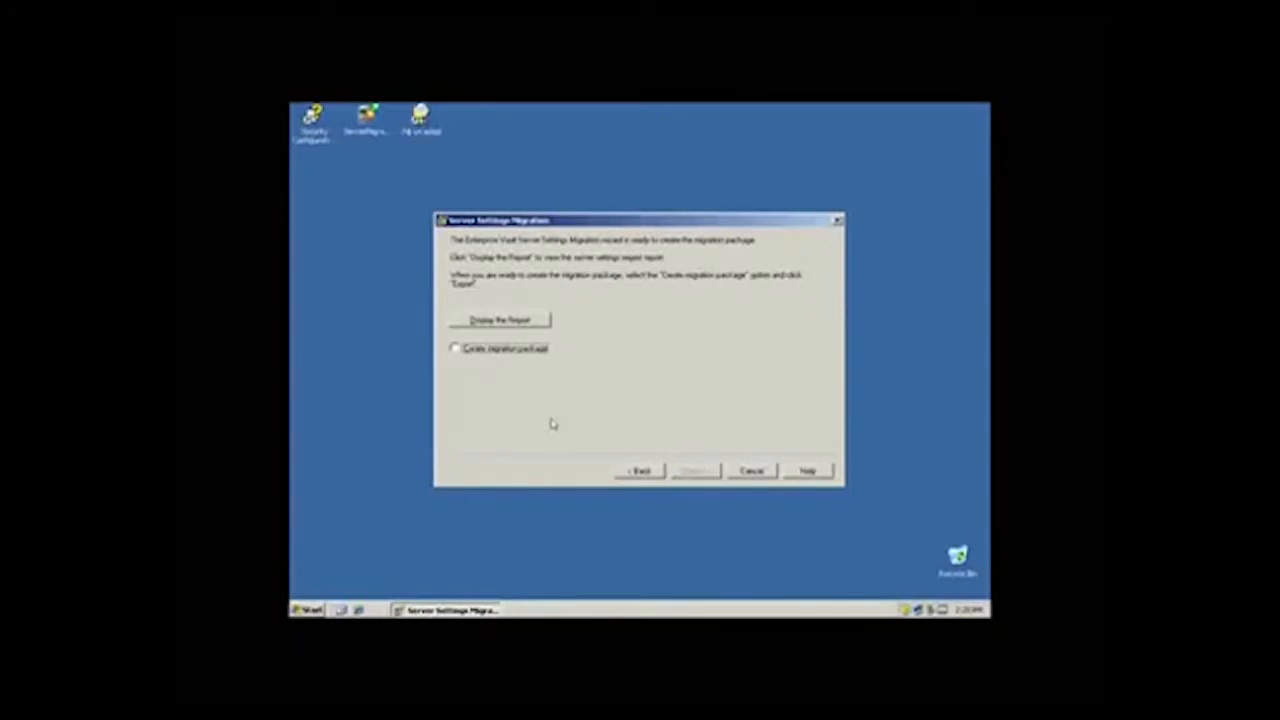
Step: Display the pre-export report, examine its server summary and Warnings and/or Errors section, and close it
left_click(517, 325)
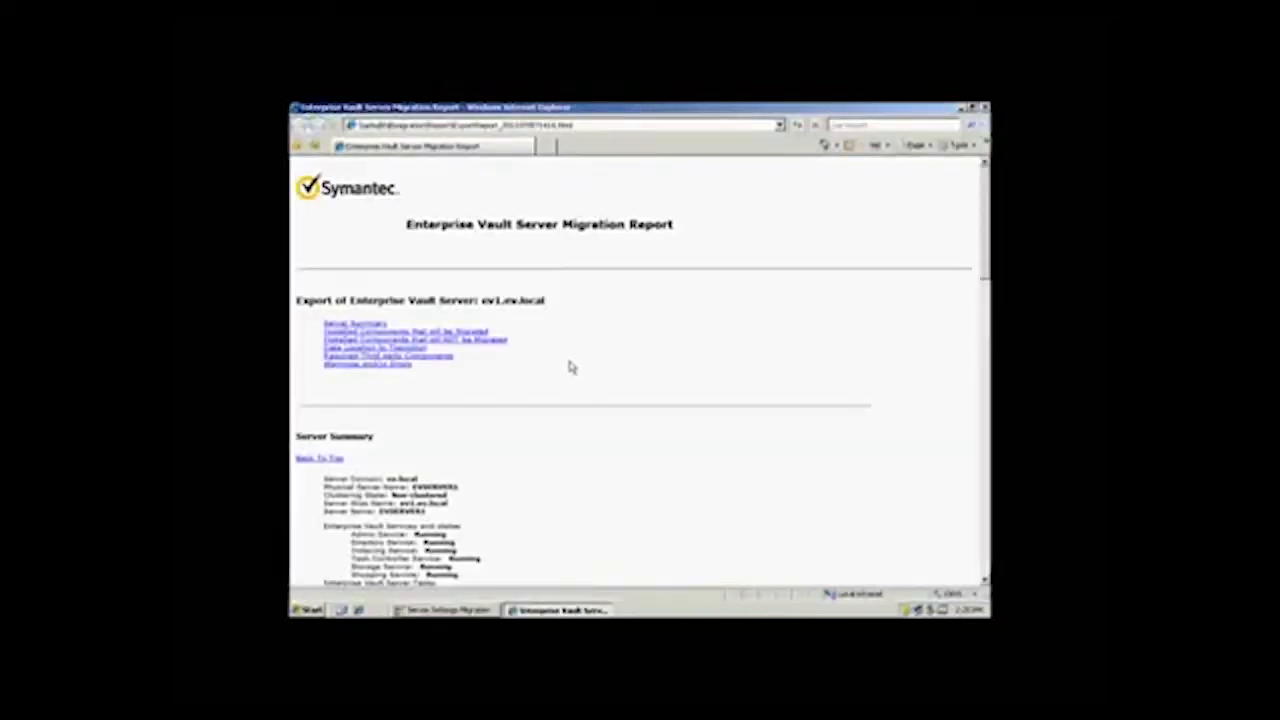
scroll(569, 366, "down", 3)
scroll(570, 367, "up", 2)
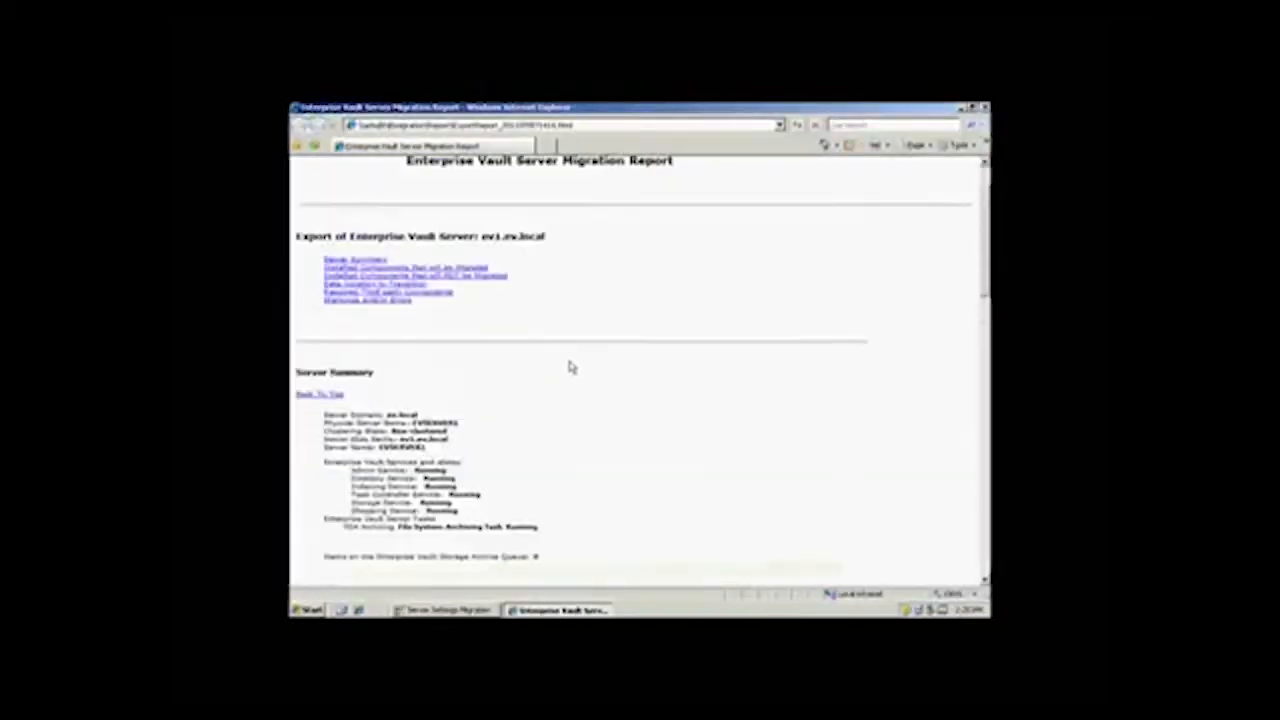
left_click(380, 300)
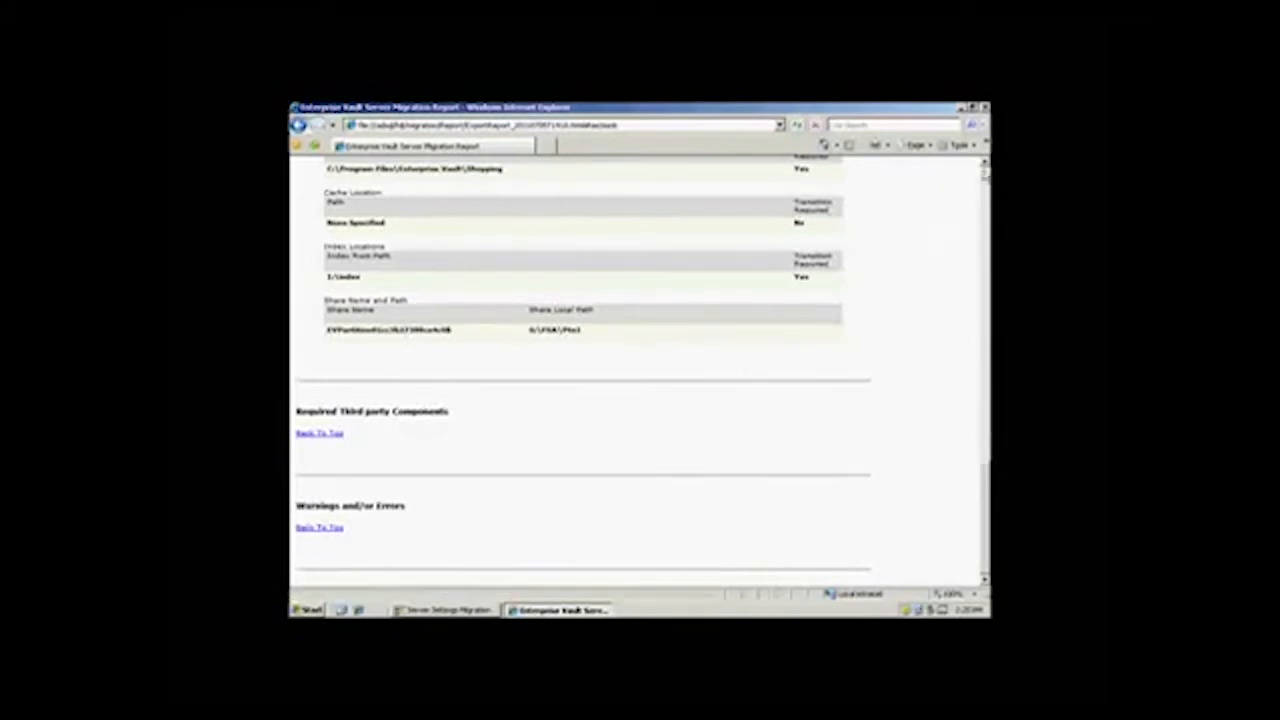
left_click(985, 107)
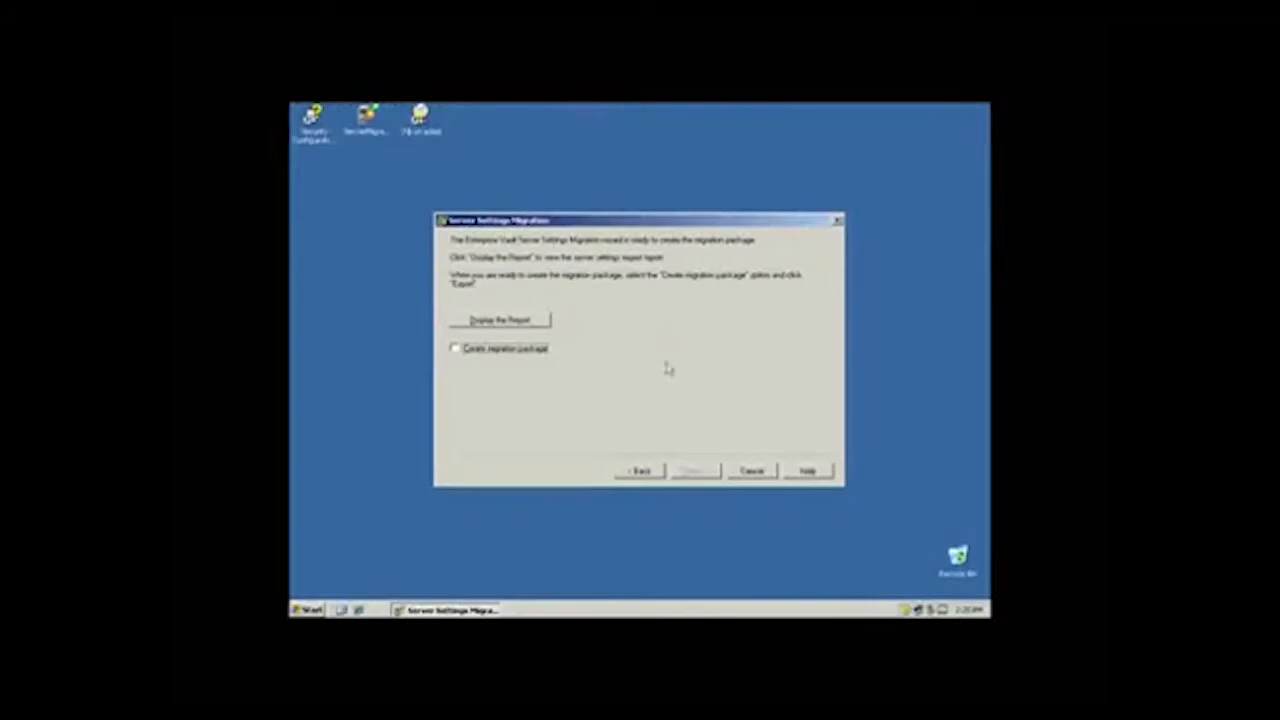
Step: Enable the Create migration package option, export the server configuration and continue to the wizard's final page
left_click(454, 349)
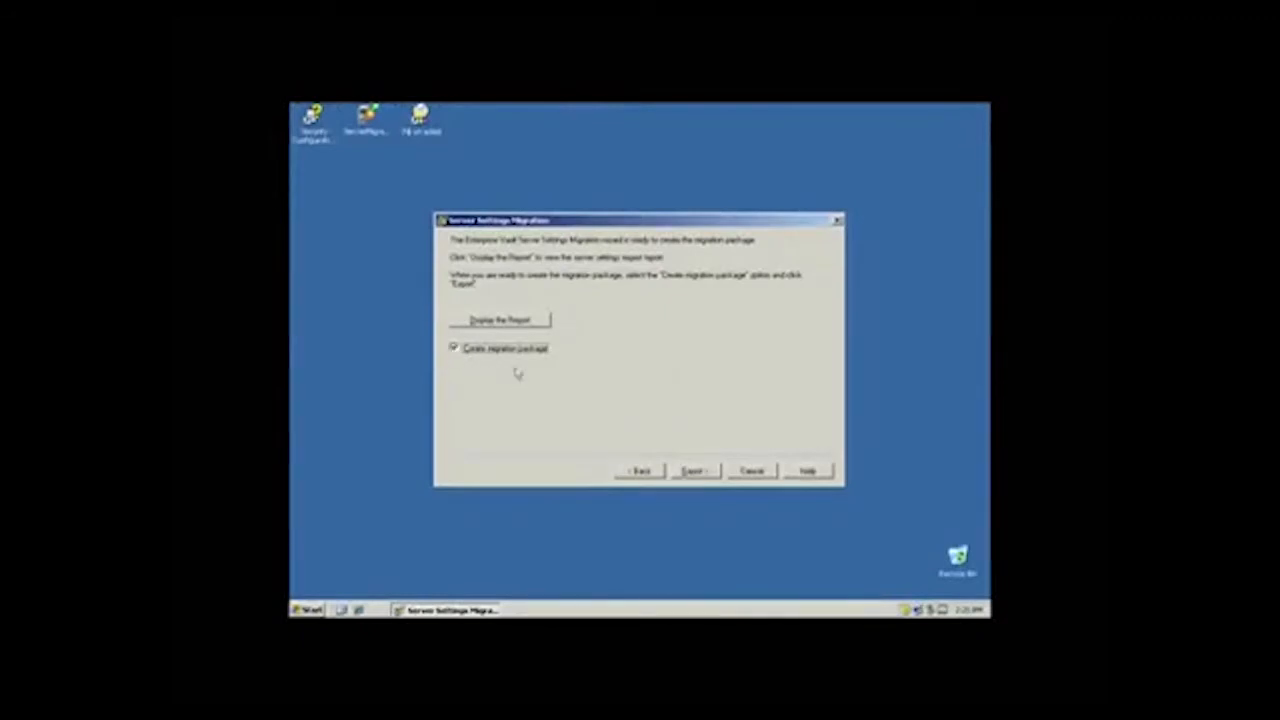
left_click(705, 474)
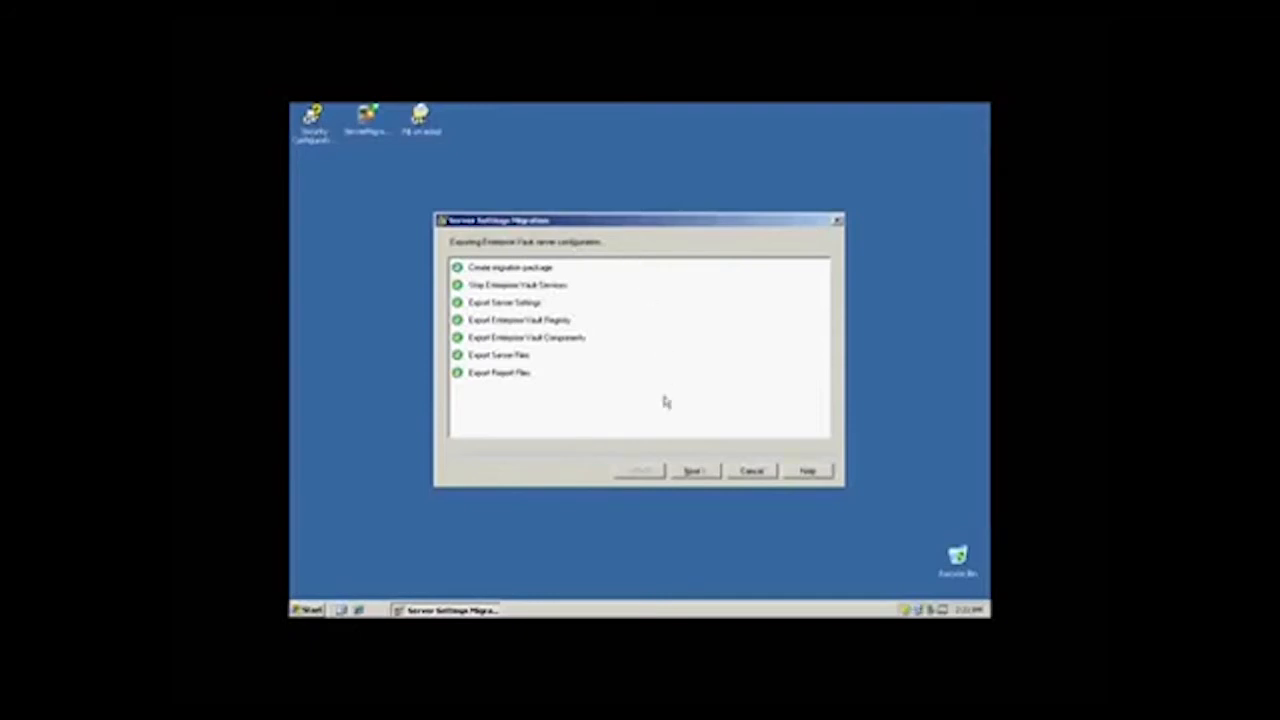
left_click(698, 471)
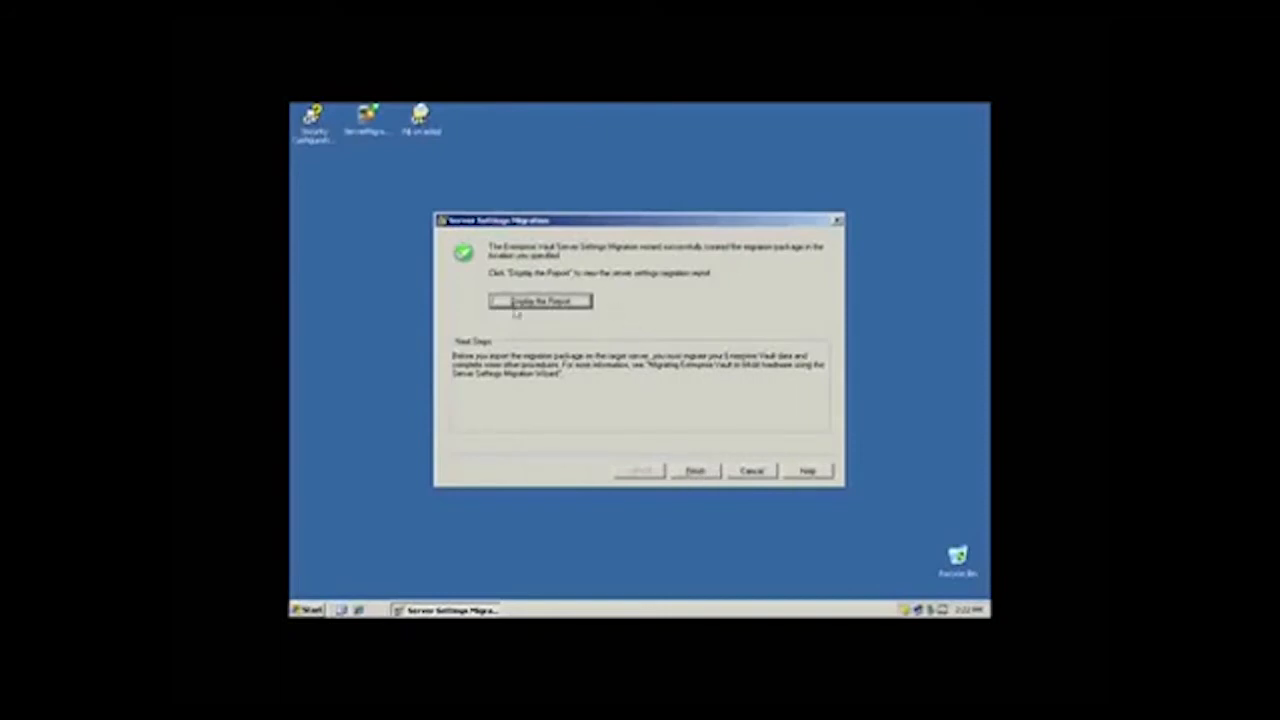
Step: Review the Warnings and/or Errors section of the completed migration report, close the report and finish the wizard
left_click(540, 302)
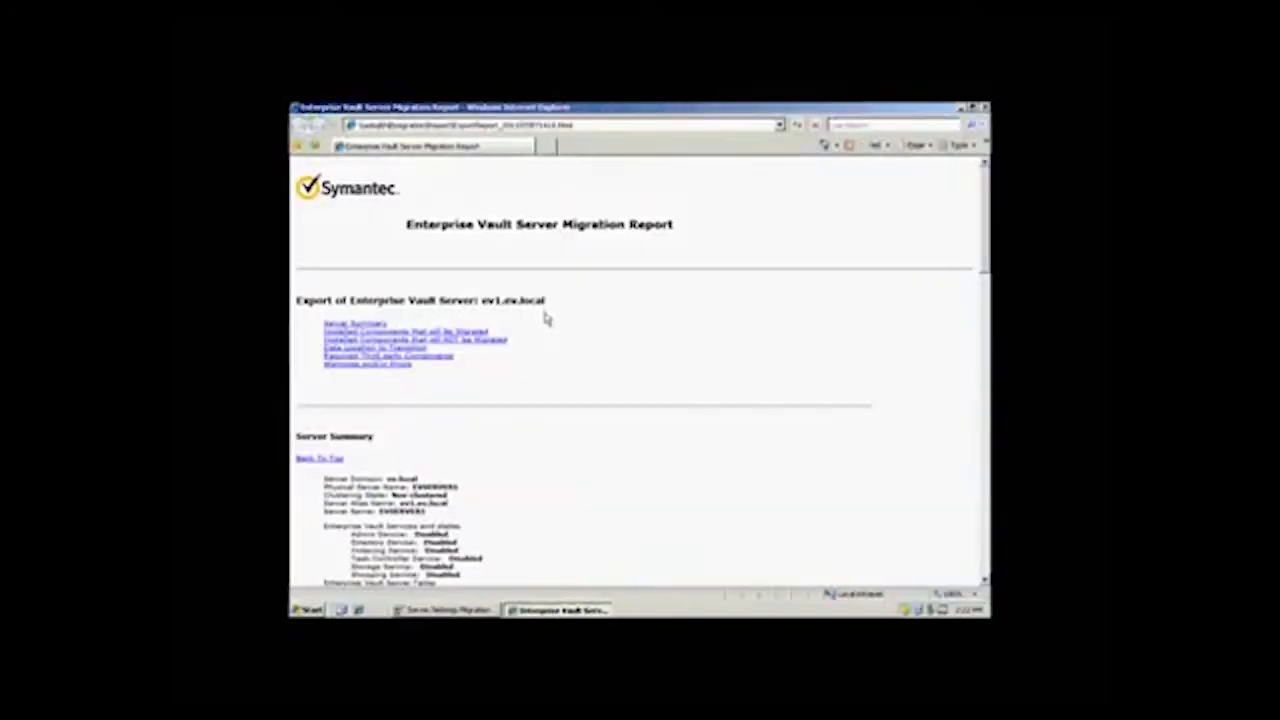
left_click(396, 364)
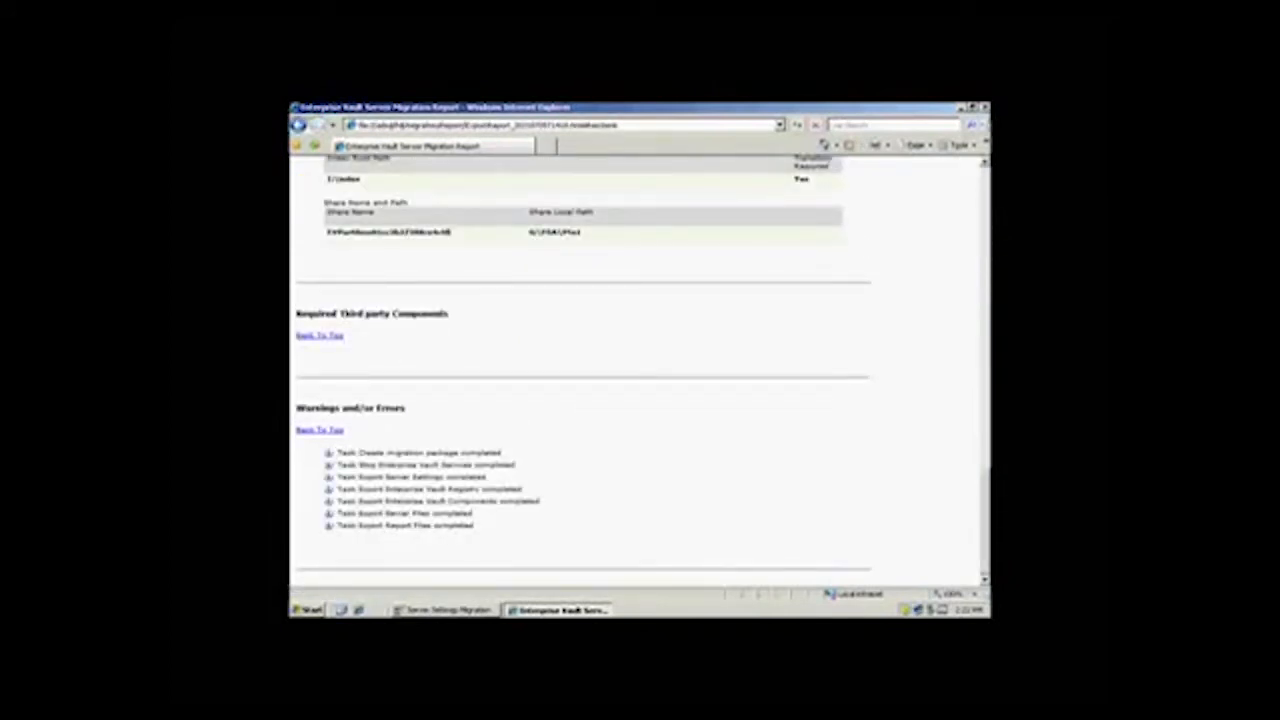
left_click(984, 107)
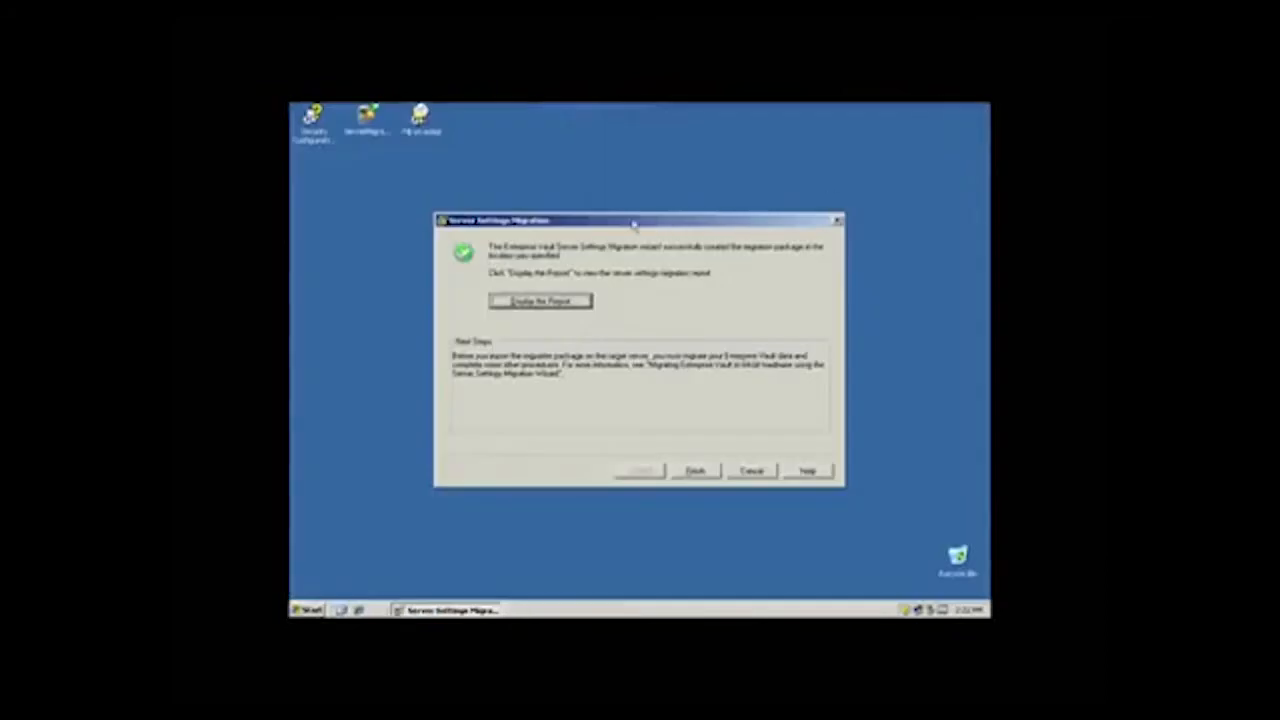
left_click(696, 474)
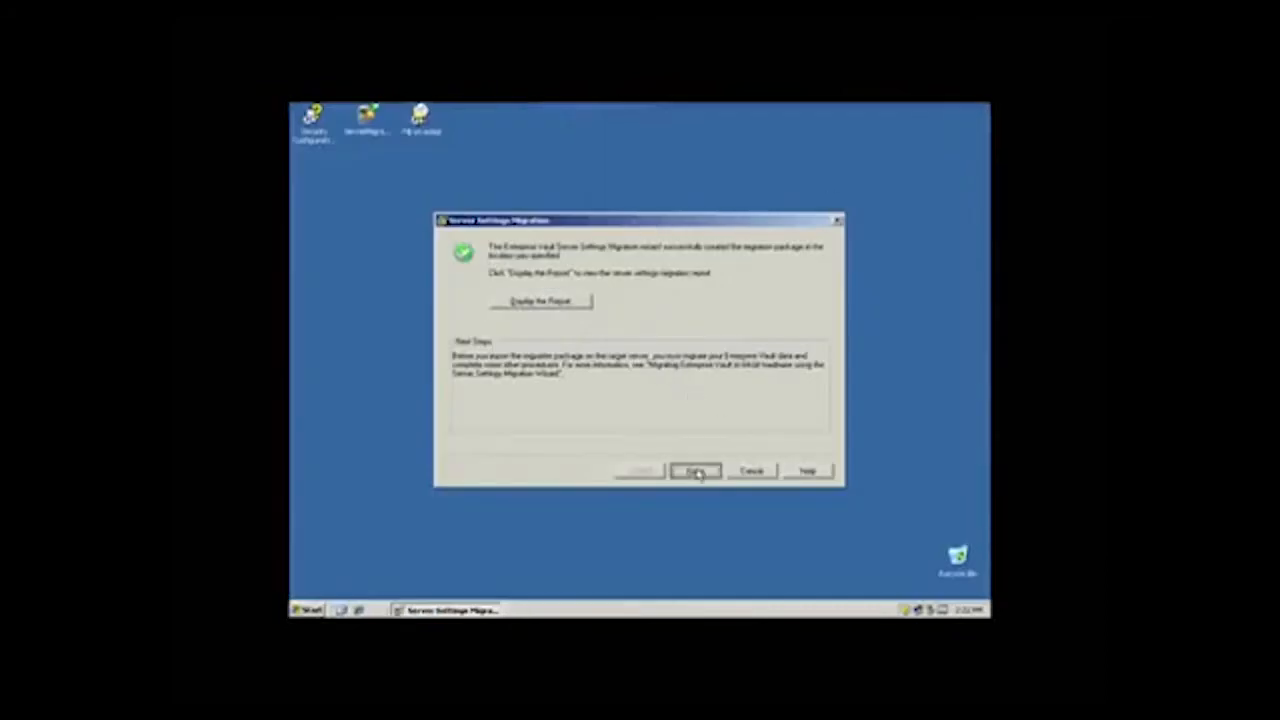
Step: Open services.msc, examine the status and startup type of the Enterprise Vault services, and close the console
key("super")
type("rservices.msc")
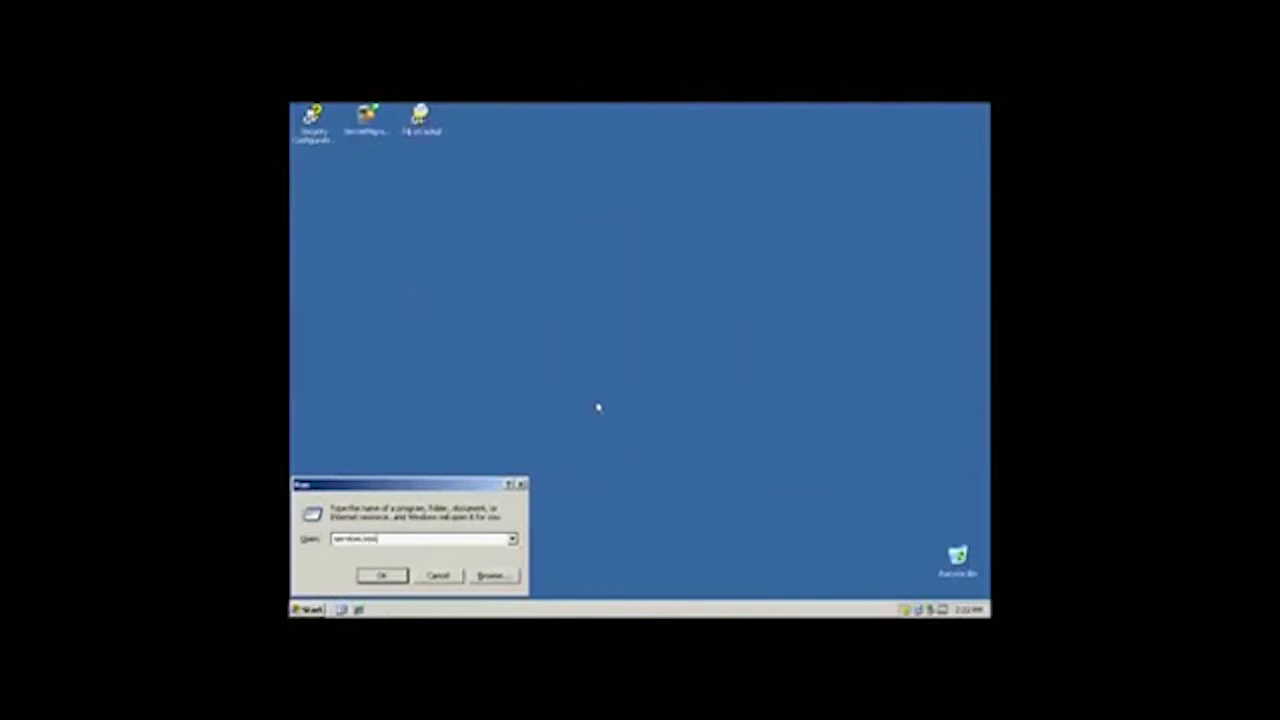
key("Return")
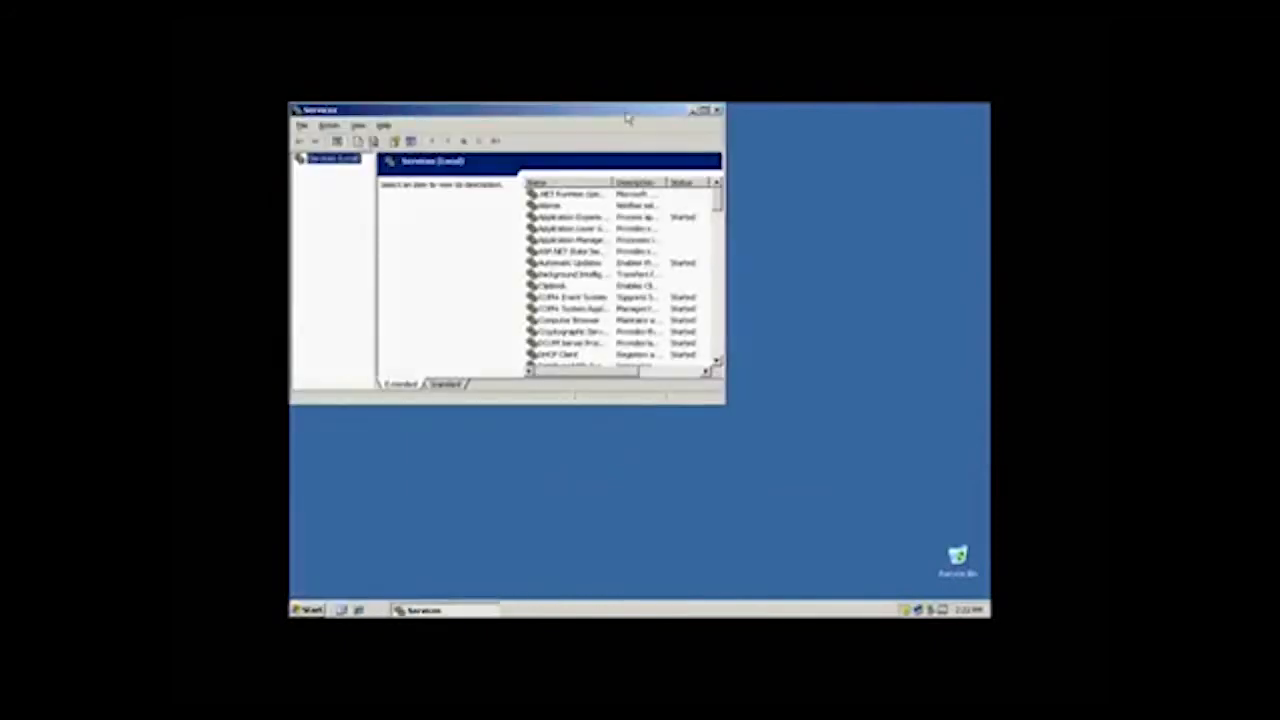
double_click(623, 118)
left_click(613, 399)
left_click(594, 421)
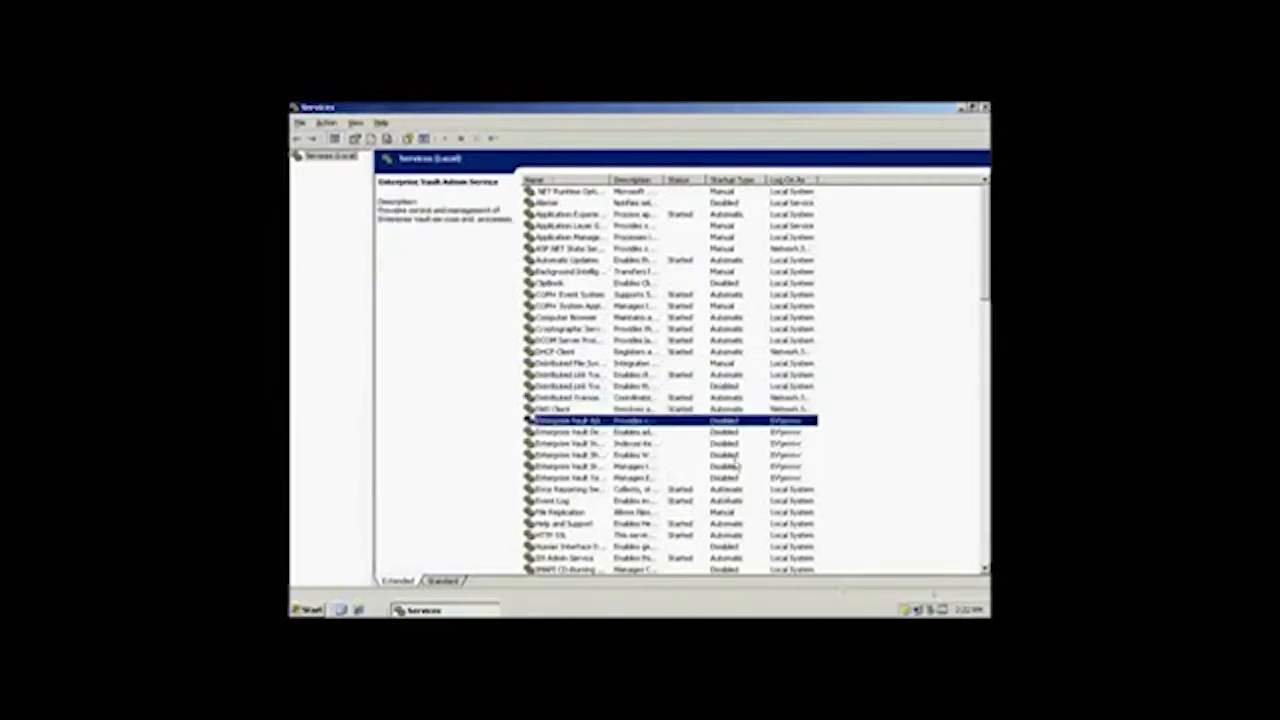
left_click(984, 109)
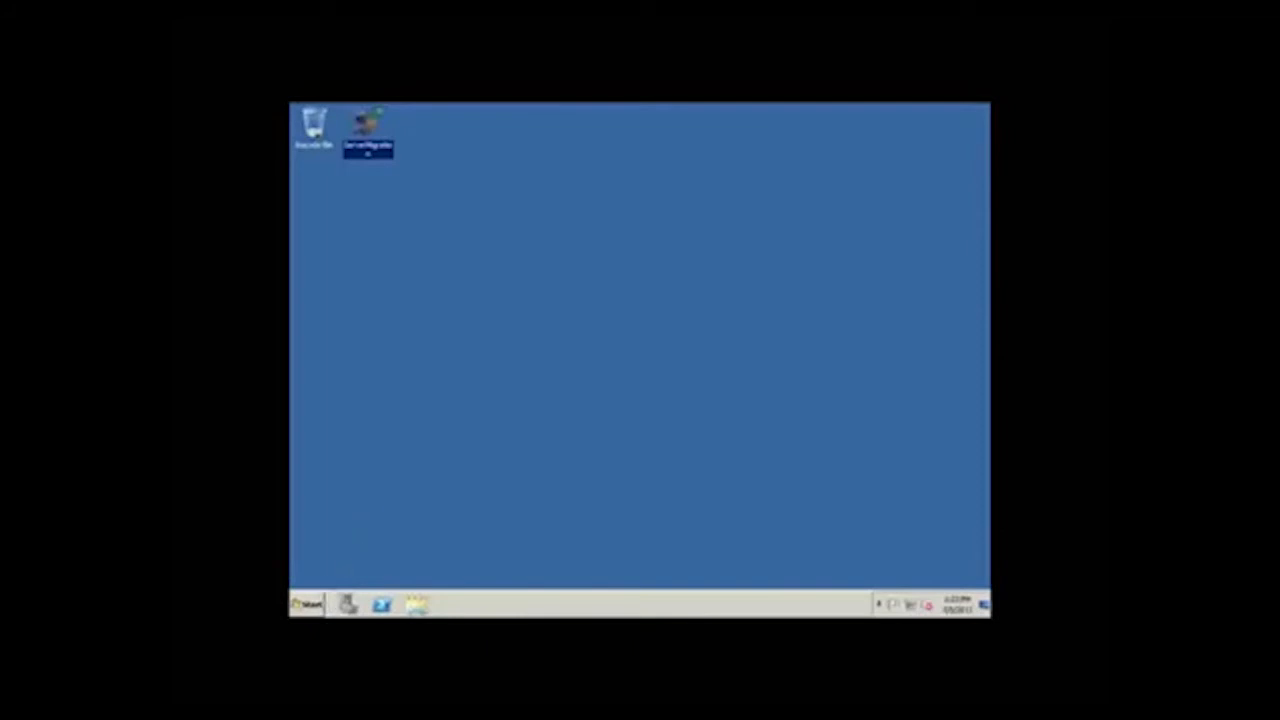
Step: On the target server, open Disk Management in Server Manager and bring Disk 1 and Disk 2 online
left_click(312, 602)
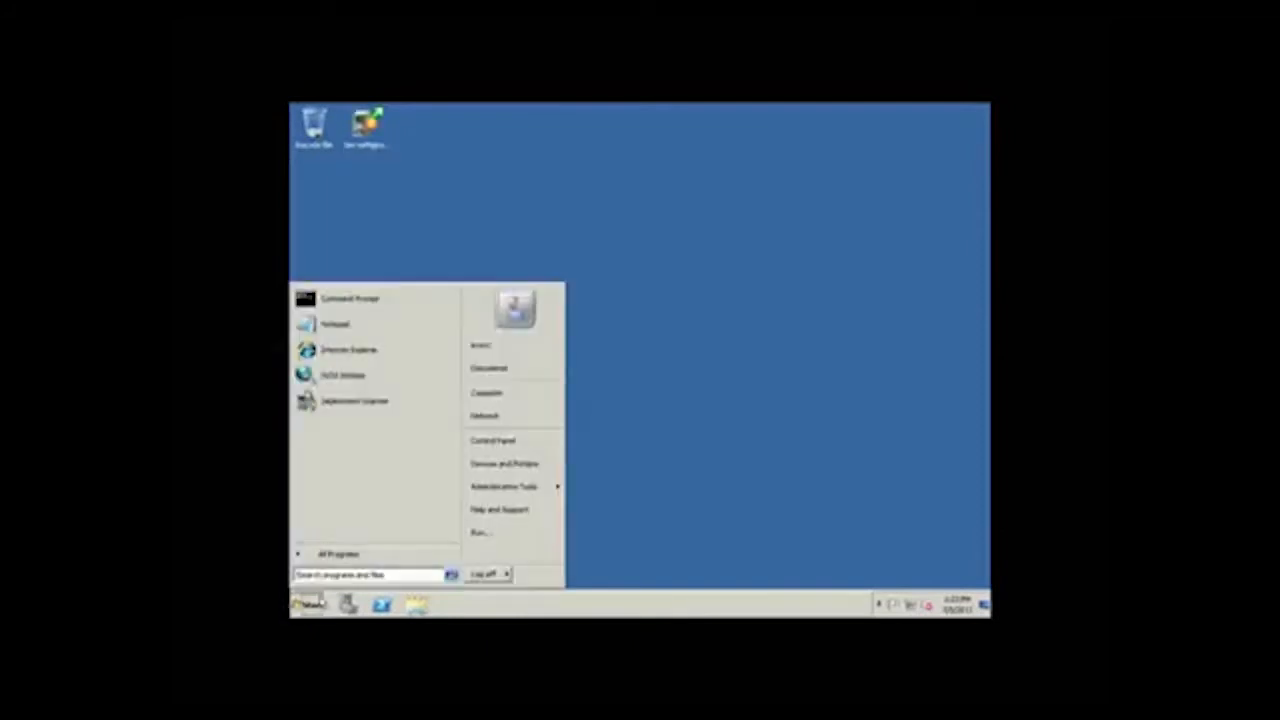
right_click(513, 403)
left_click(548, 420)
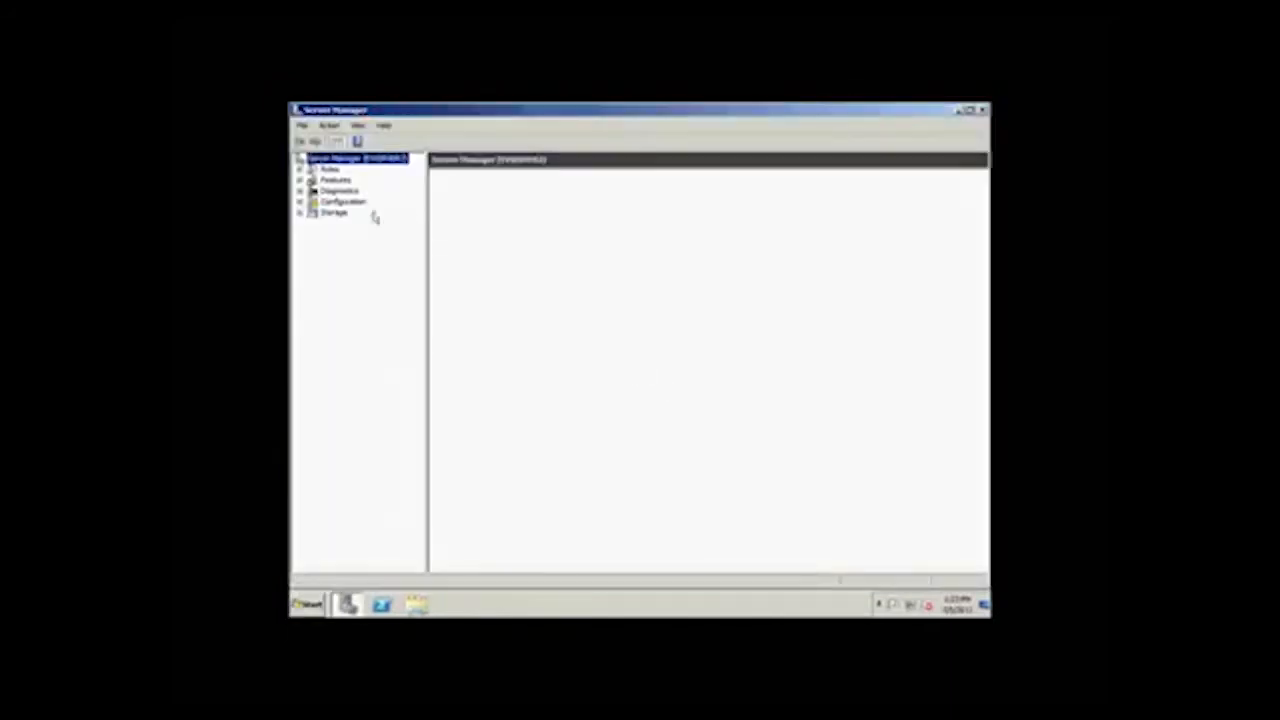
left_click(299, 213)
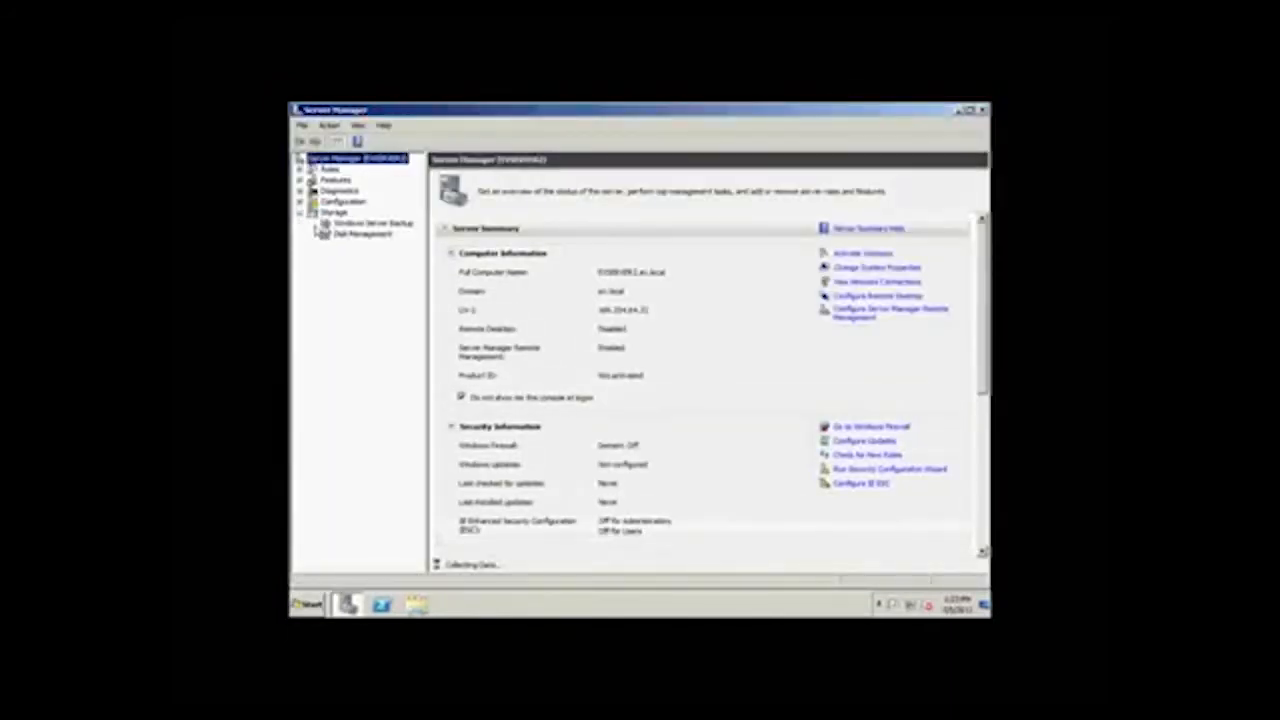
left_click(363, 234)
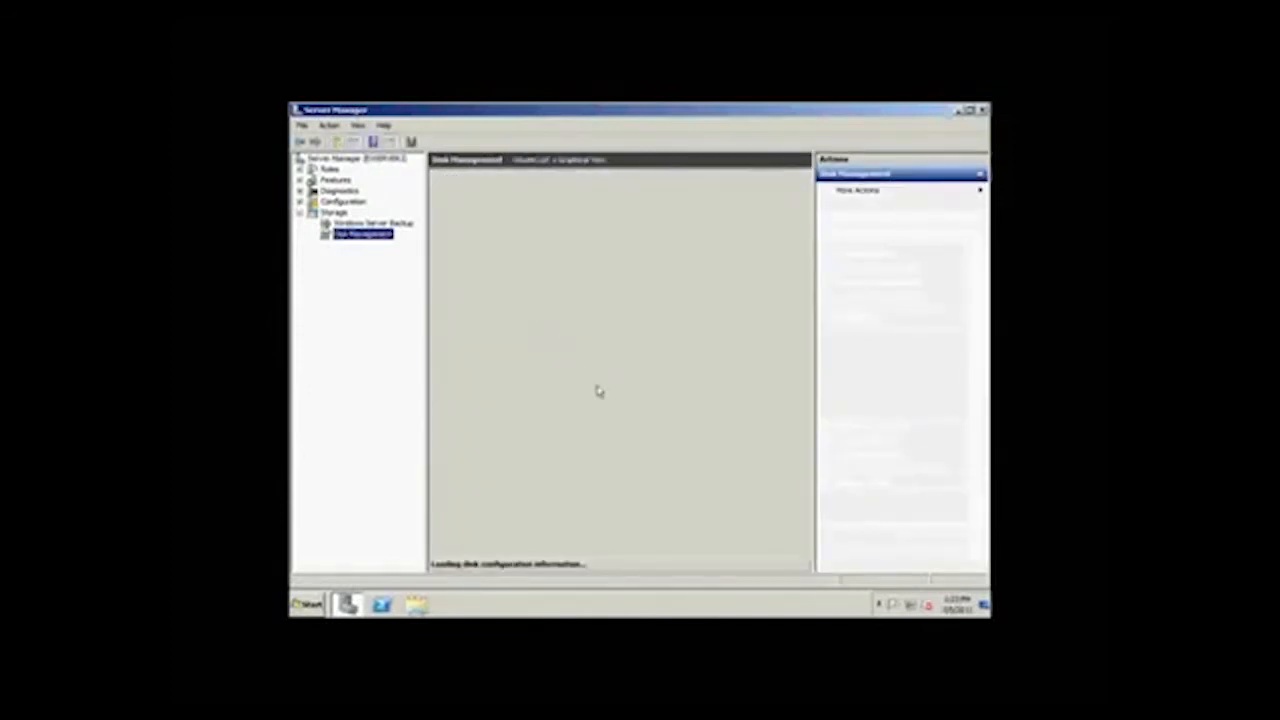
right_click(455, 445)
left_click(476, 451)
right_click(476, 513)
left_click(498, 511)
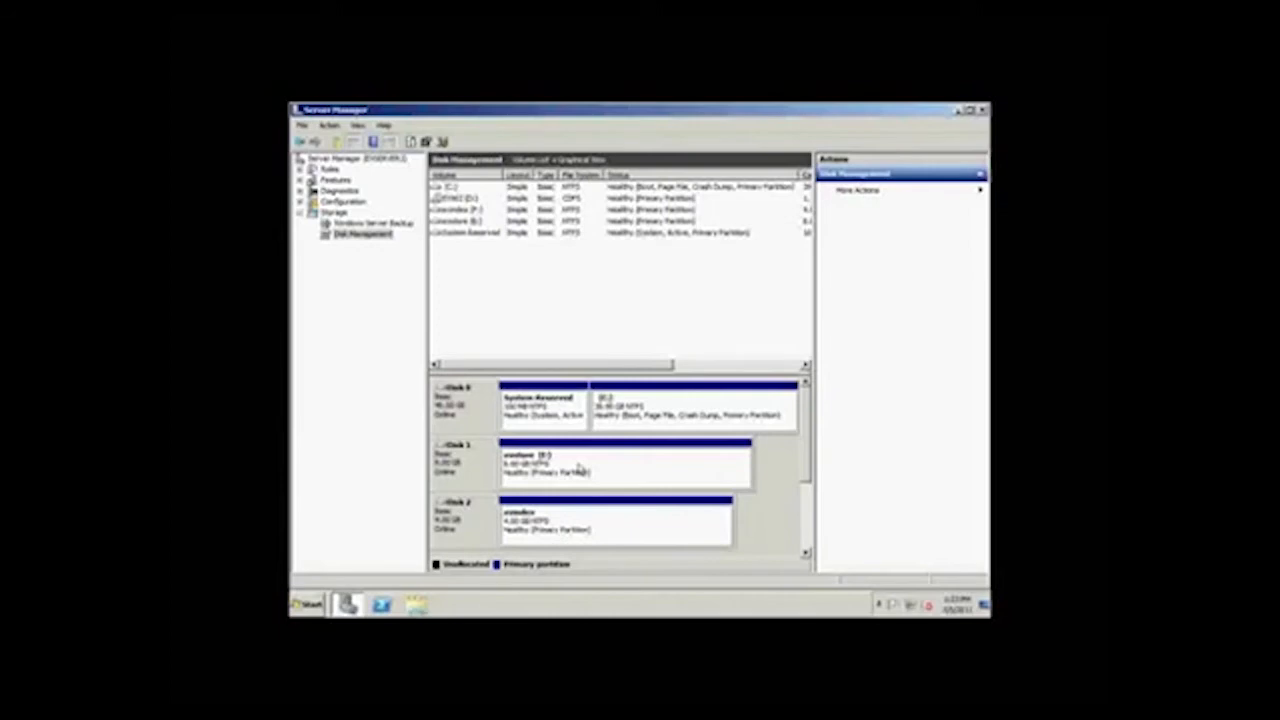
Step: Change the drive letter of the evstore volume on Disk 1 to S and accept the change
right_click(580, 468)
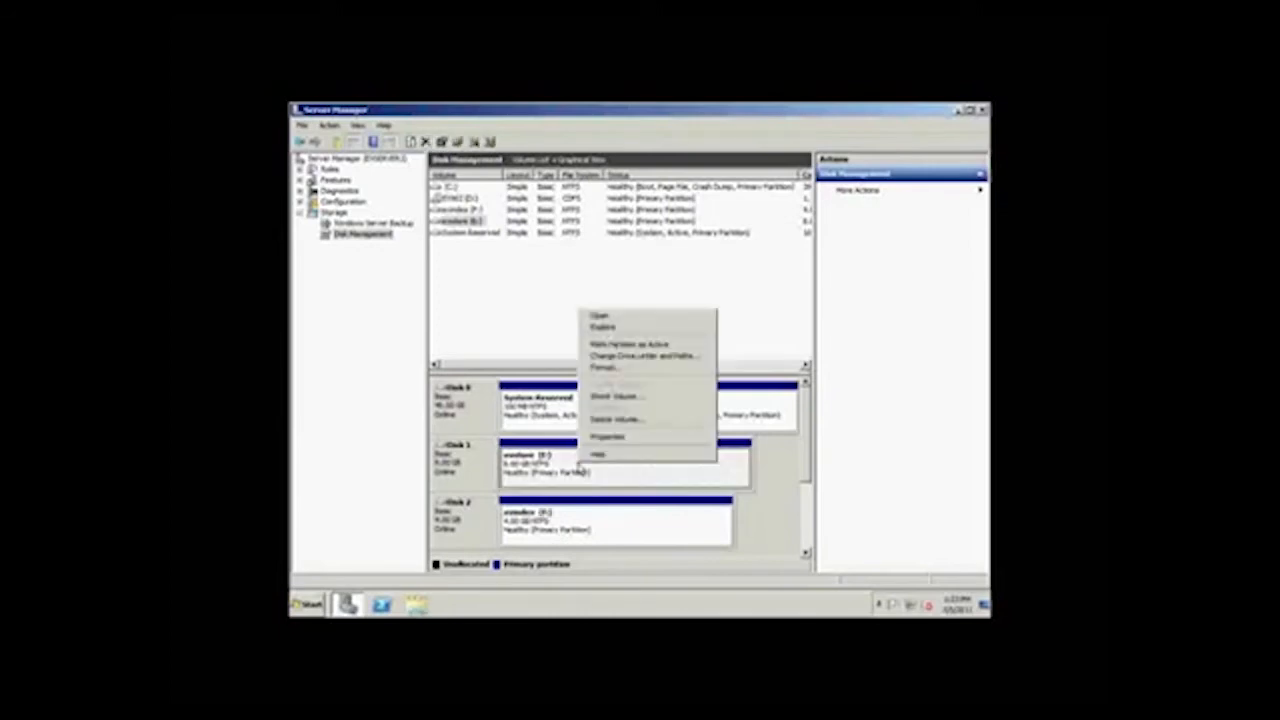
left_click(675, 358)
left_click(598, 384)
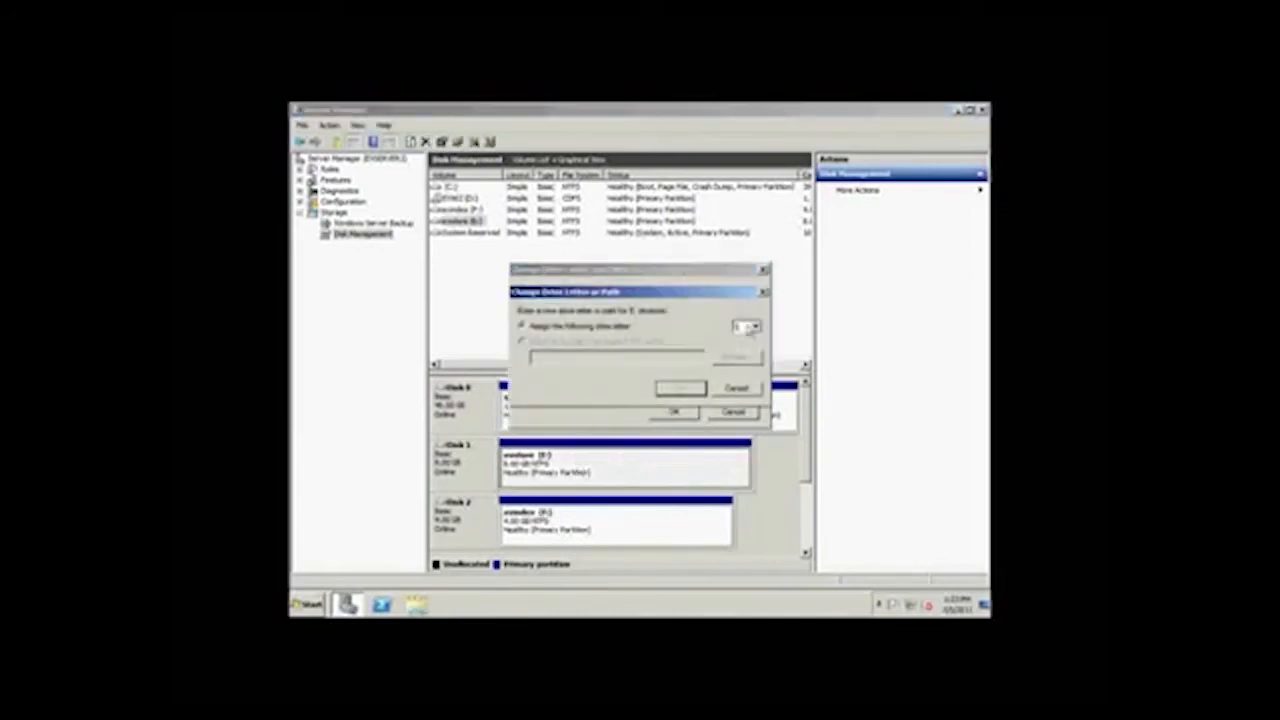
left_click(752, 328)
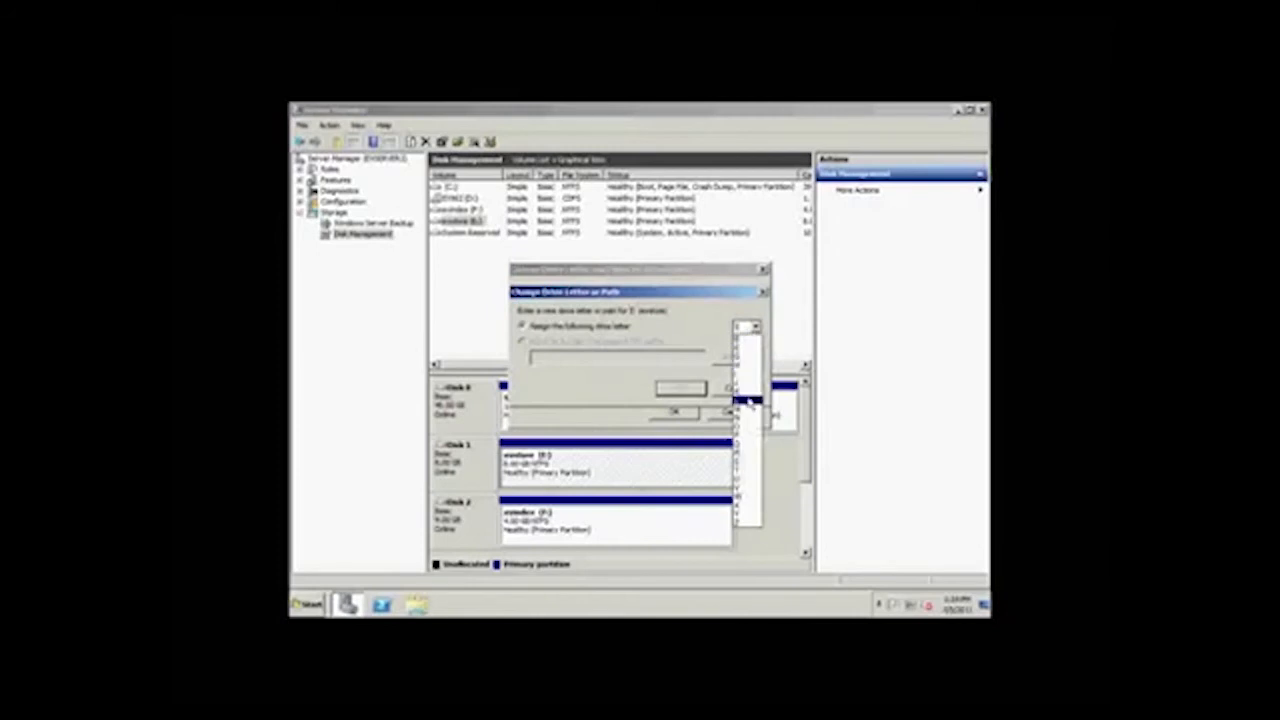
left_click(749, 465)
left_click(682, 388)
left_click(689, 393)
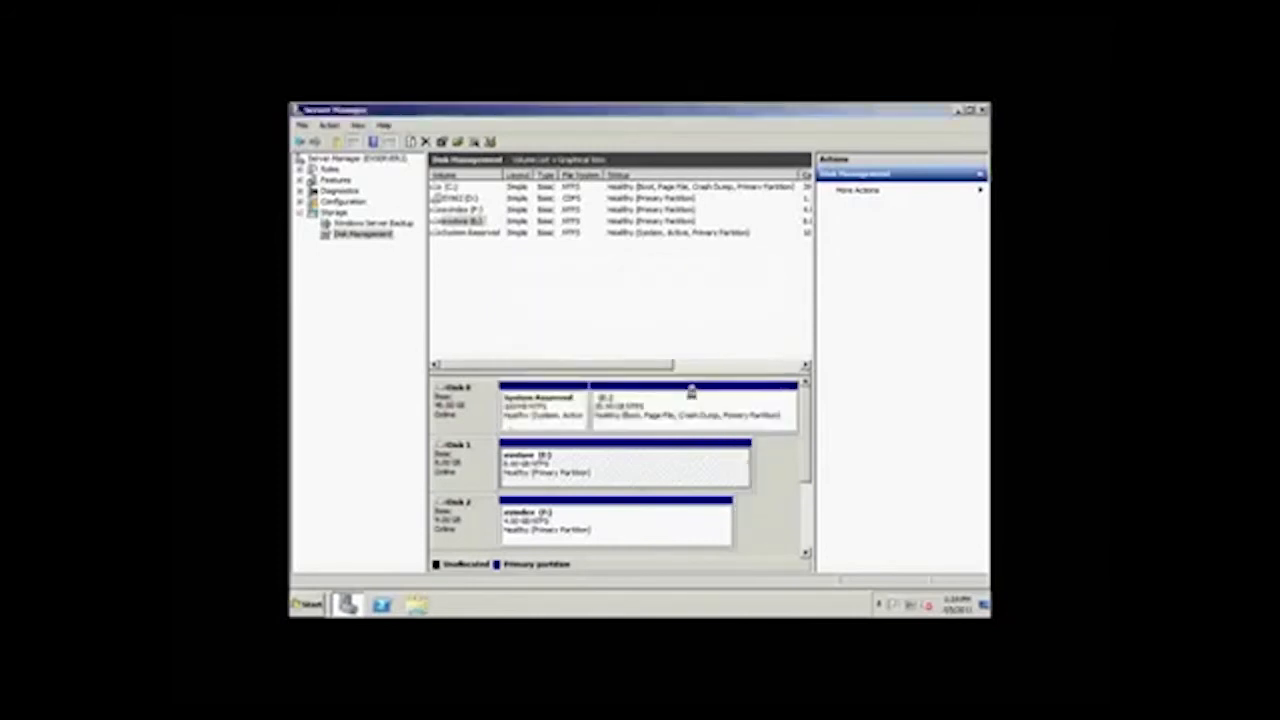
Step: Change the drive letter of the evindex volume on Disk 2 to I, accept the change and minimize Server Manager
right_click(596, 529)
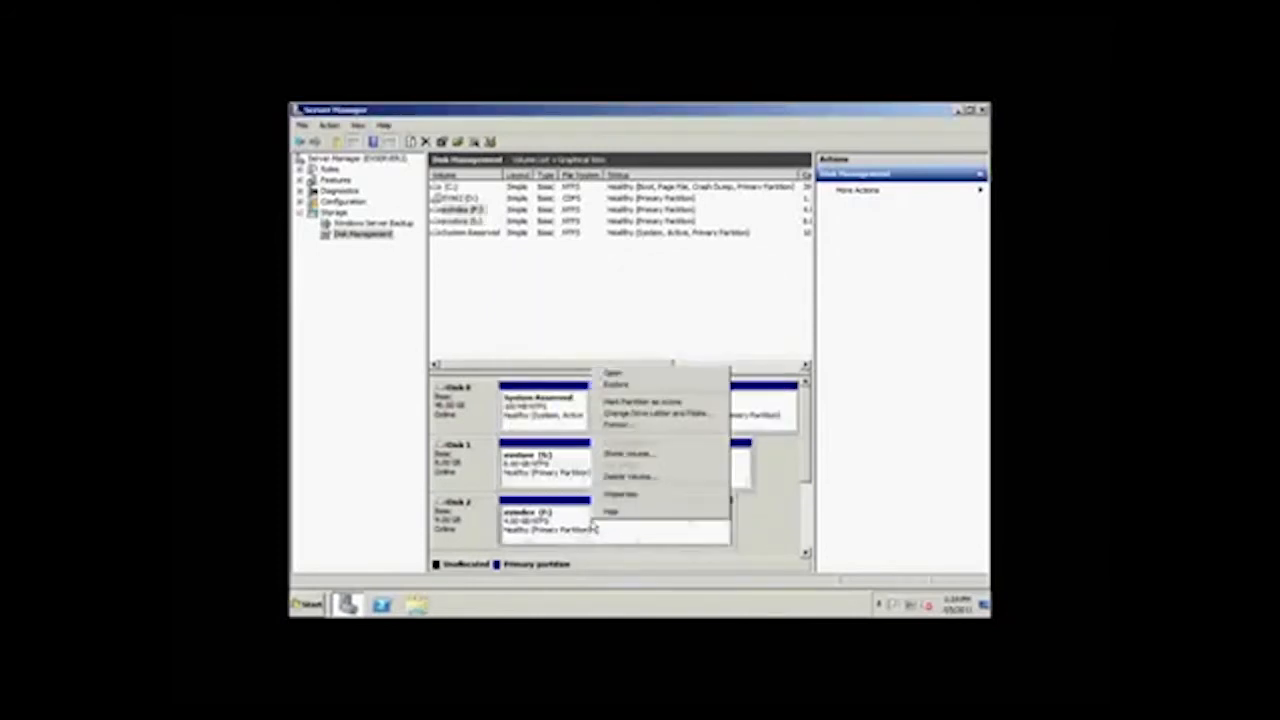
left_click(660, 415)
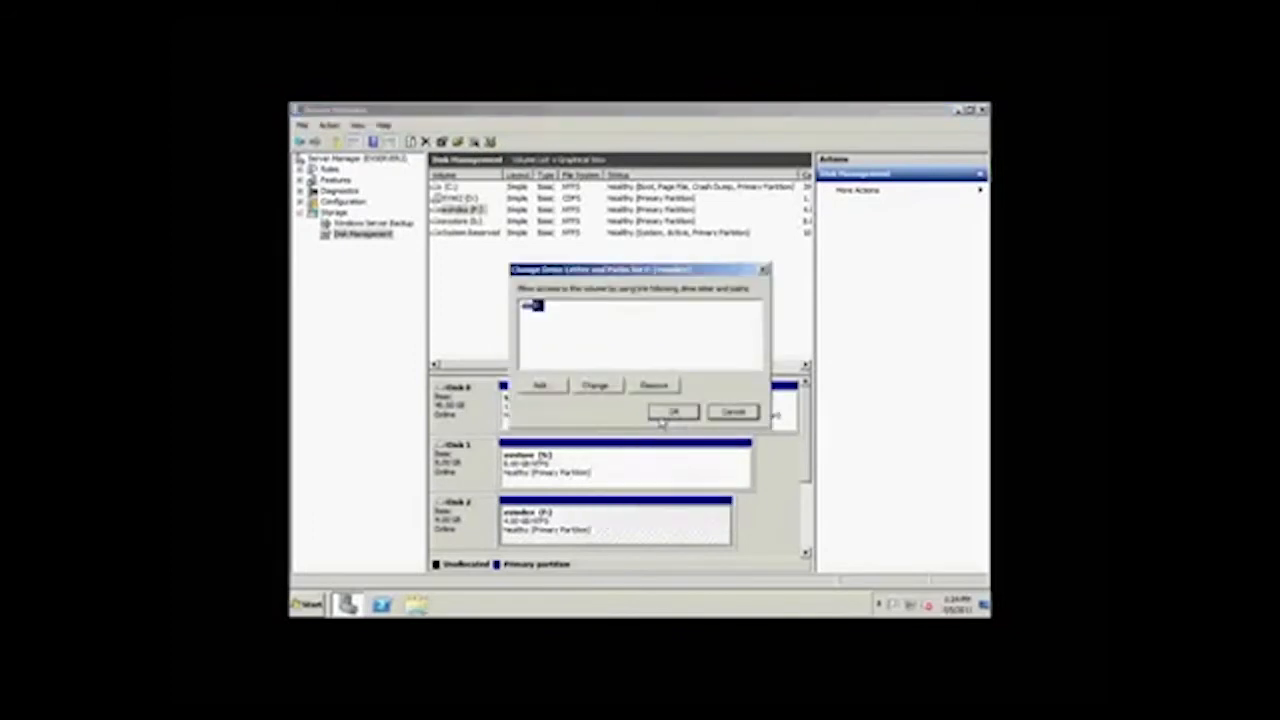
left_click(602, 387)
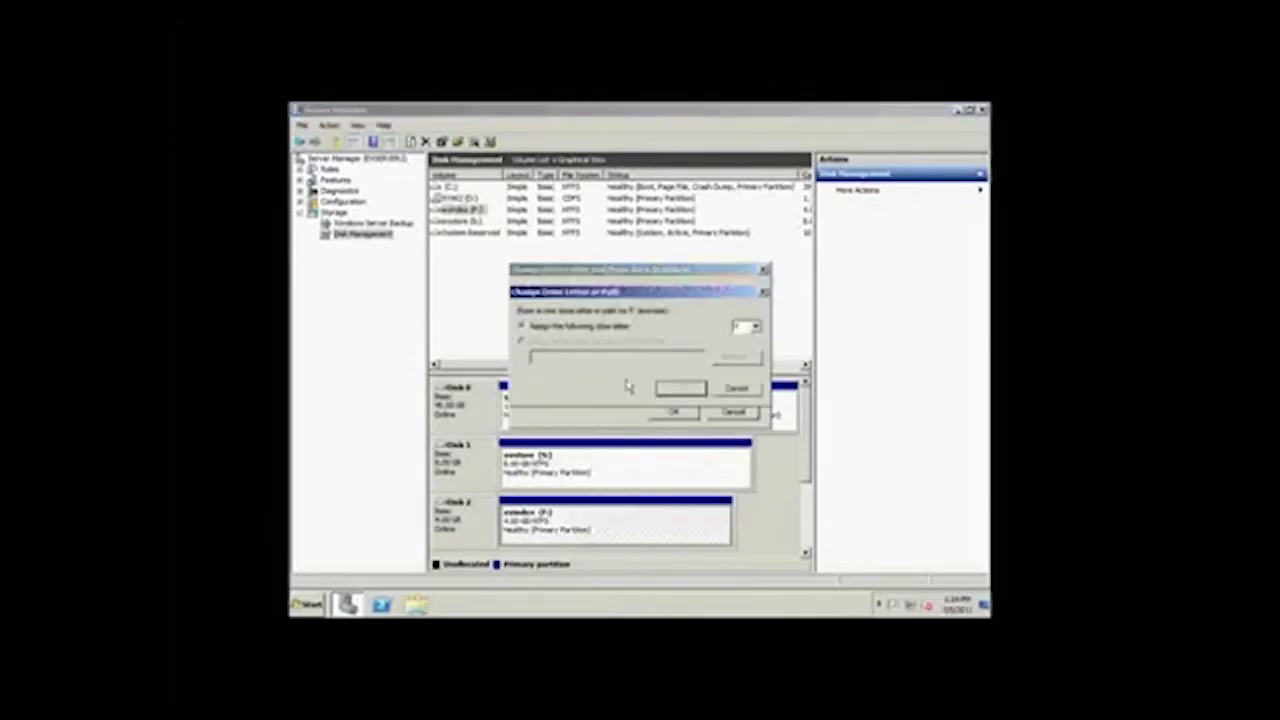
left_click(757, 327)
left_click(745, 385)
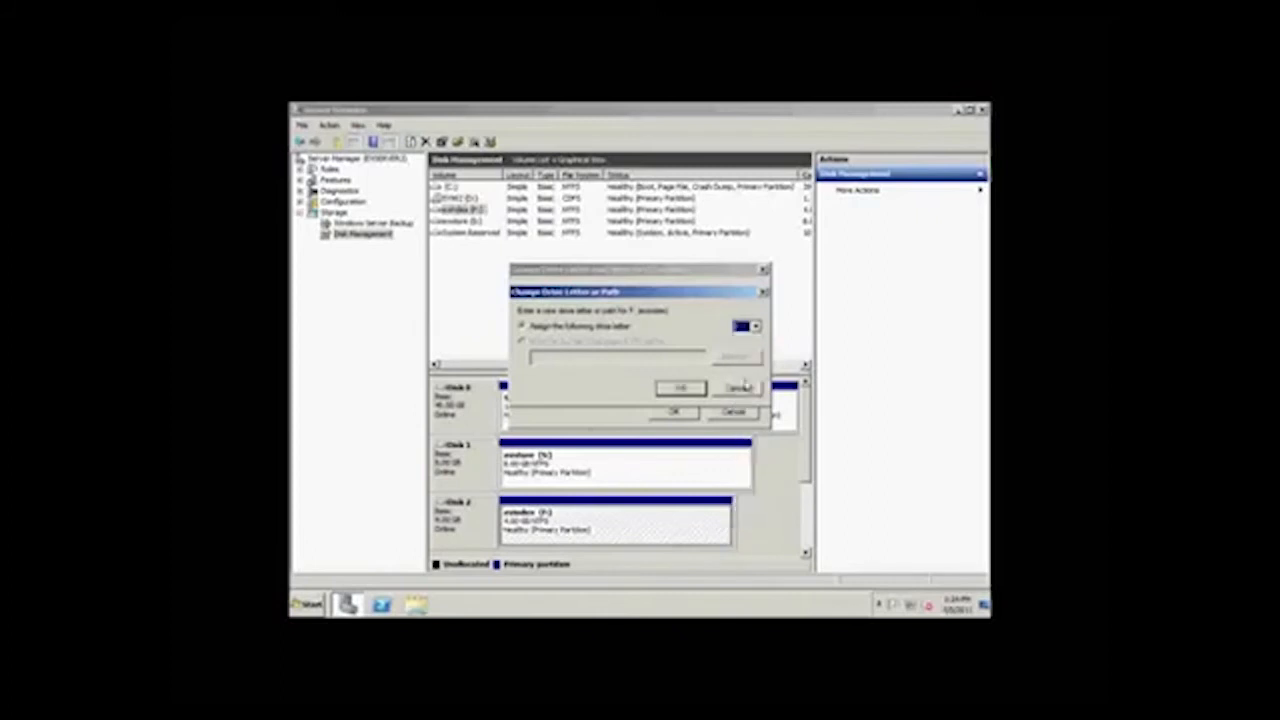
left_click(680, 388)
left_click(690, 390)
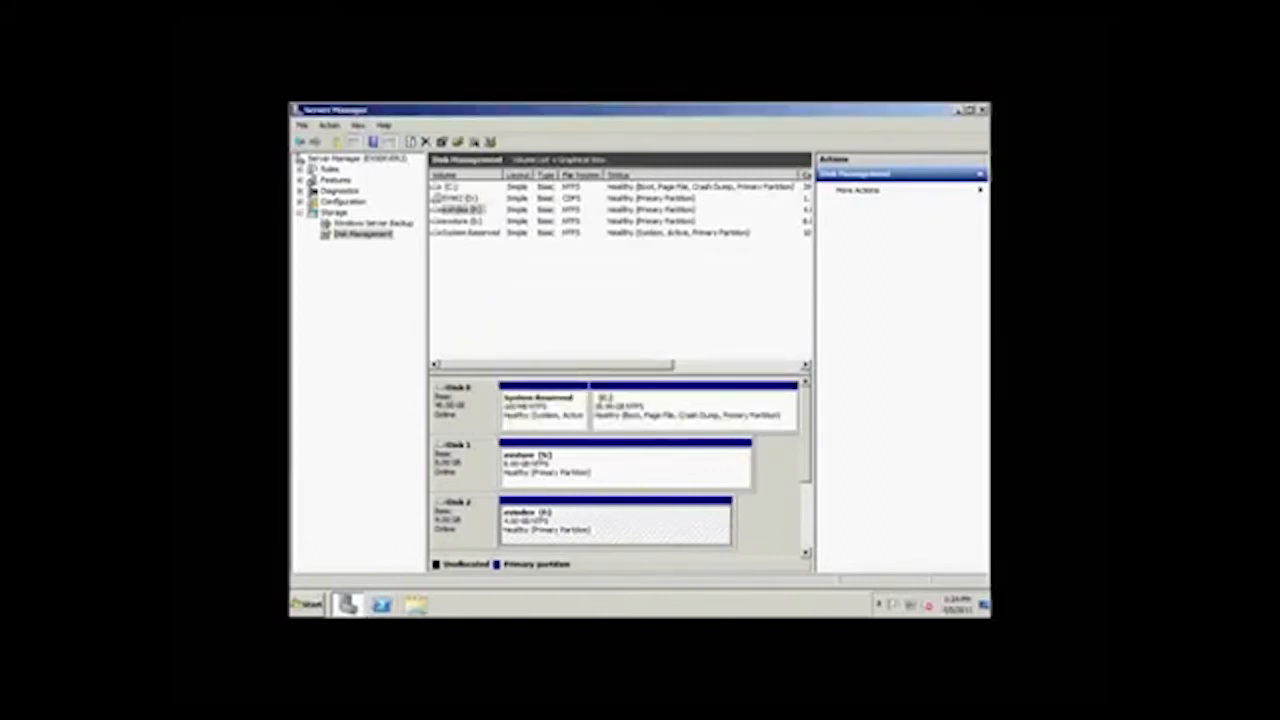
left_click(961, 113)
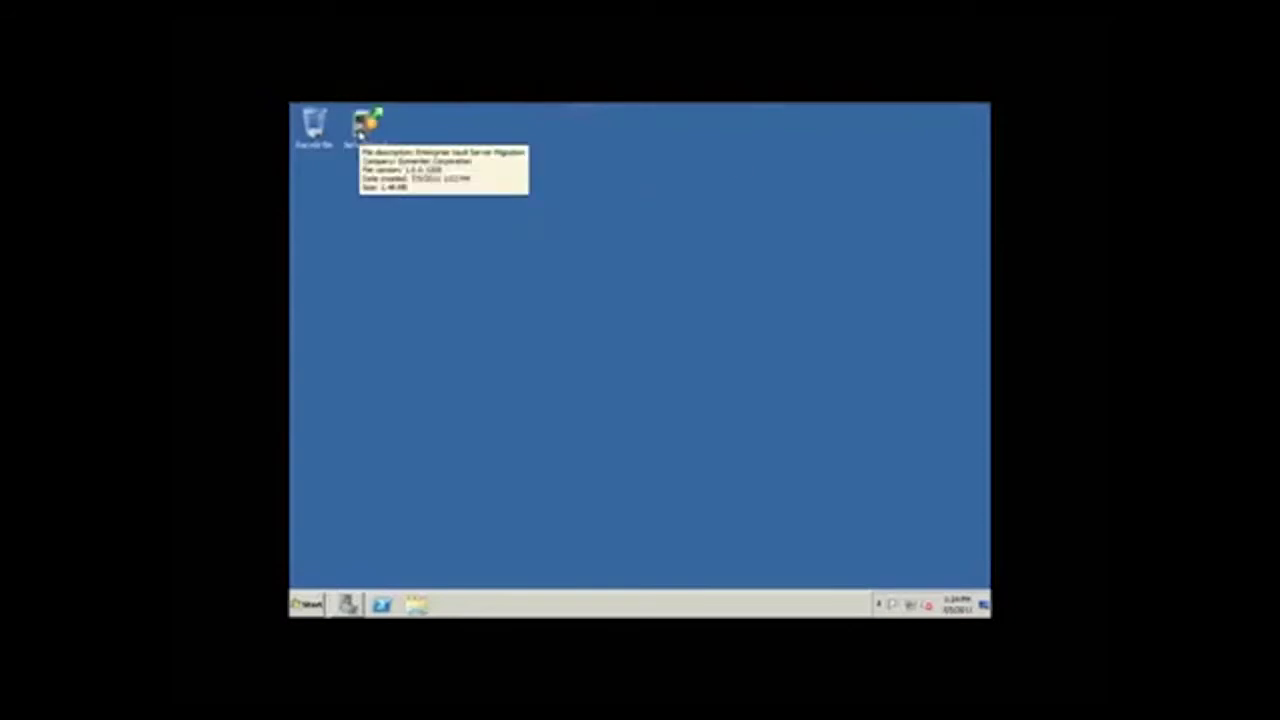
Step: Launch the Enterprise Vault Server Settings Migration wizard and proceed past the prerequisite checks and the import introduction
left_click(362, 128)
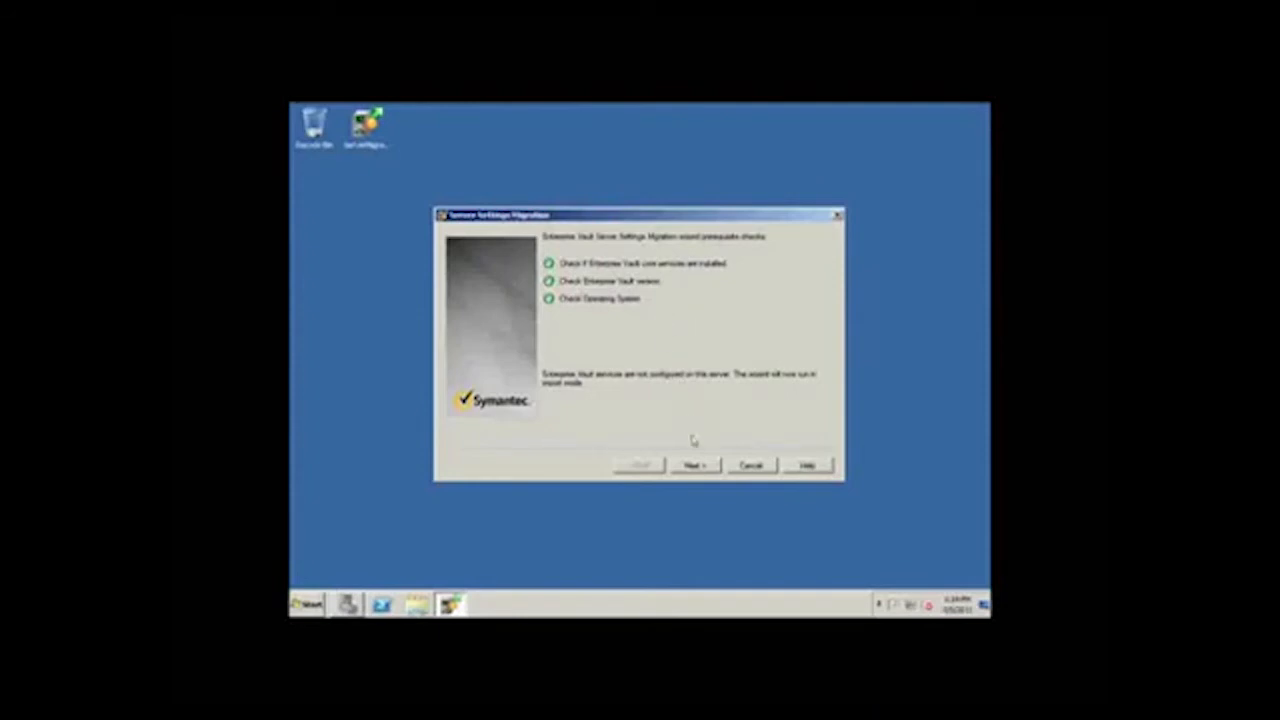
left_click(697, 468)
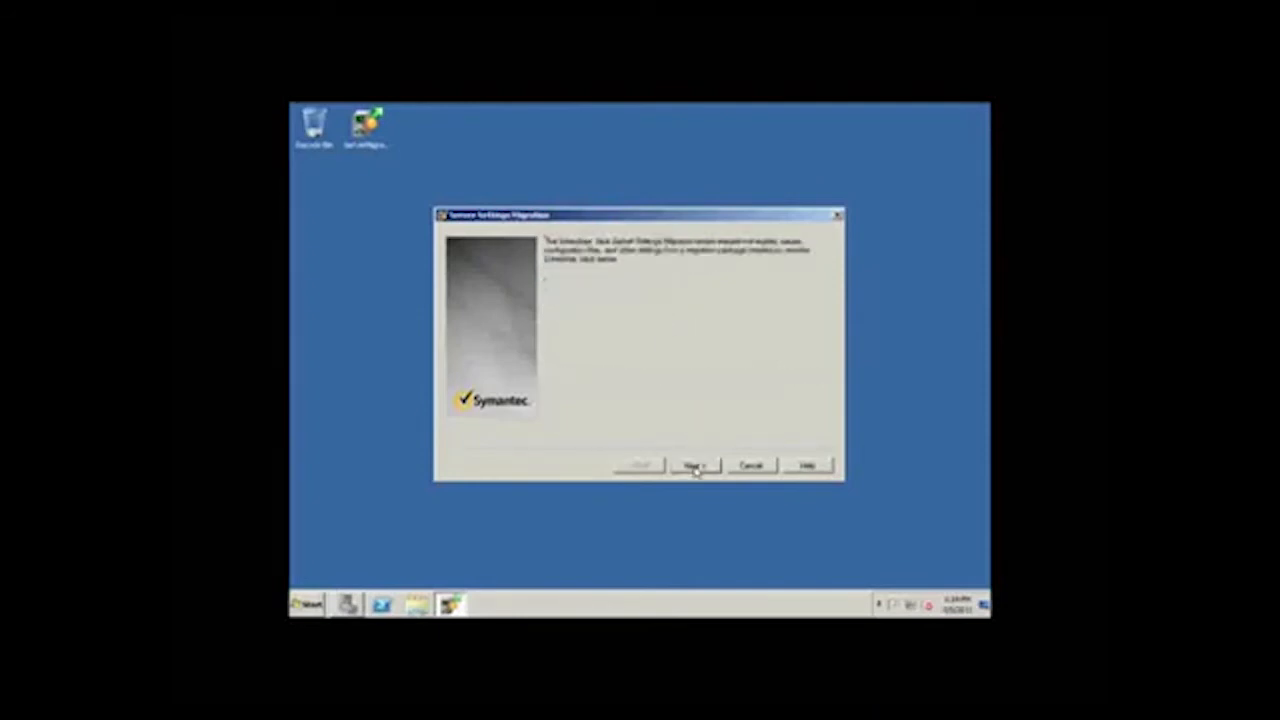
left_click(697, 468)
Step: Select the EVServerMigration_Settings_ev1 package in the migration folder on the adsql network share as the import source
left_click(787, 276)
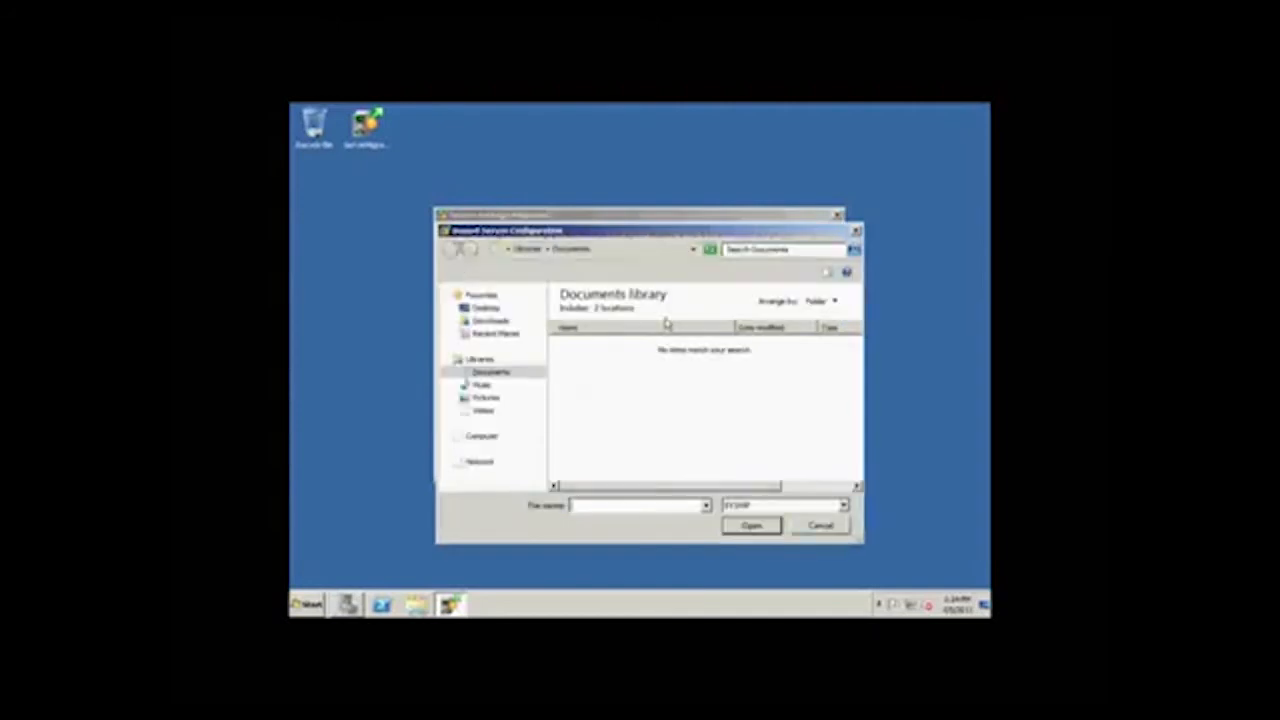
key("ctrl+v")
key("Return")
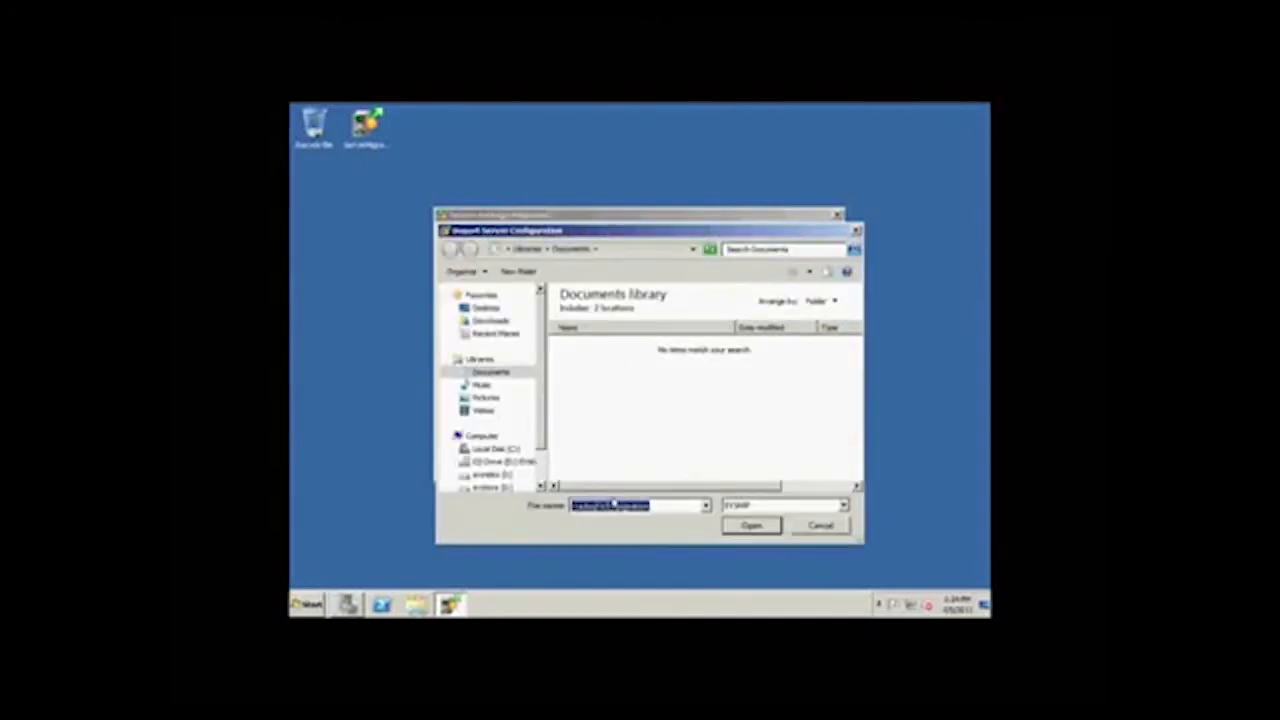
left_click(632, 326)
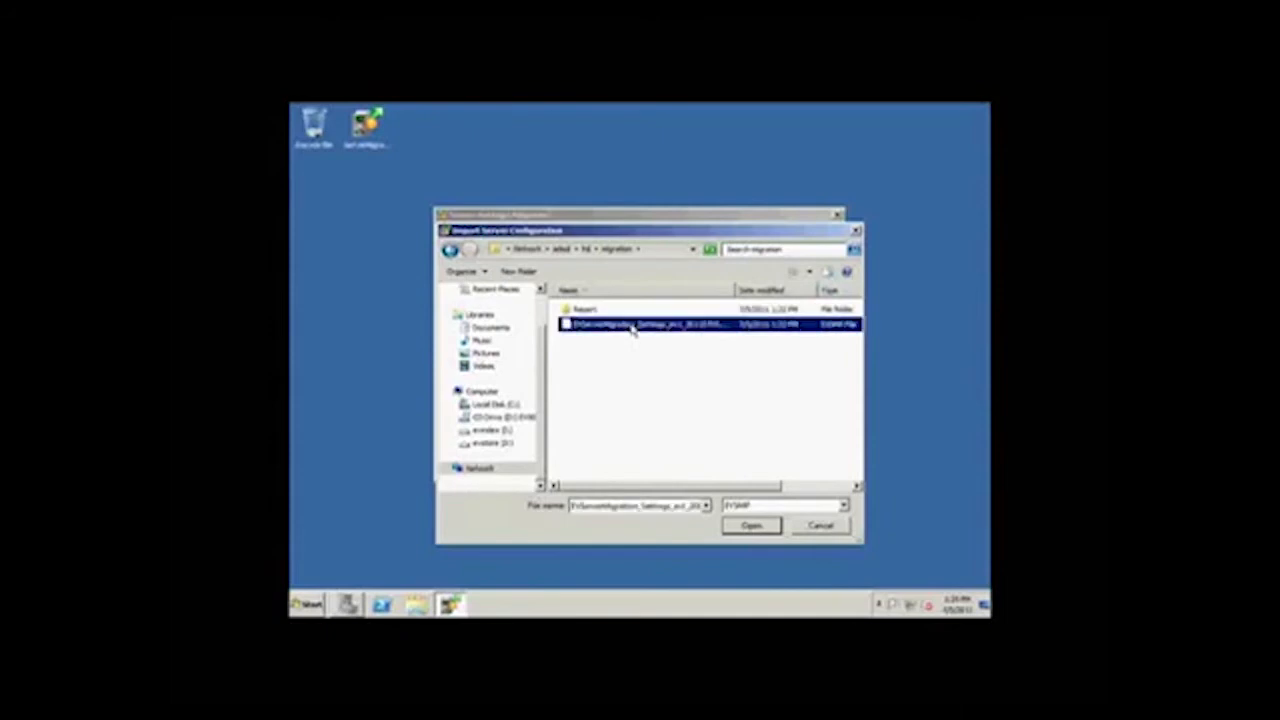
left_click(751, 527)
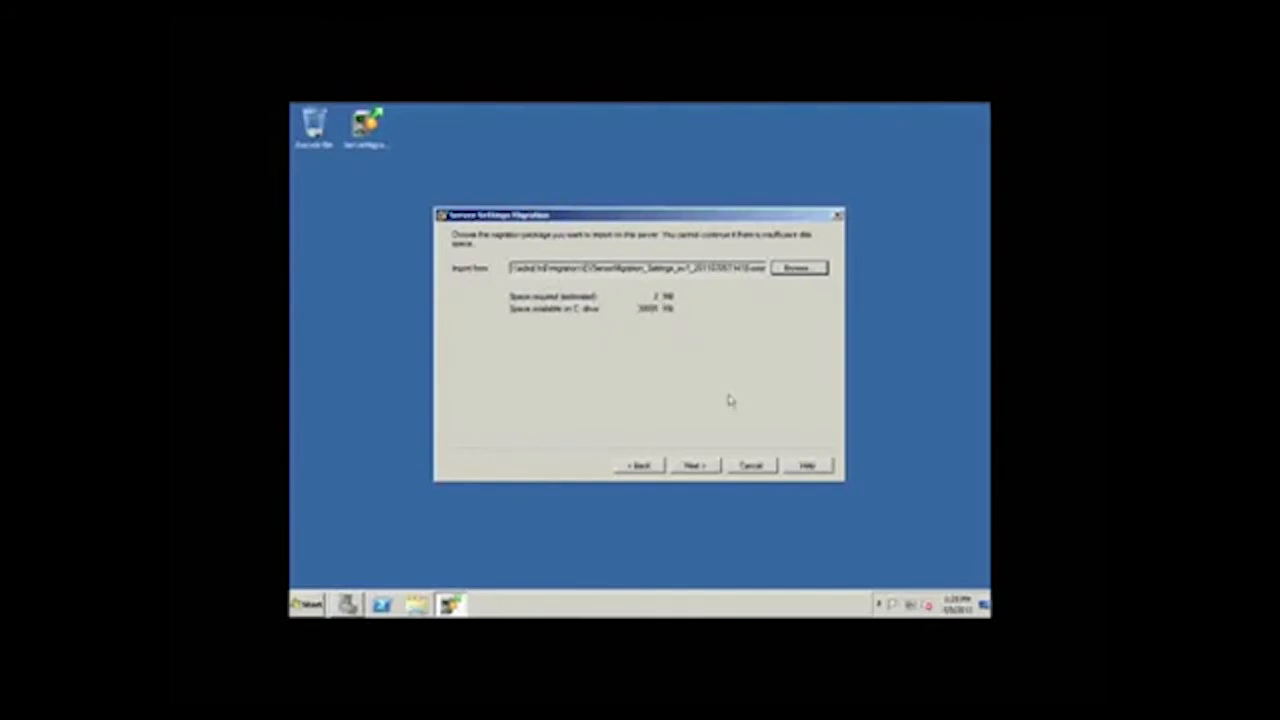
Step: Accept the import package, enter the Vault Service account password and continue to the DNS resolution check
left_click(695, 467)
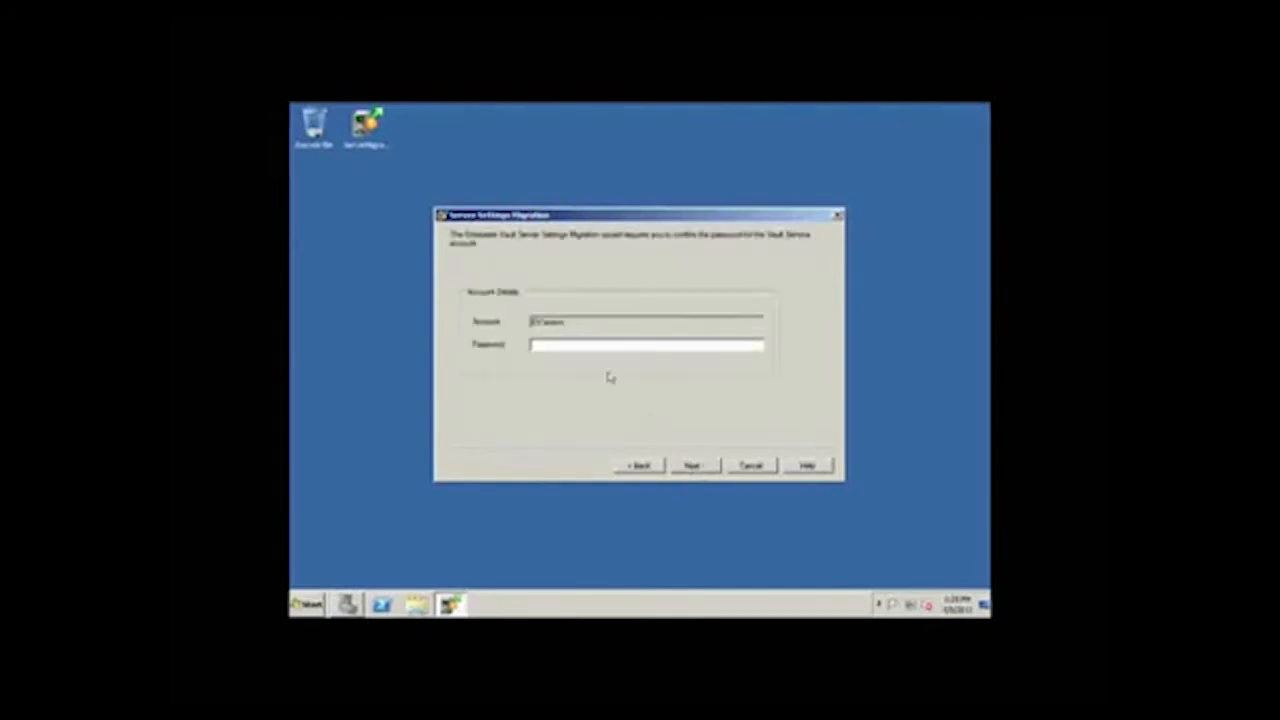
left_click(565, 345)
type("**")
left_click(695, 467)
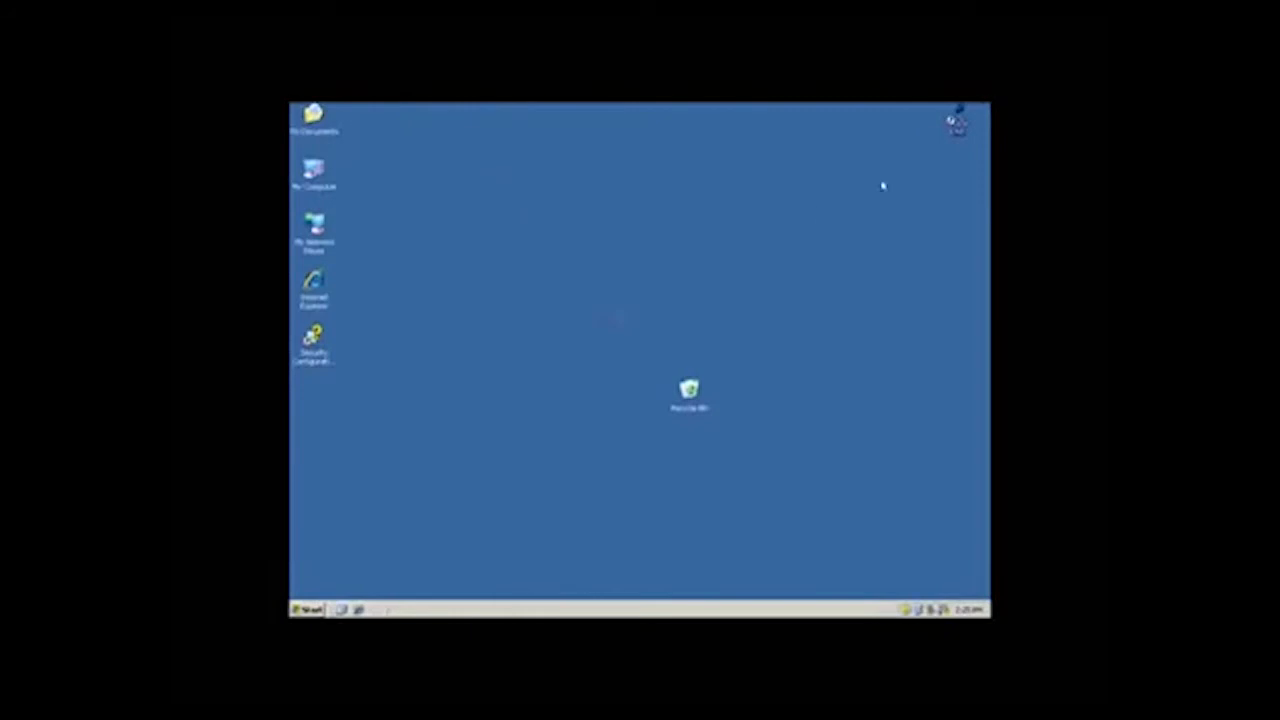
Step: On the ADSQL server, open the DNS console and point the EV1 alias in the ev.local zone to evserver2.ev.local
double_click(957, 120)
double_click(486, 209)
left_click(483, 230)
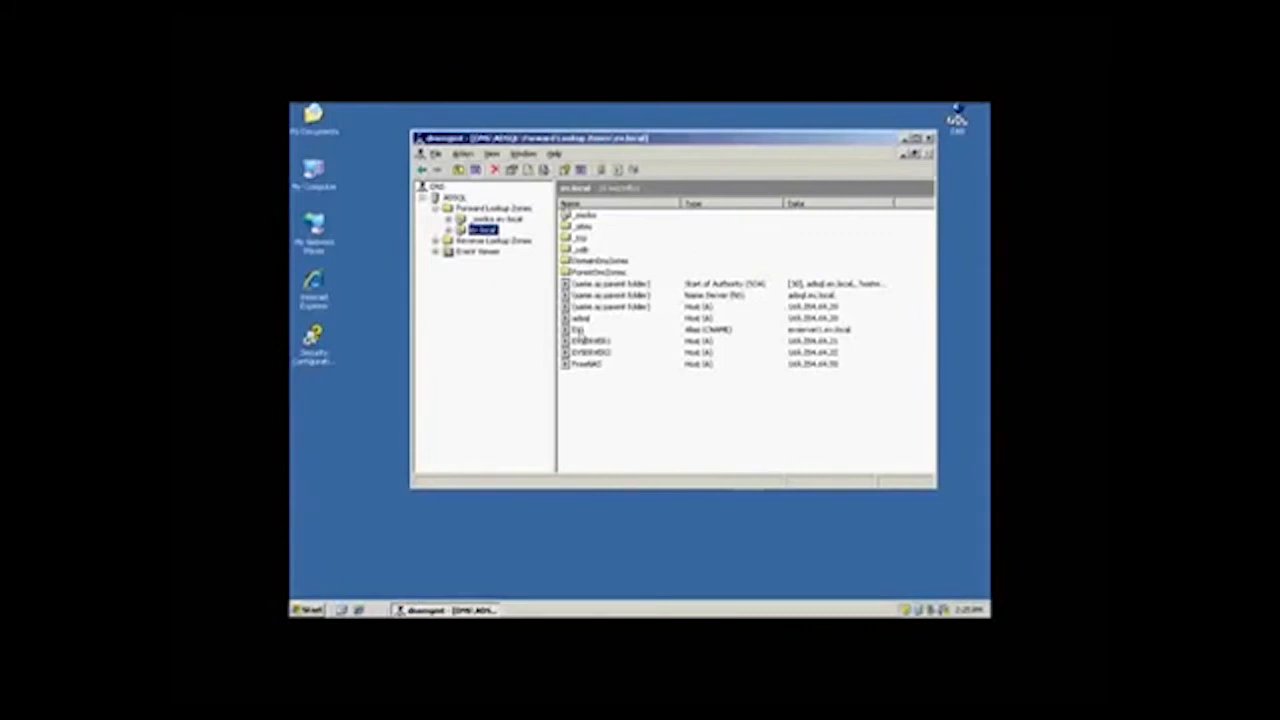
left_click(580, 330)
double_click(580, 330)
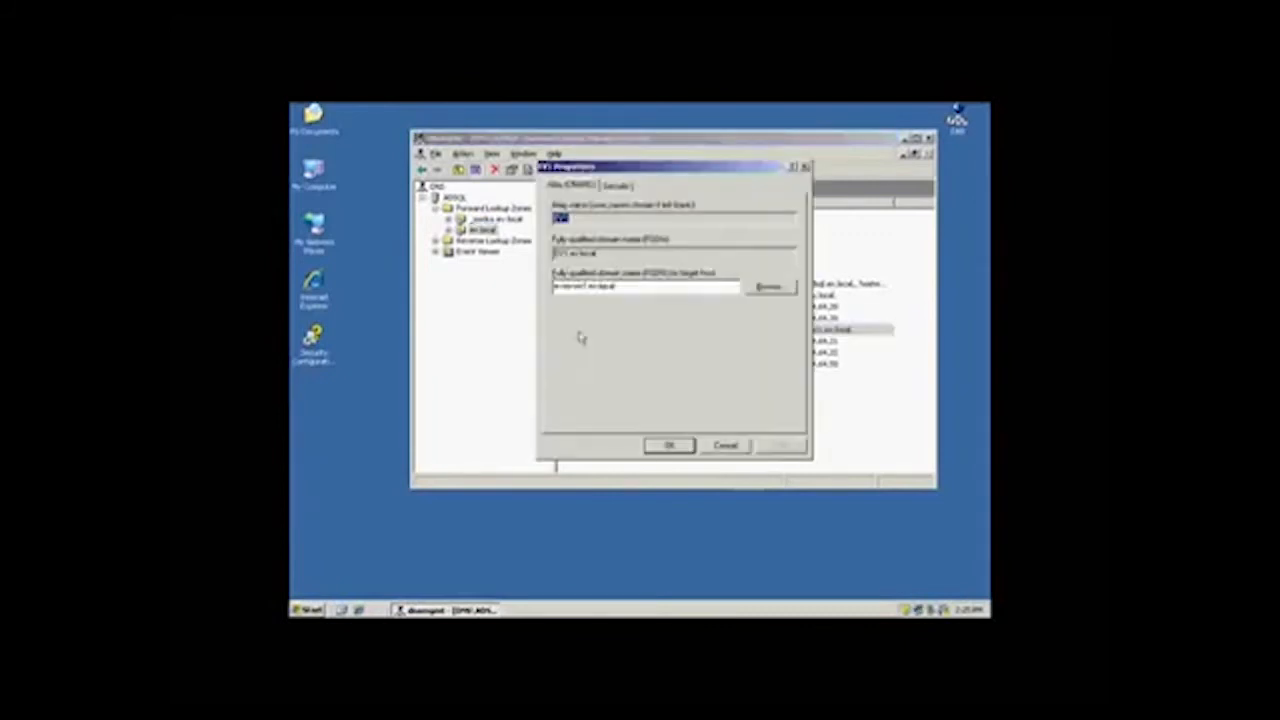
key("BackSpace")
type("2")
left_click(779, 449)
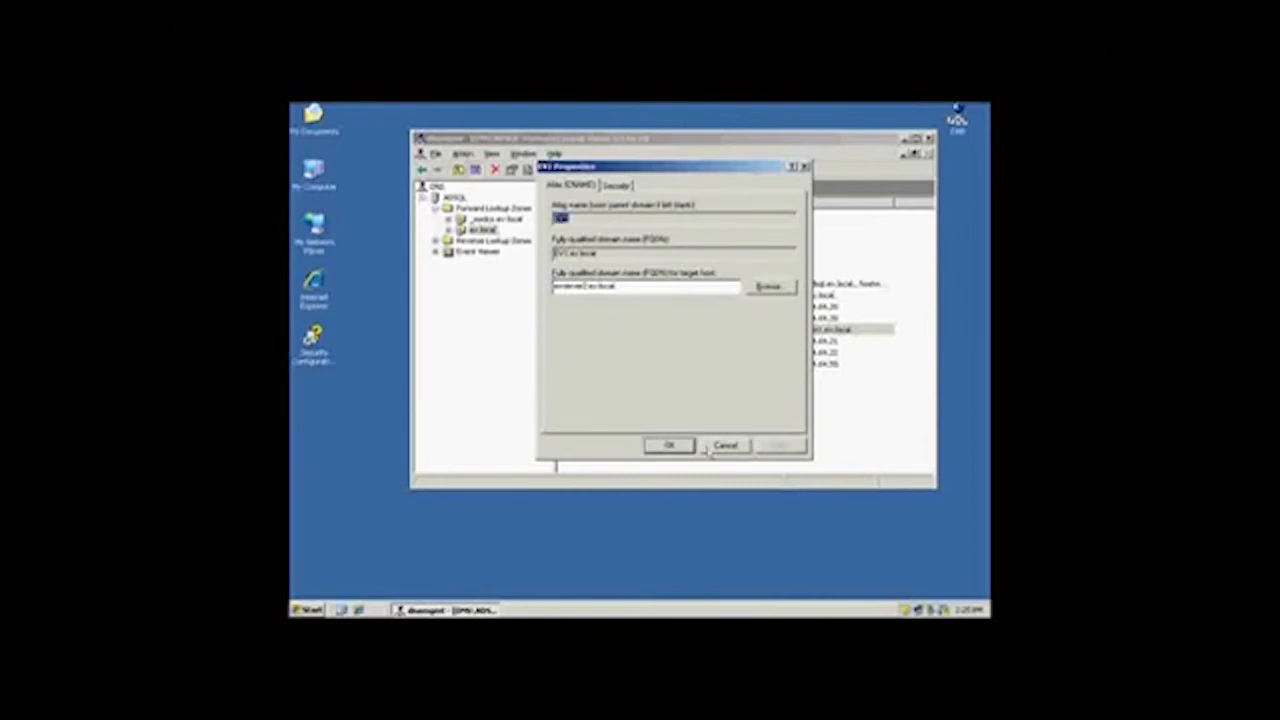
left_click(668, 446)
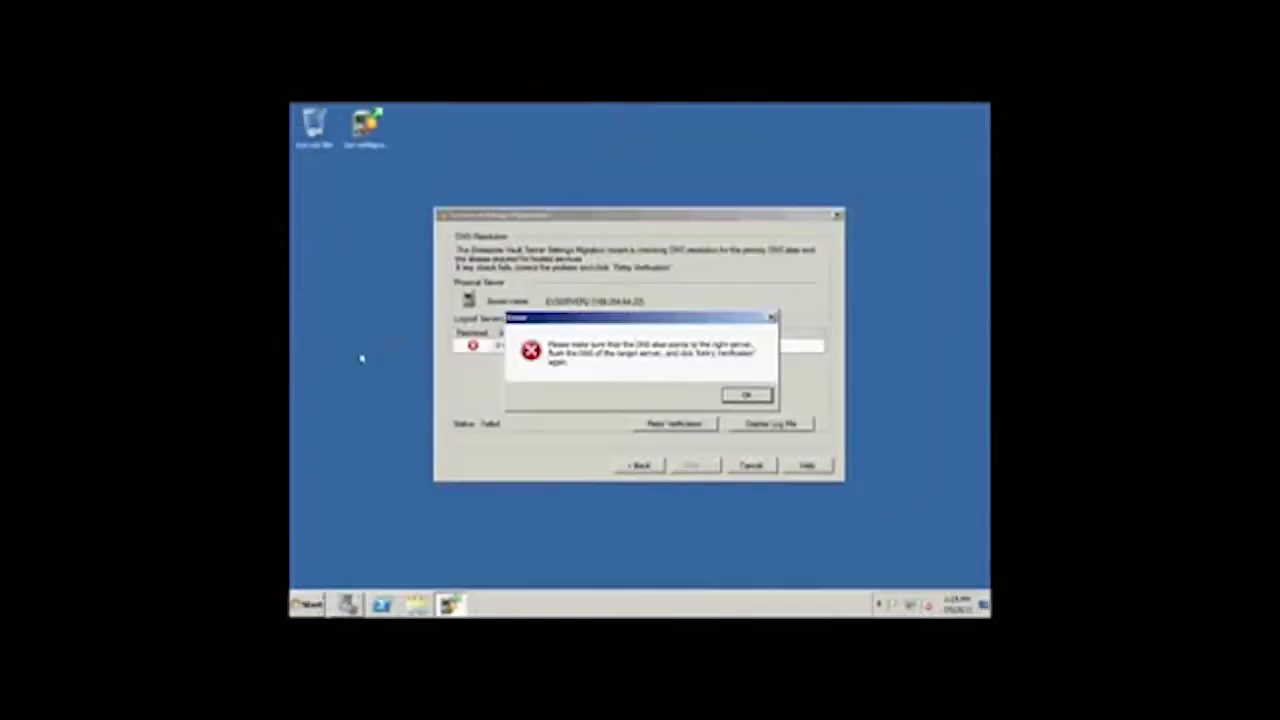
Step: Back on the target server, run ipconfig /flushdns, dismiss the DNS error and retry the alias verification
key("super")
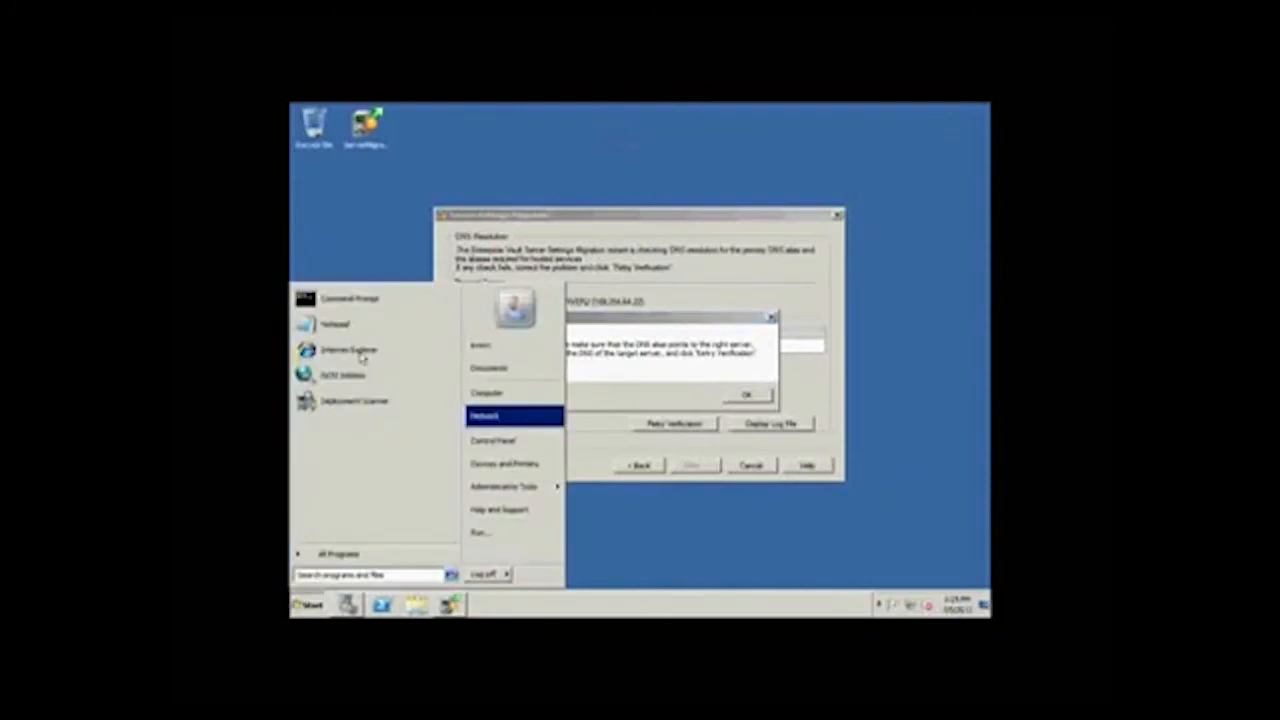
type("ipconfig /flu")
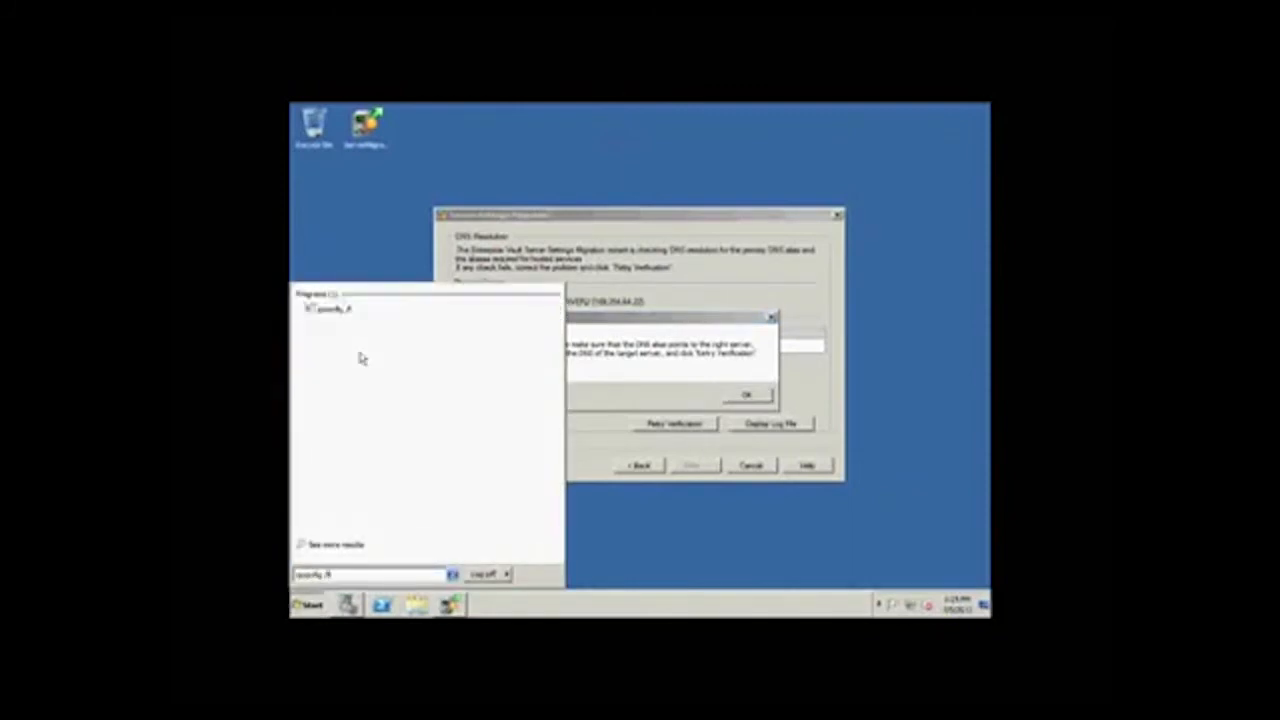
type("shdns")
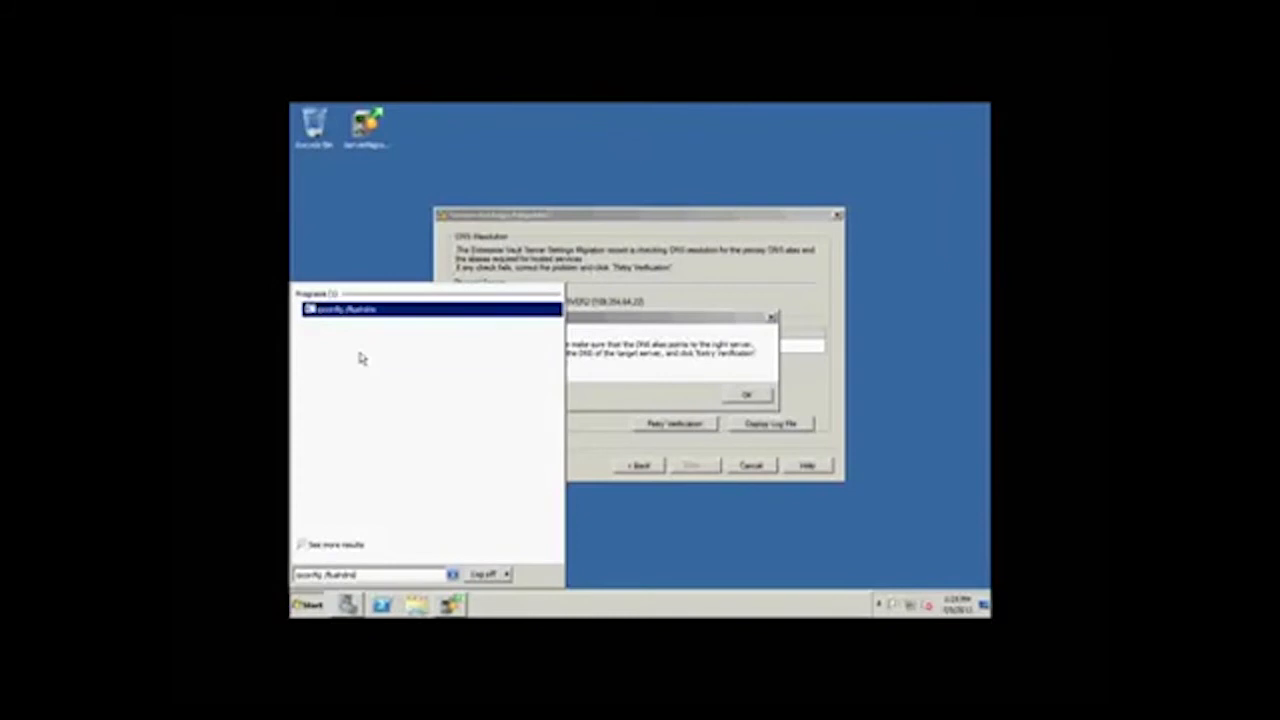
key("Return")
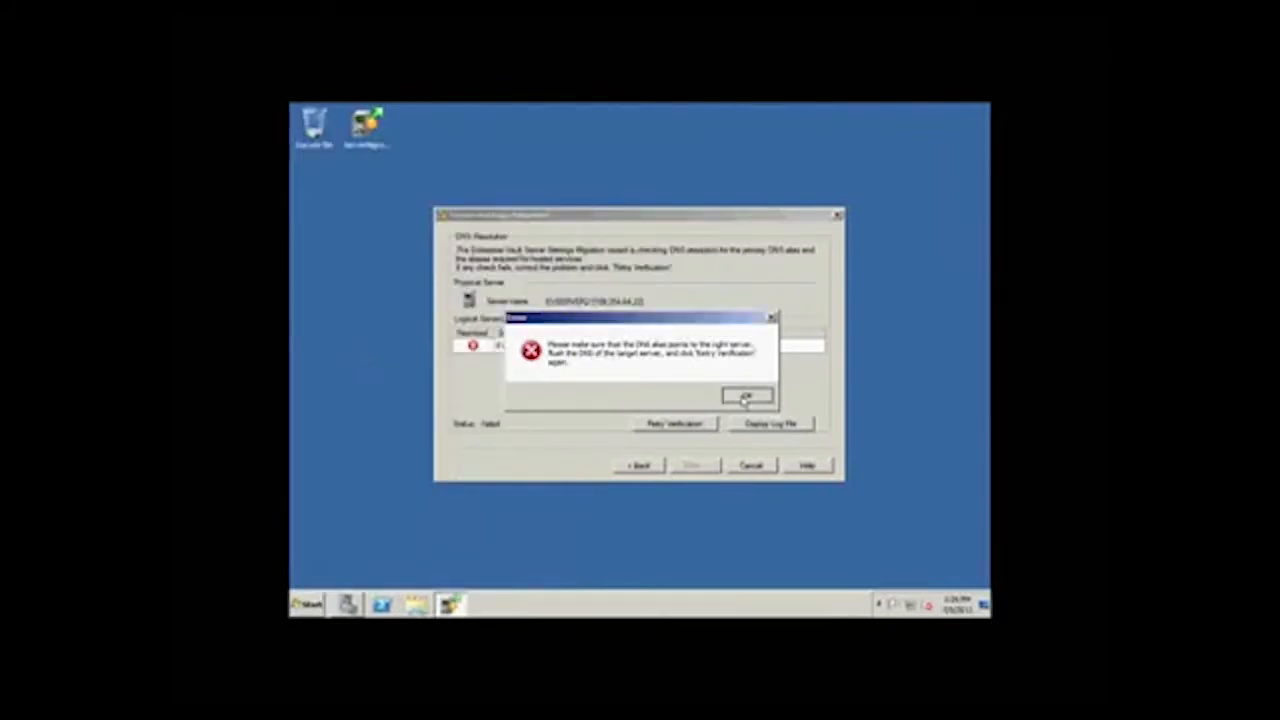
left_click(745, 398)
left_click(674, 424)
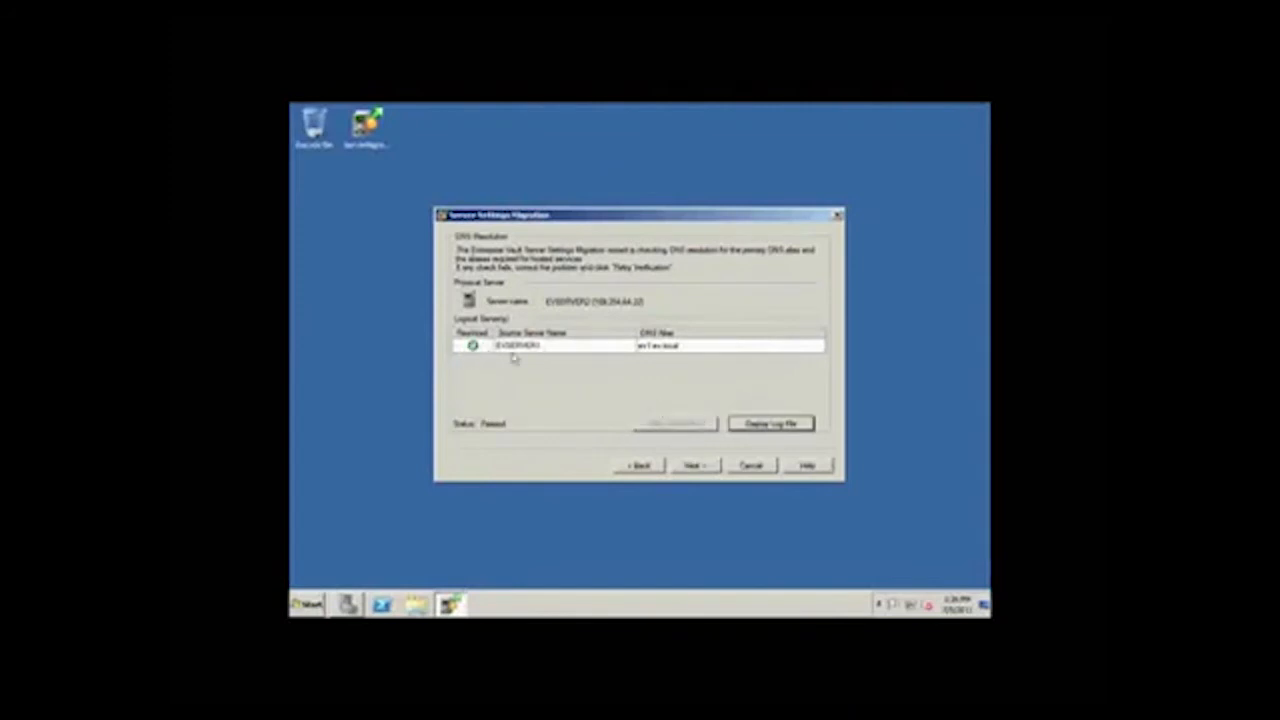
Step: Advance the wizard through the SQL database, vault store partition and index location checks to the other data locations
left_click(700, 470)
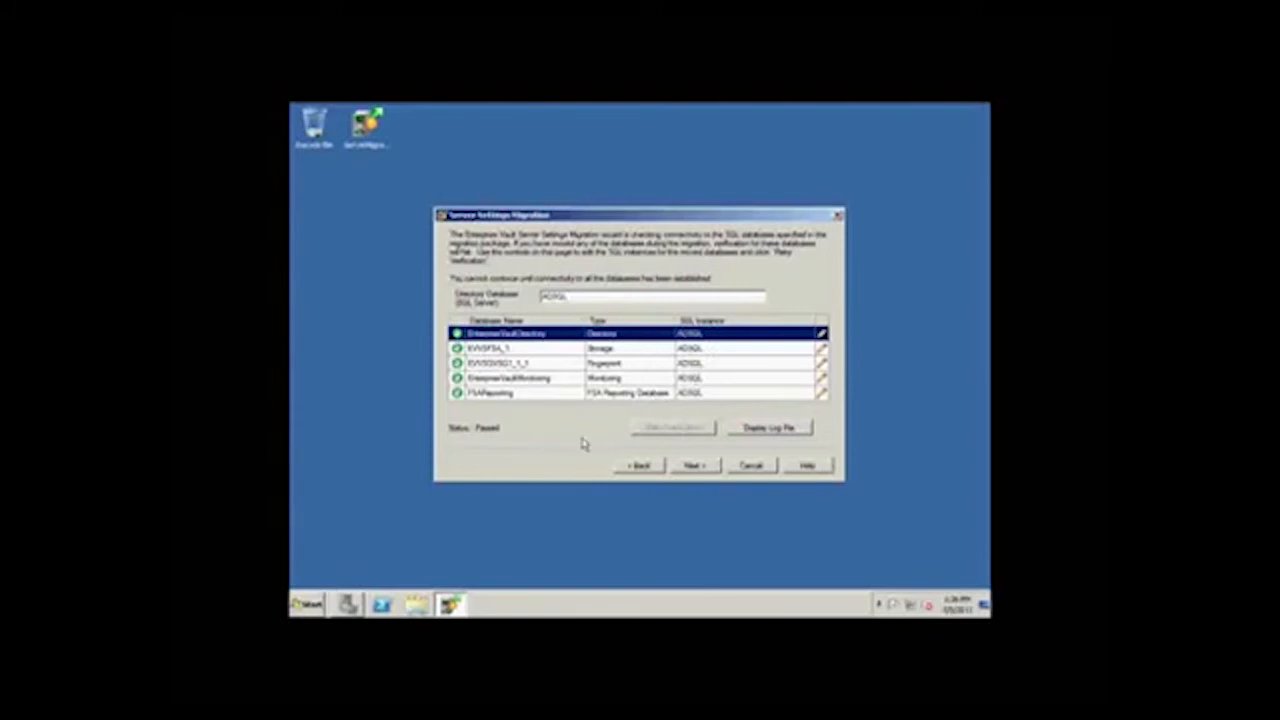
left_click(700, 470)
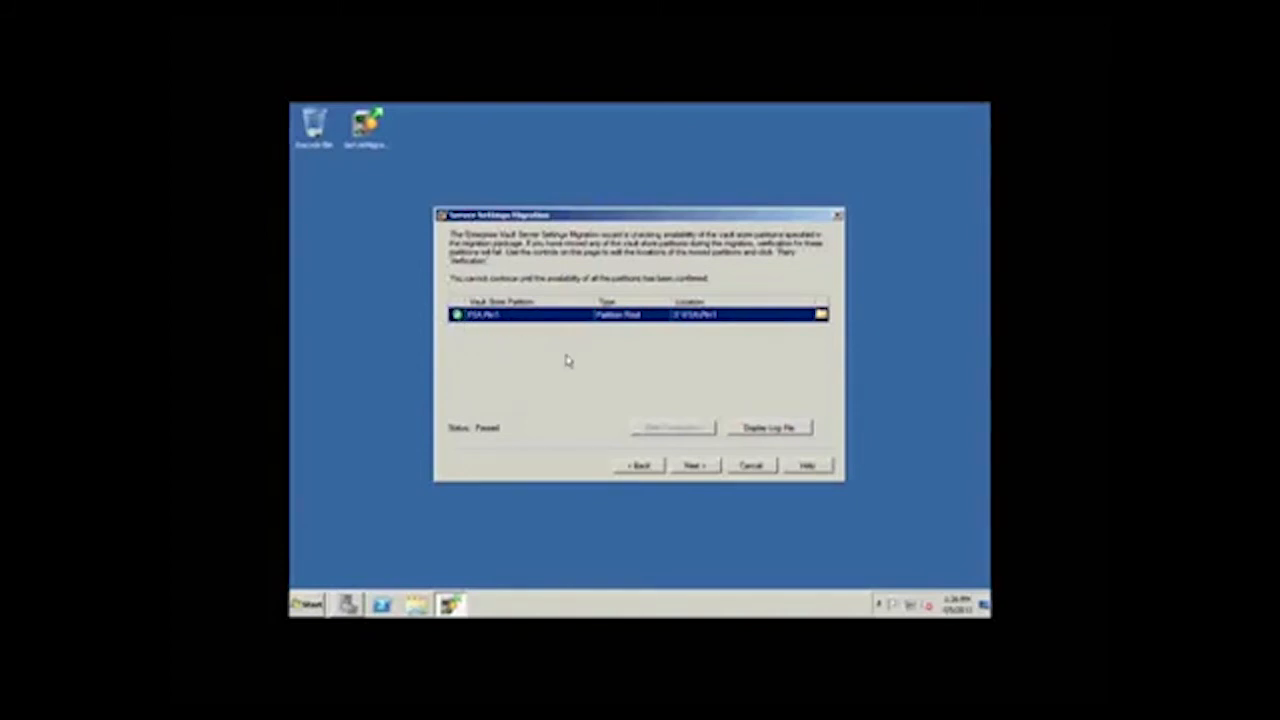
left_click(695, 466)
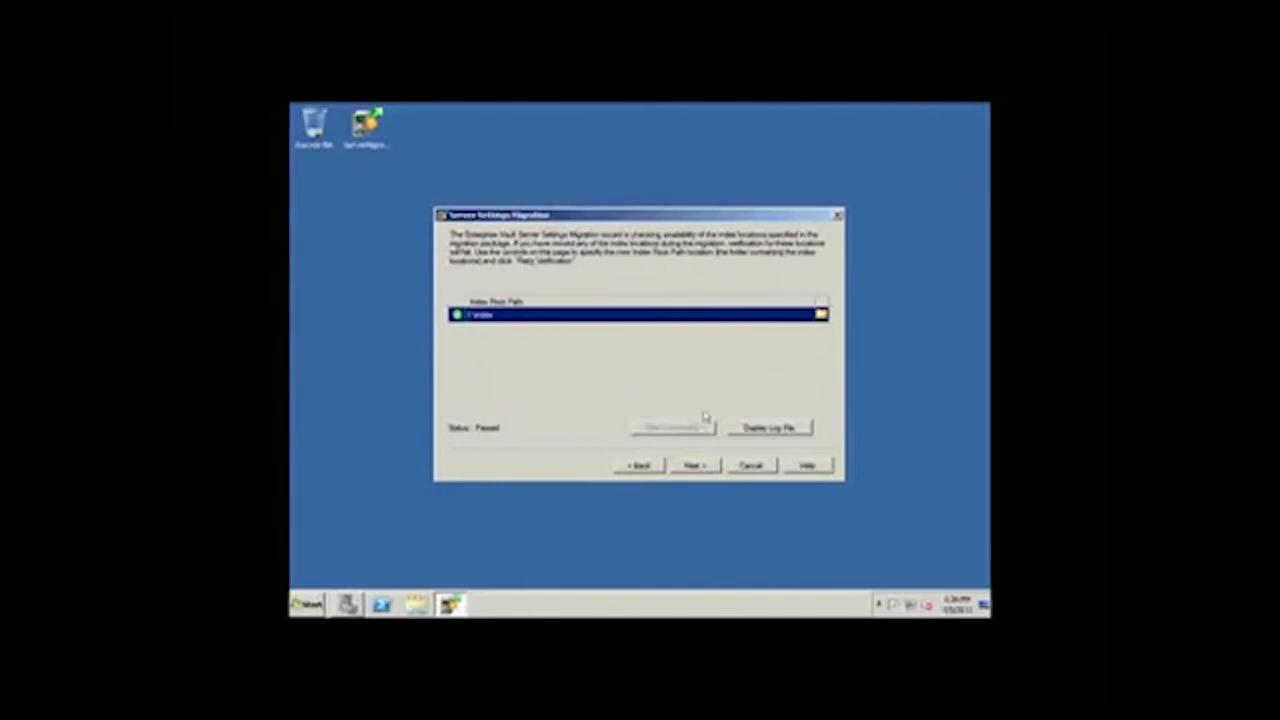
left_click(705, 473)
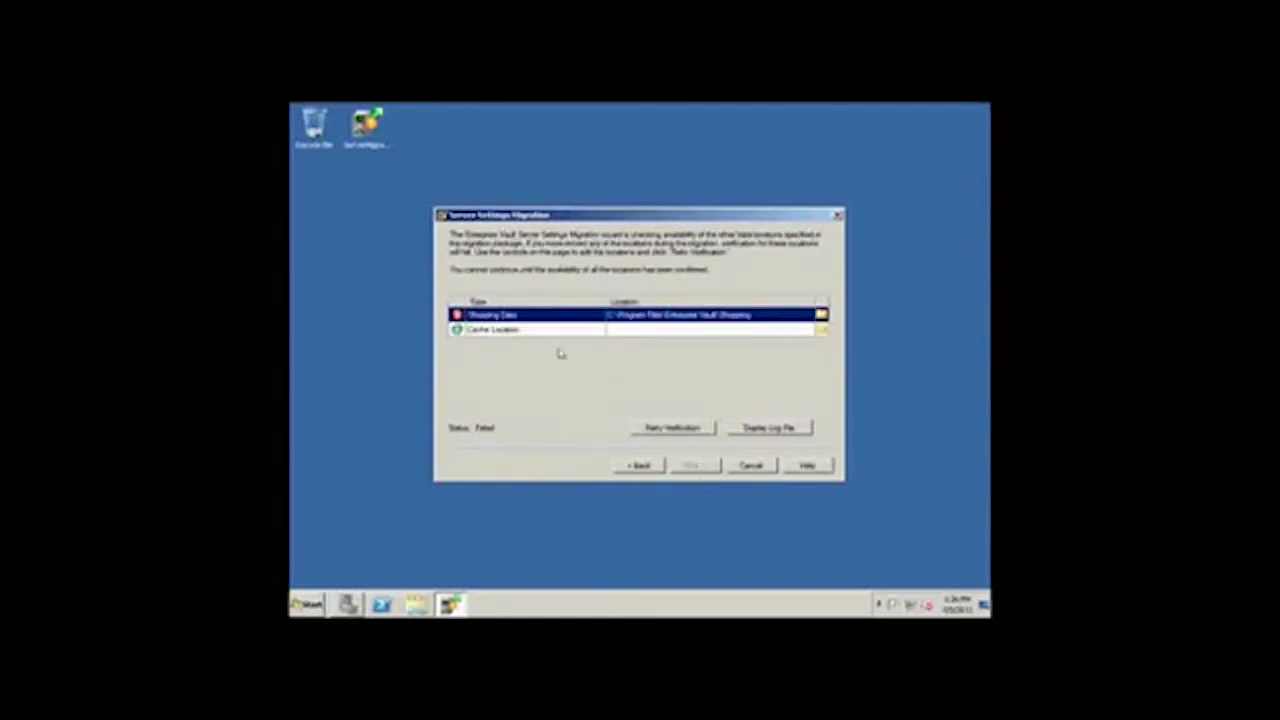
Step: Switch to Windows Explorer and open the Enterprise Vault folder under C:\Program Files (x86)
left_click(383, 355)
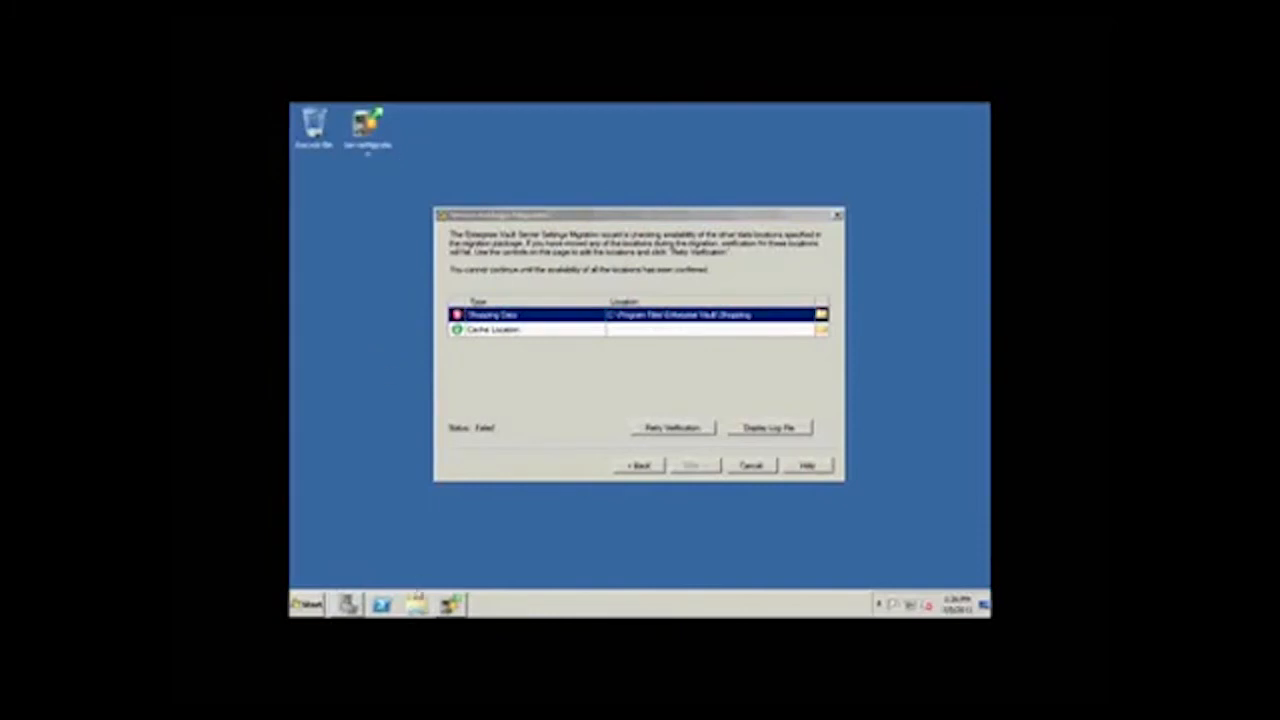
left_click(416, 604)
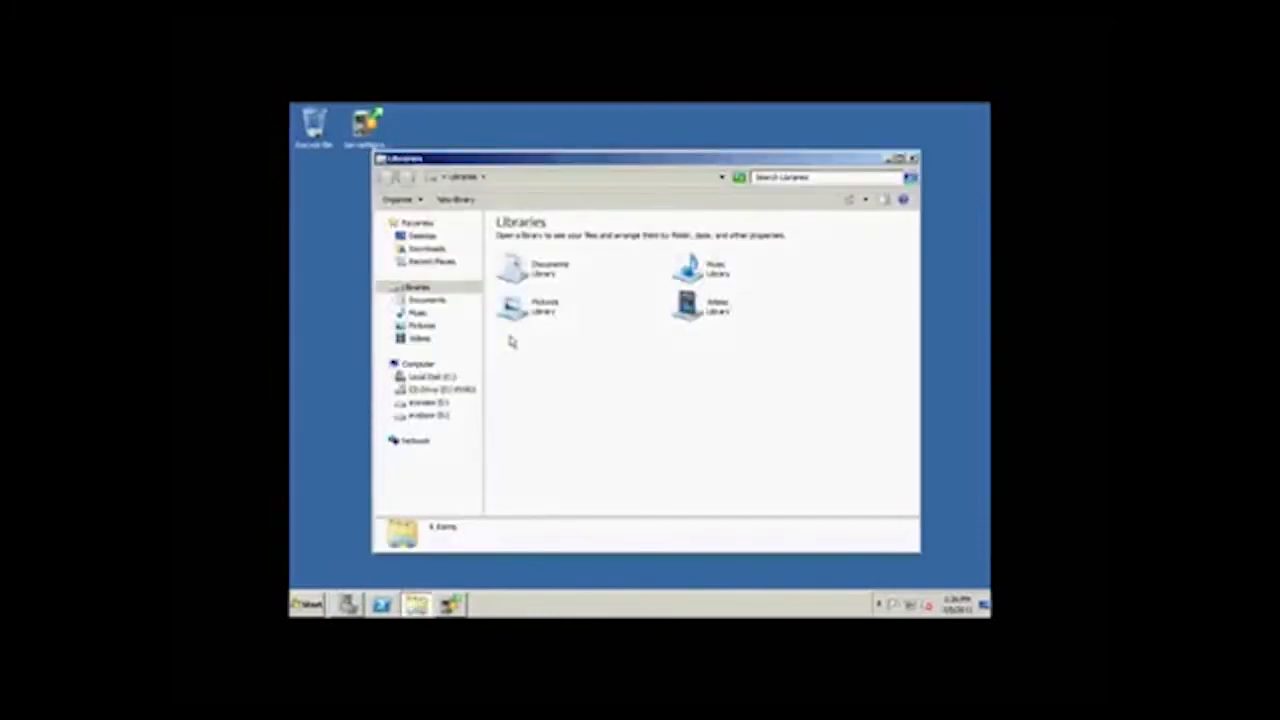
left_click(440, 377)
double_click(563, 283)
left_click(552, 254)
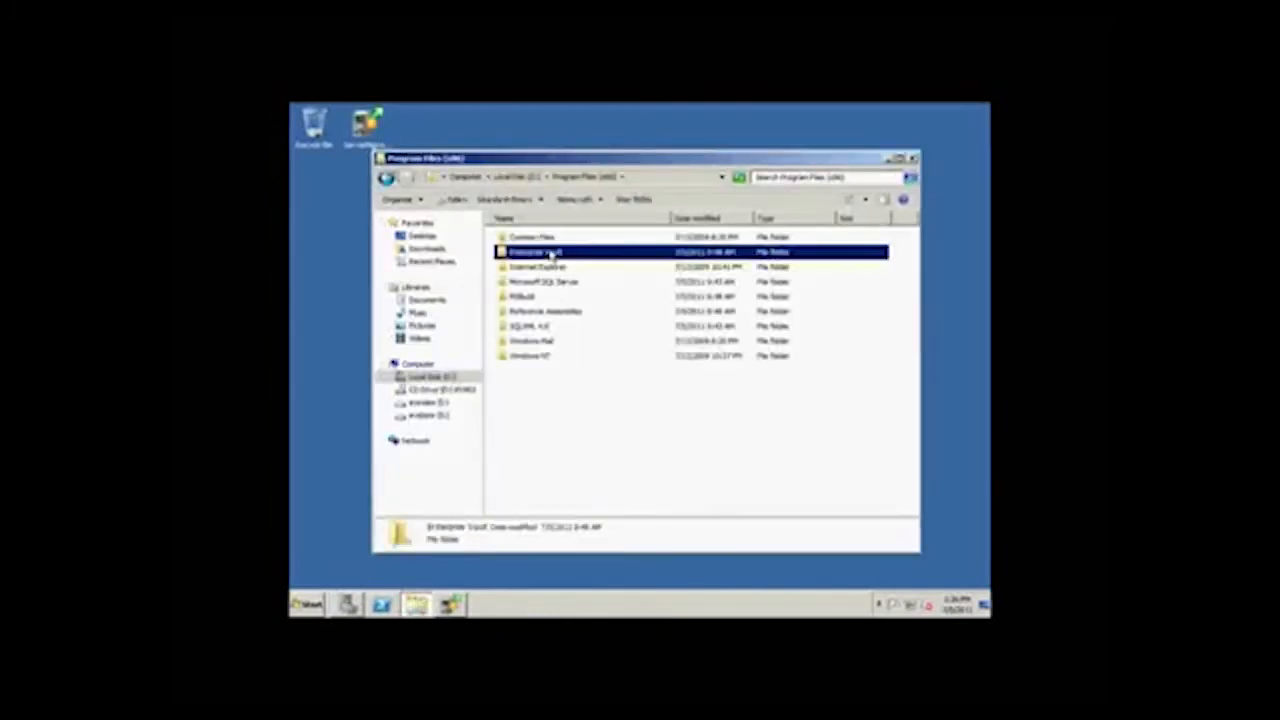
double_click(552, 254)
Step: Create a folder named Shopping inside the Enterprise Vault folder and return to the migration wizard
left_click(882, 357)
right_click(882, 357)
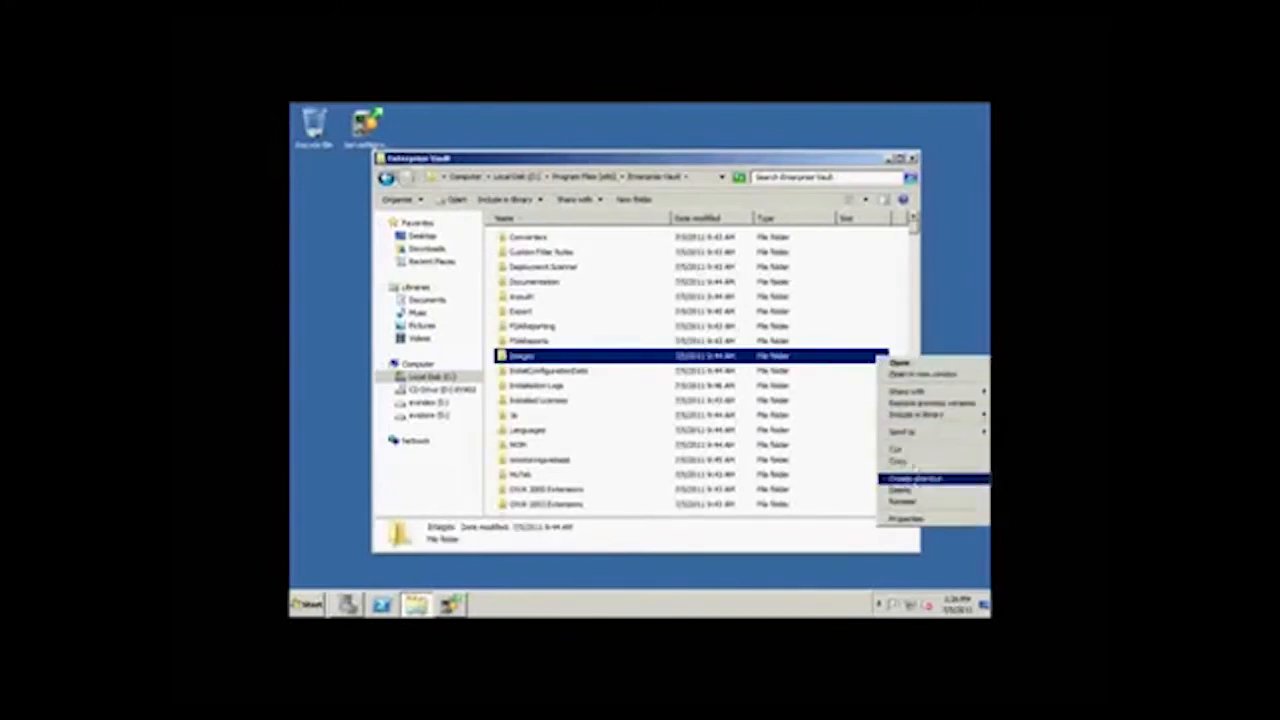
right_click(893, 299)
mouse_move(880, 432)
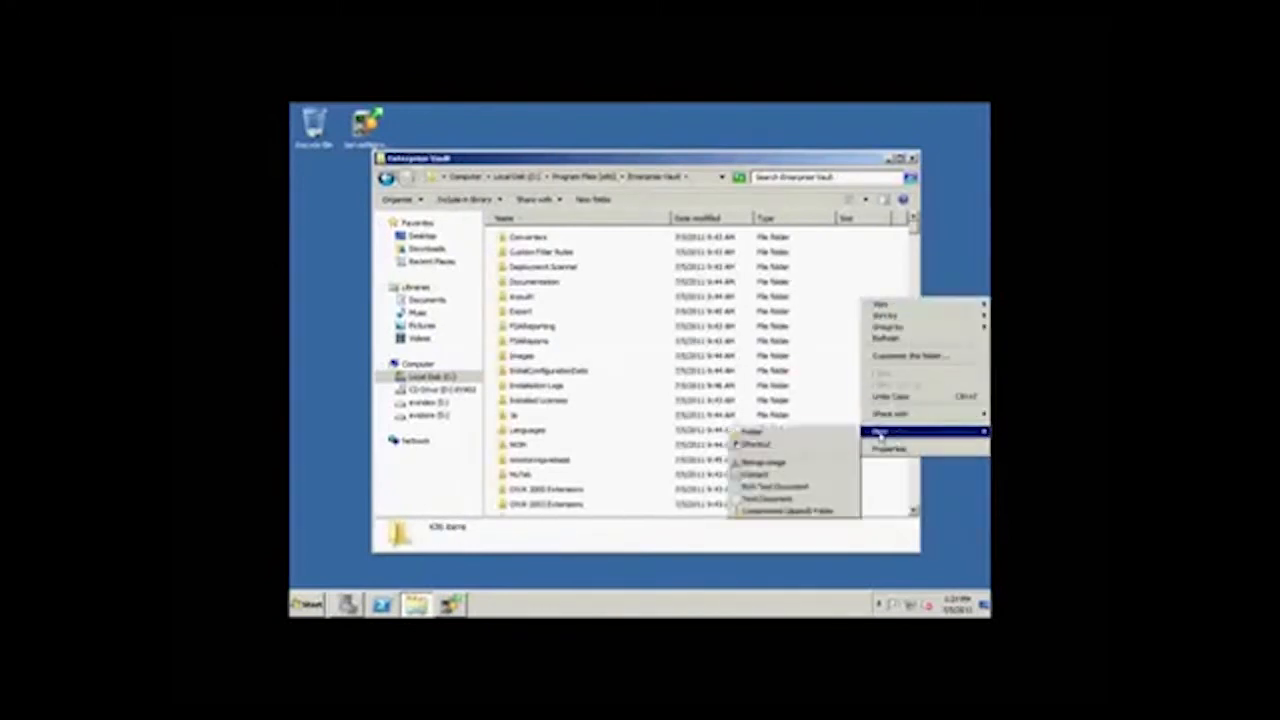
left_click(805, 435)
type("EV")
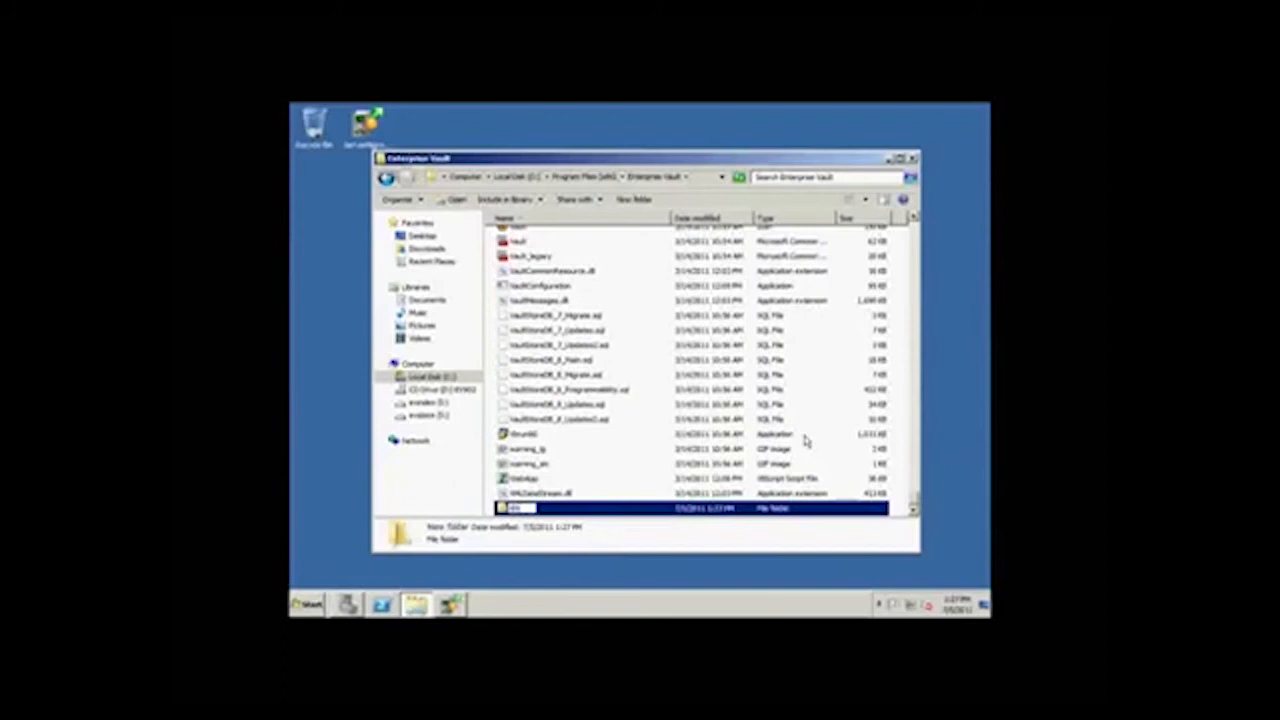
type("opping")
key("Return")
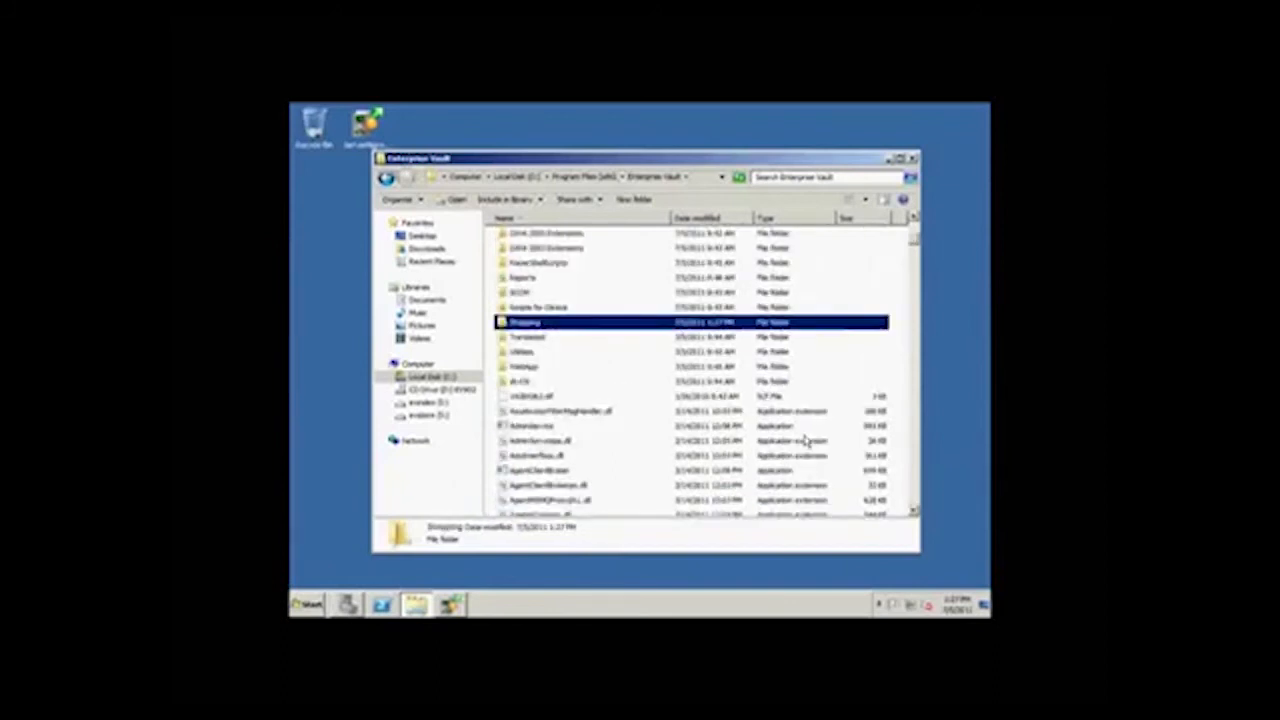
left_click(889, 159)
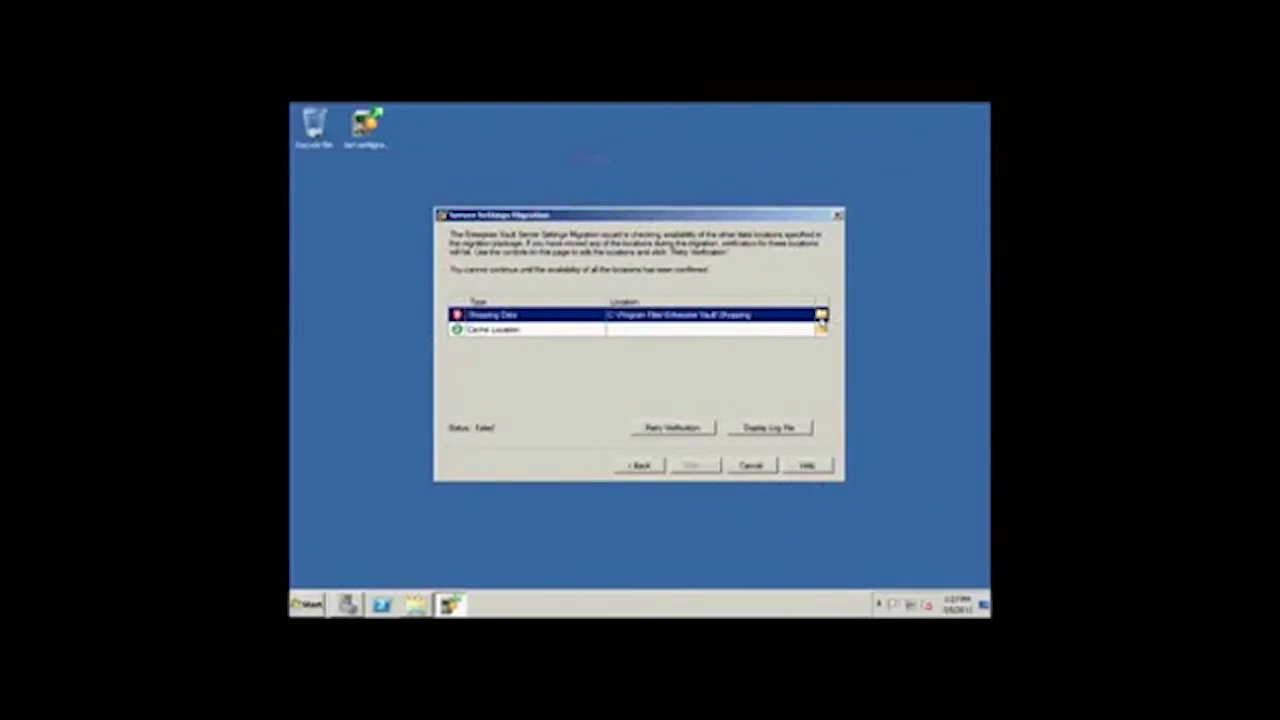
Step: Set the Shopping Data location to the Shopping folder under C:\Program Files (x86)\Enterprise Vault and verify the data locations
left_click(821, 317)
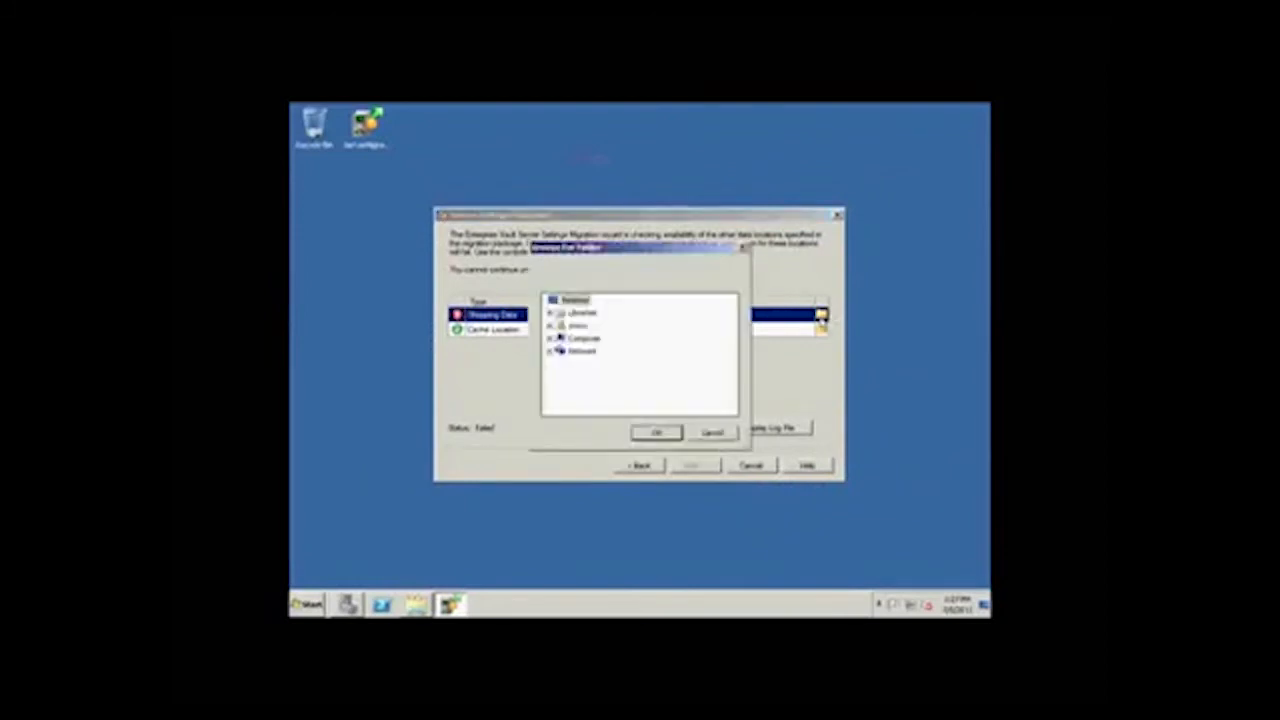
double_click(588, 339)
left_click(605, 368)
scroll(634, 399, "down", 1)
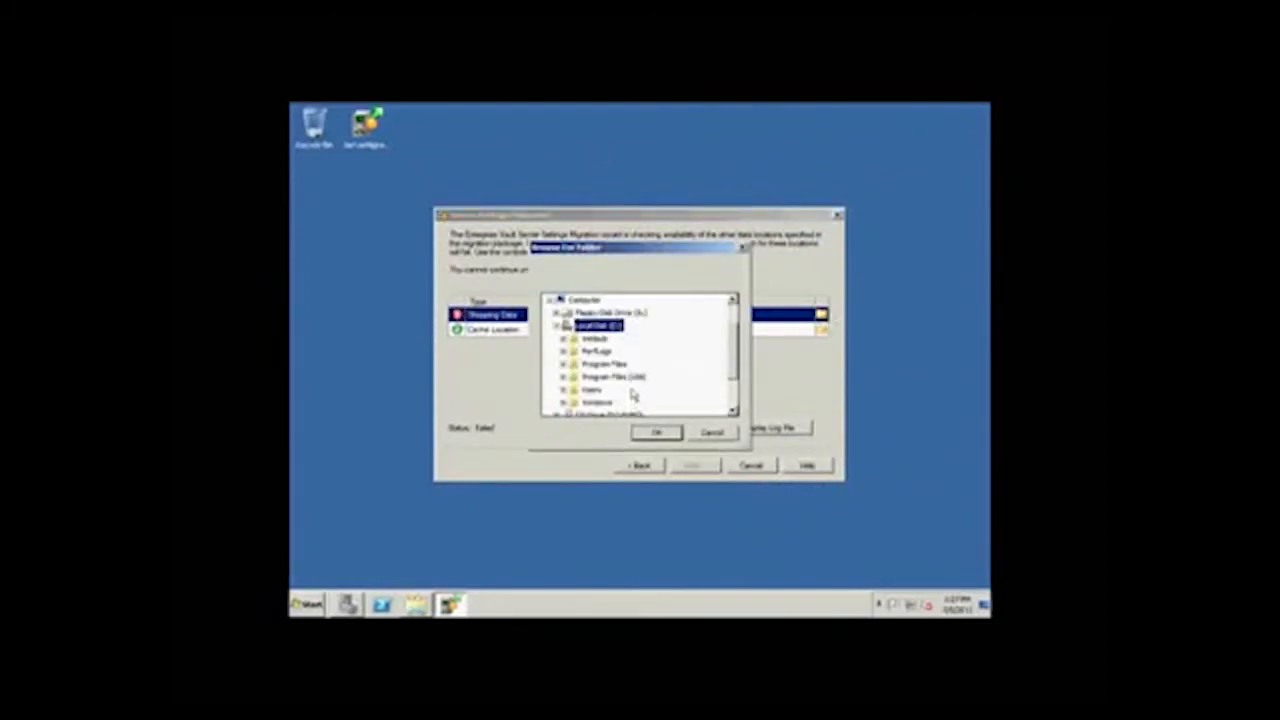
left_click(632, 379)
scroll(634, 400, "down", 2)
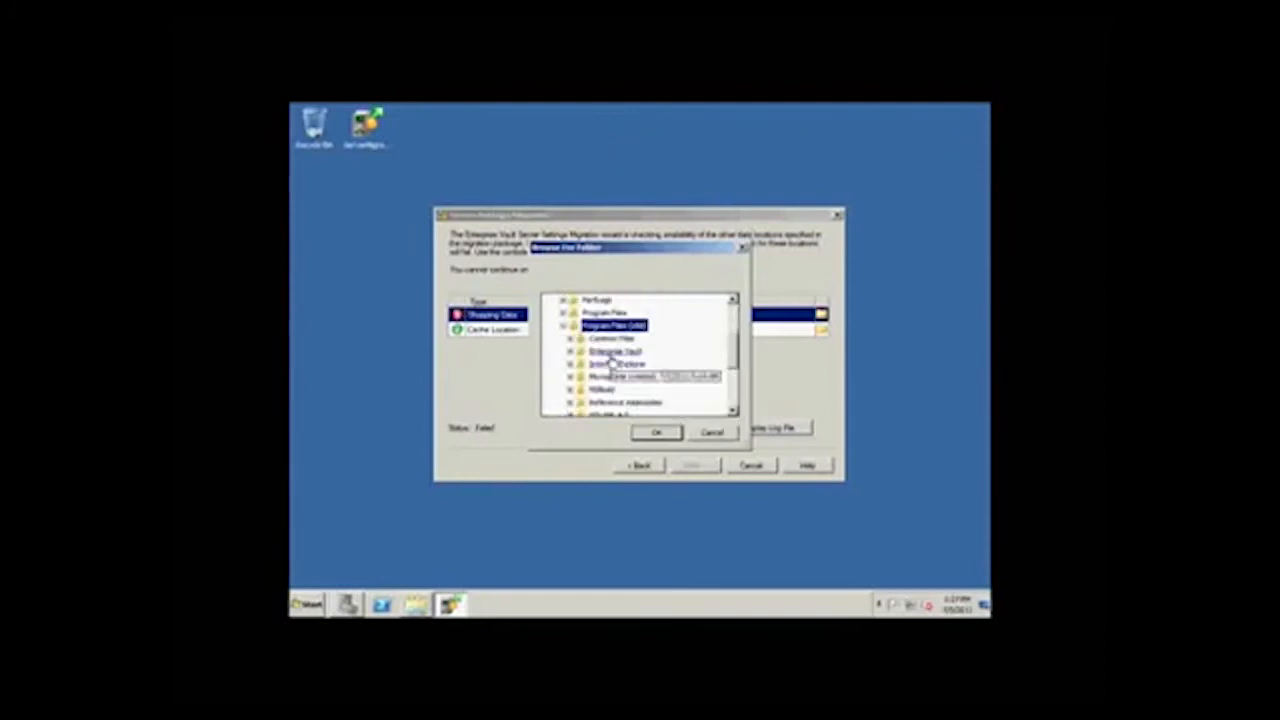
left_click(611, 354)
scroll(636, 377, "down", 3)
scroll(636, 380, "down", 6)
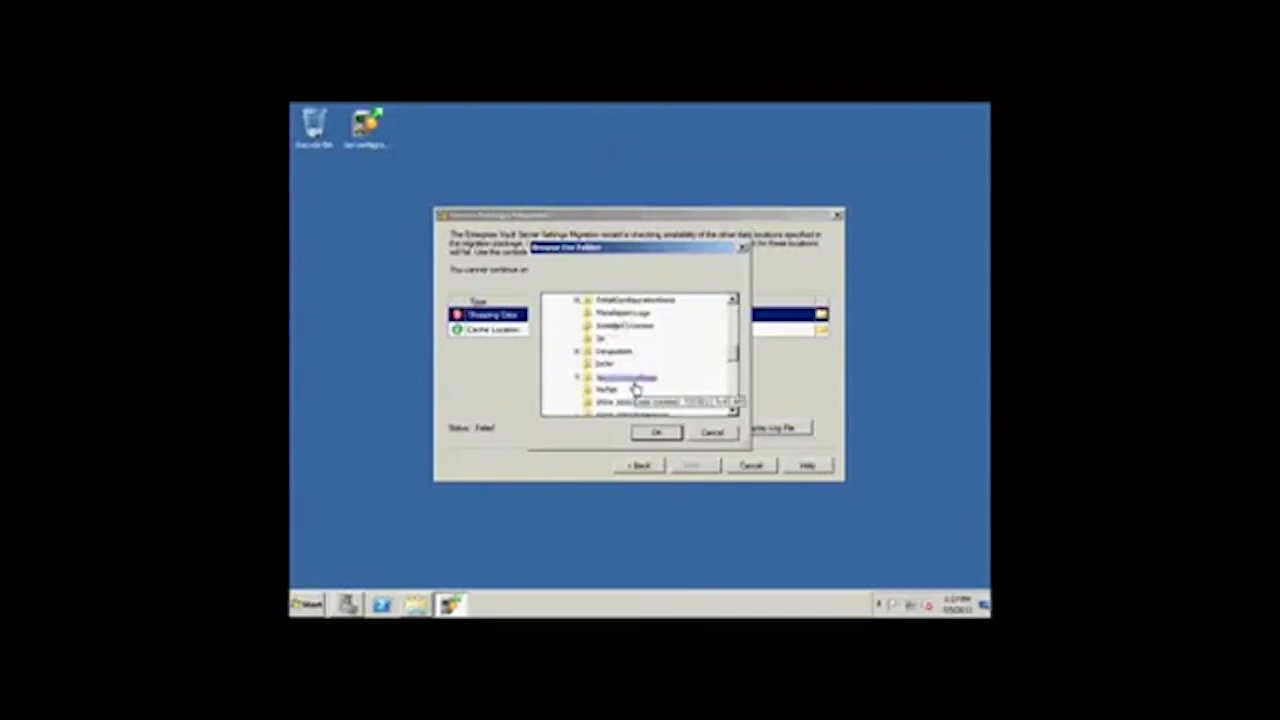
left_click(612, 364)
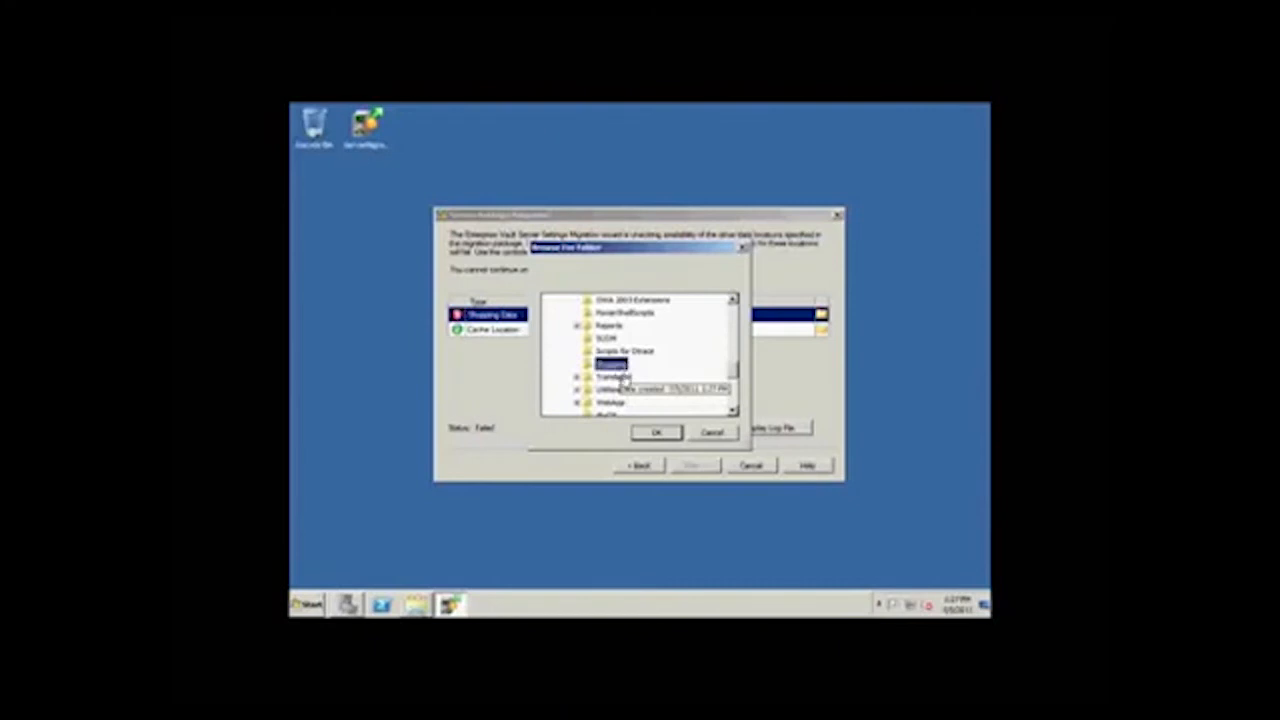
left_click(656, 432)
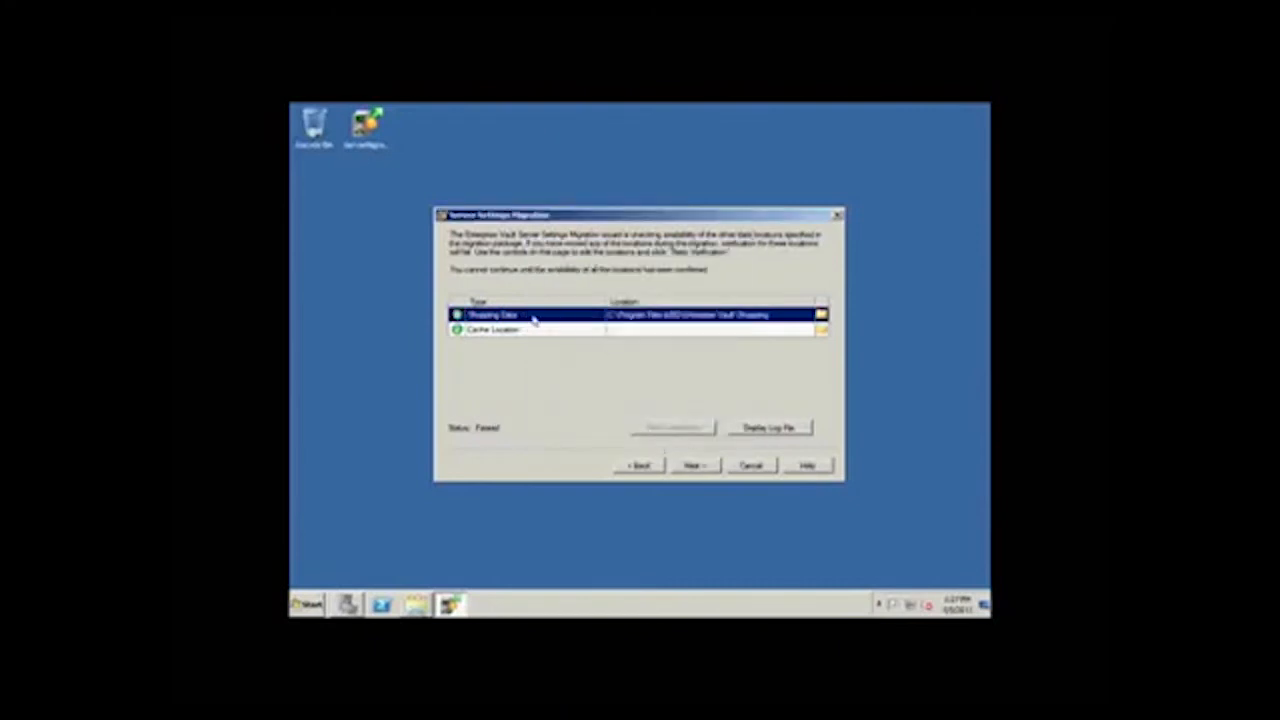
Step: Advance past the data location and FSA location checks, import the migration package and proceed to the wizard's final page
left_click(695, 466)
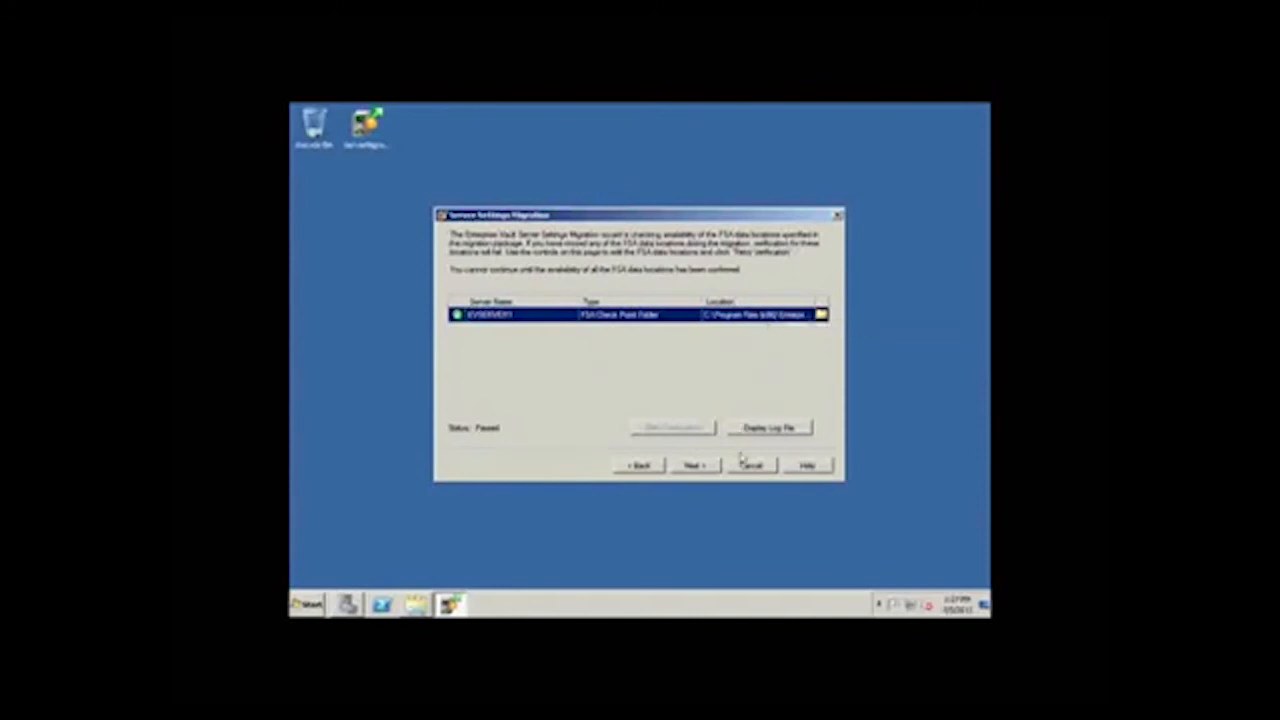
left_click(697, 467)
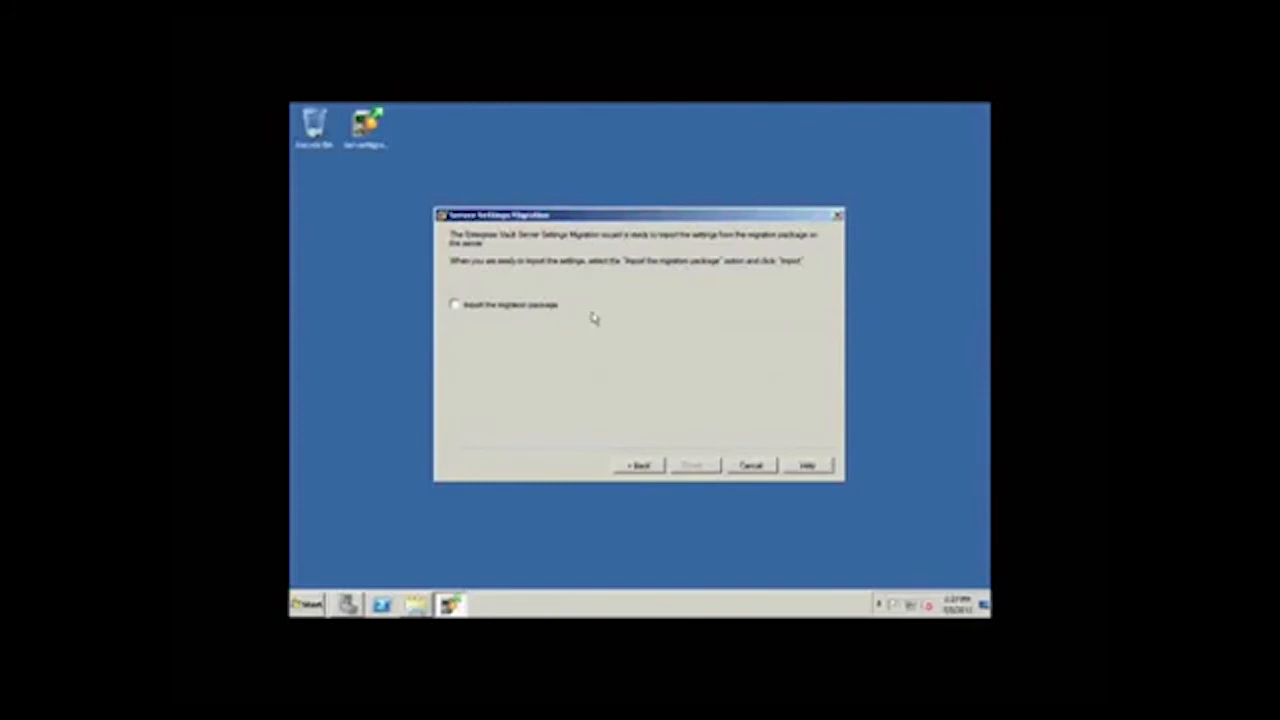
left_click(455, 305)
left_click(712, 470)
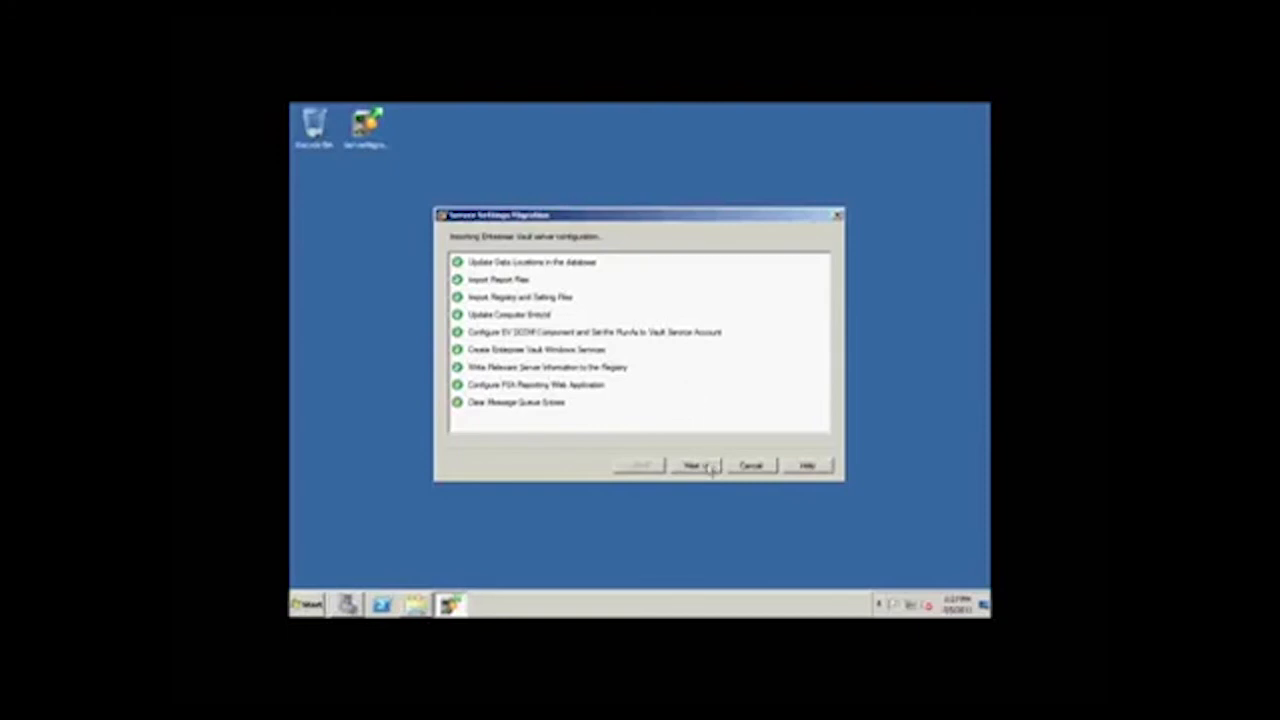
left_click(697, 467)
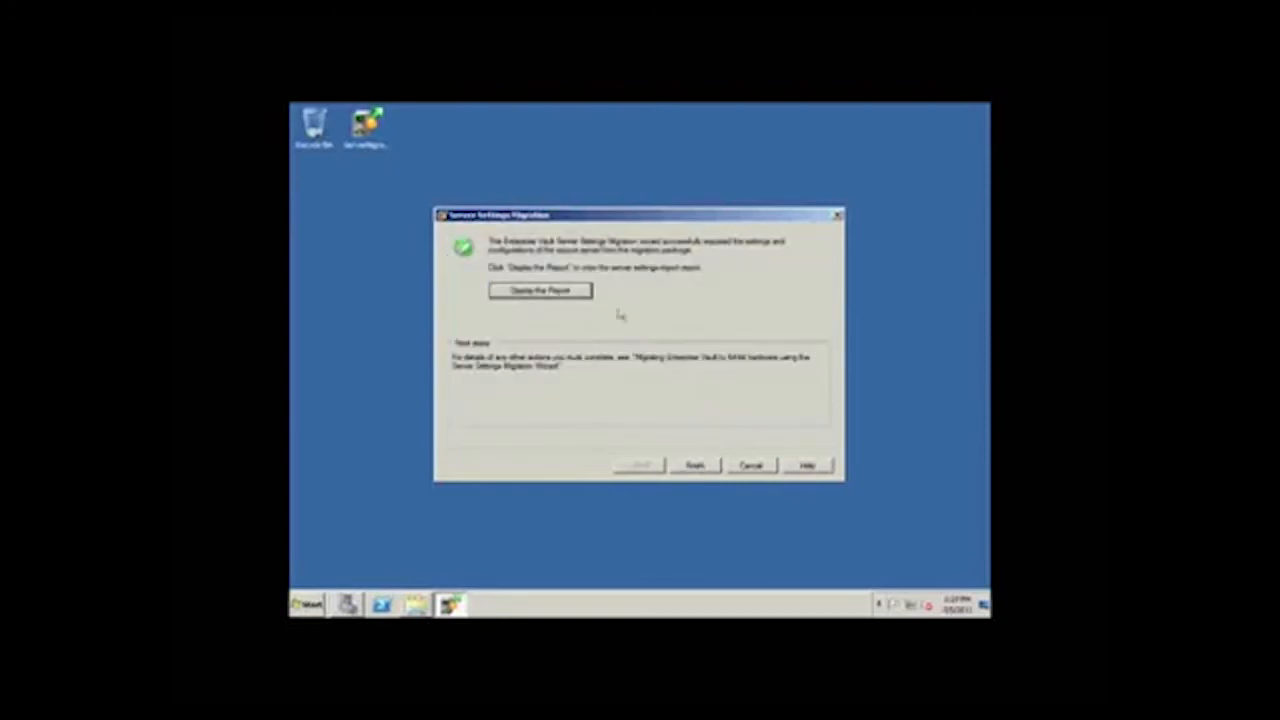
Step: Display the server migration import report, maximize it and go to its Warnings and/or Errors section
left_click(546, 293)
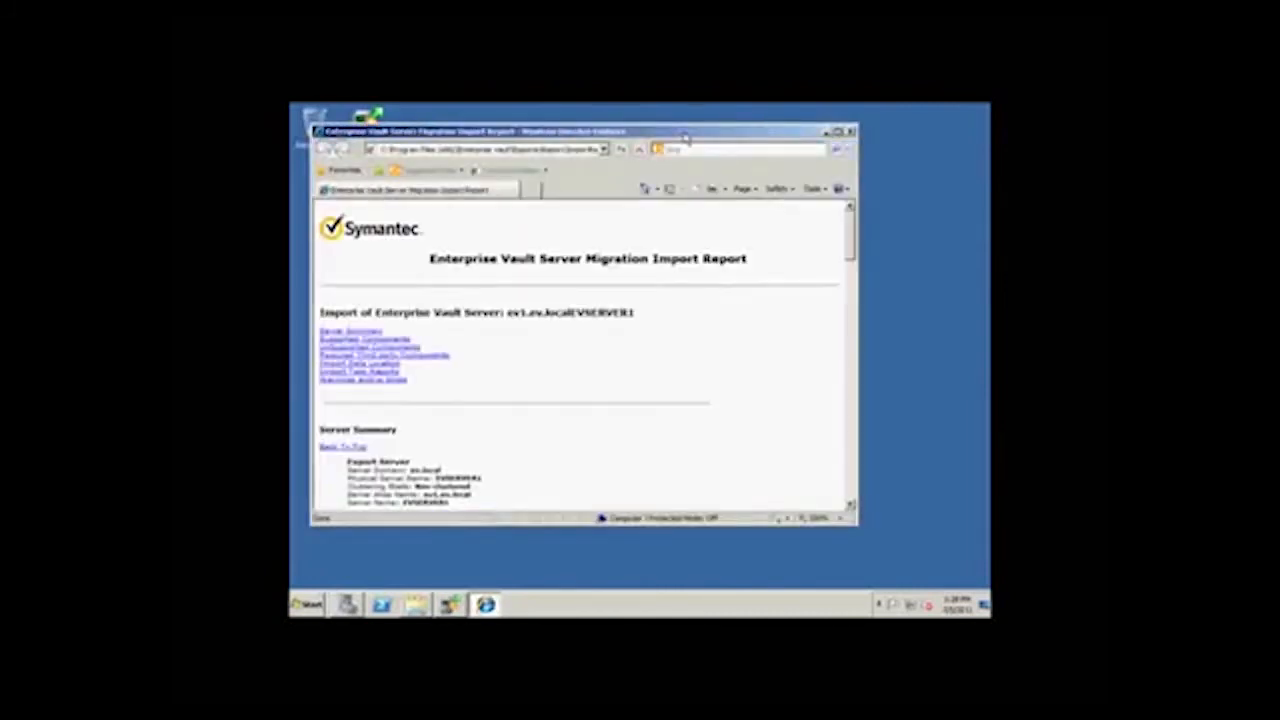
double_click(685, 137)
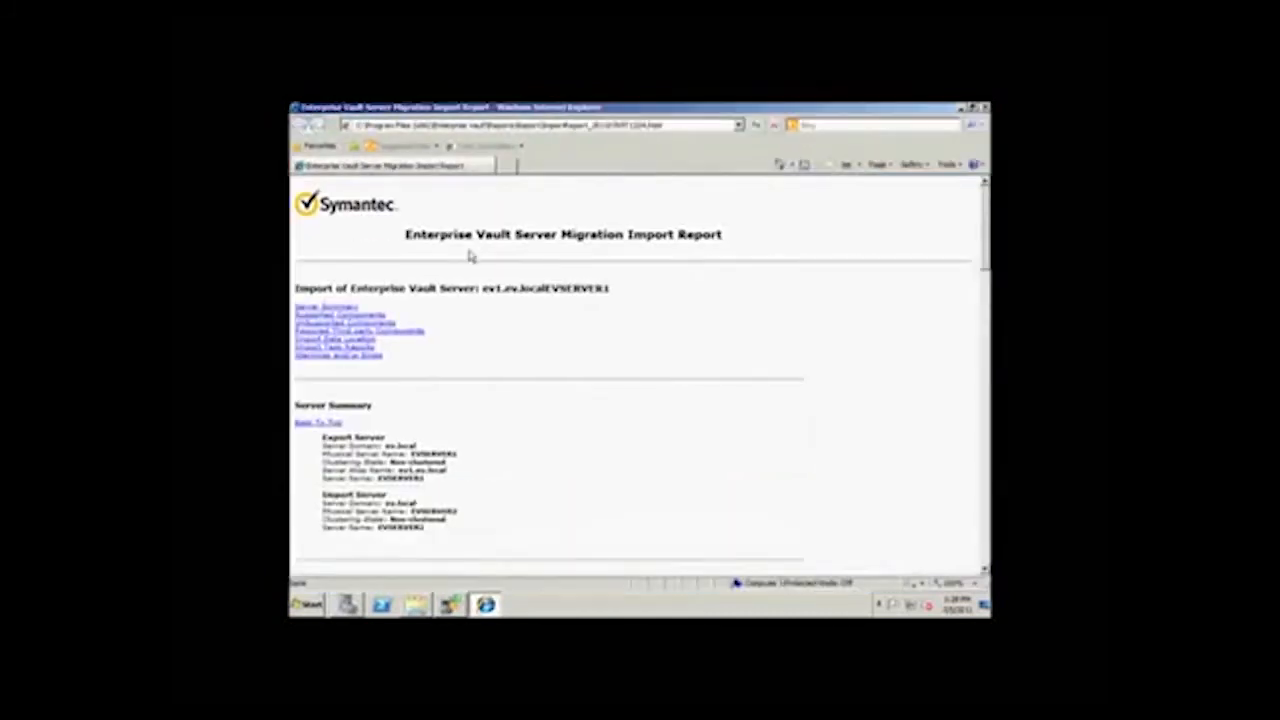
left_click(317, 357)
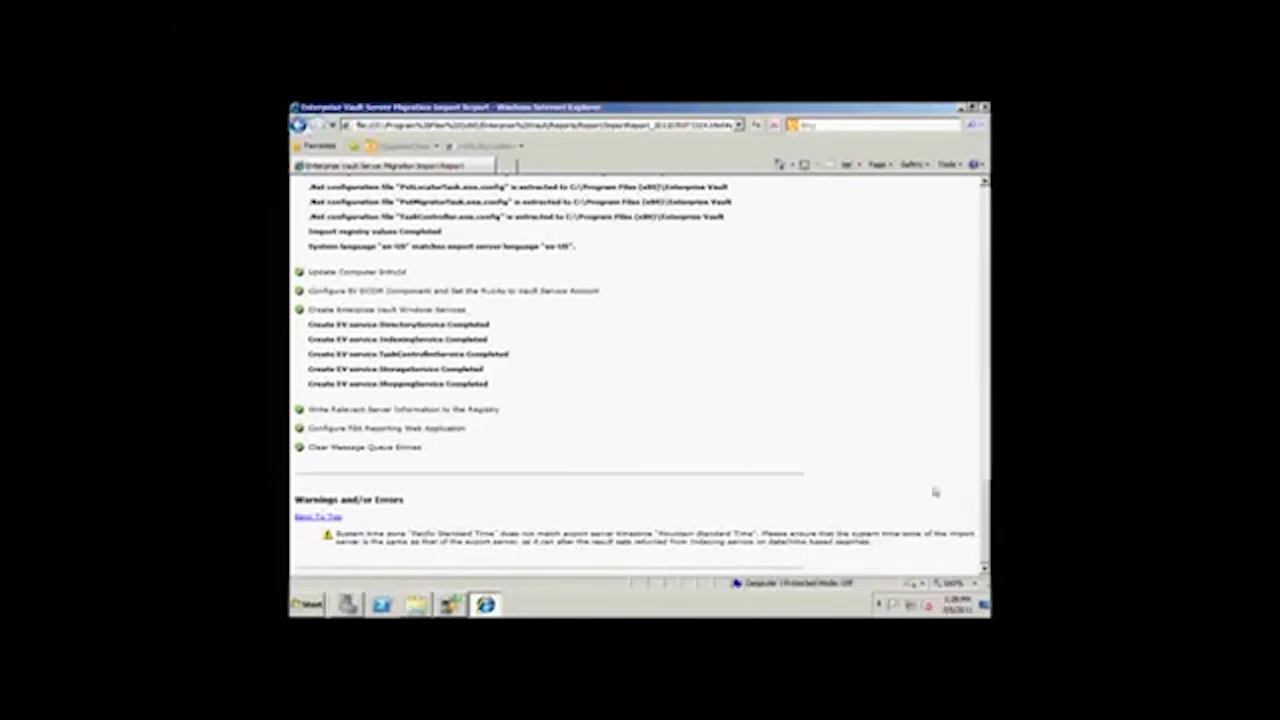
Step: Change the server's system time zone to (UTC-07:00) Mountain Time (US & Canada)
left_click(957, 603)
left_click(876, 575)
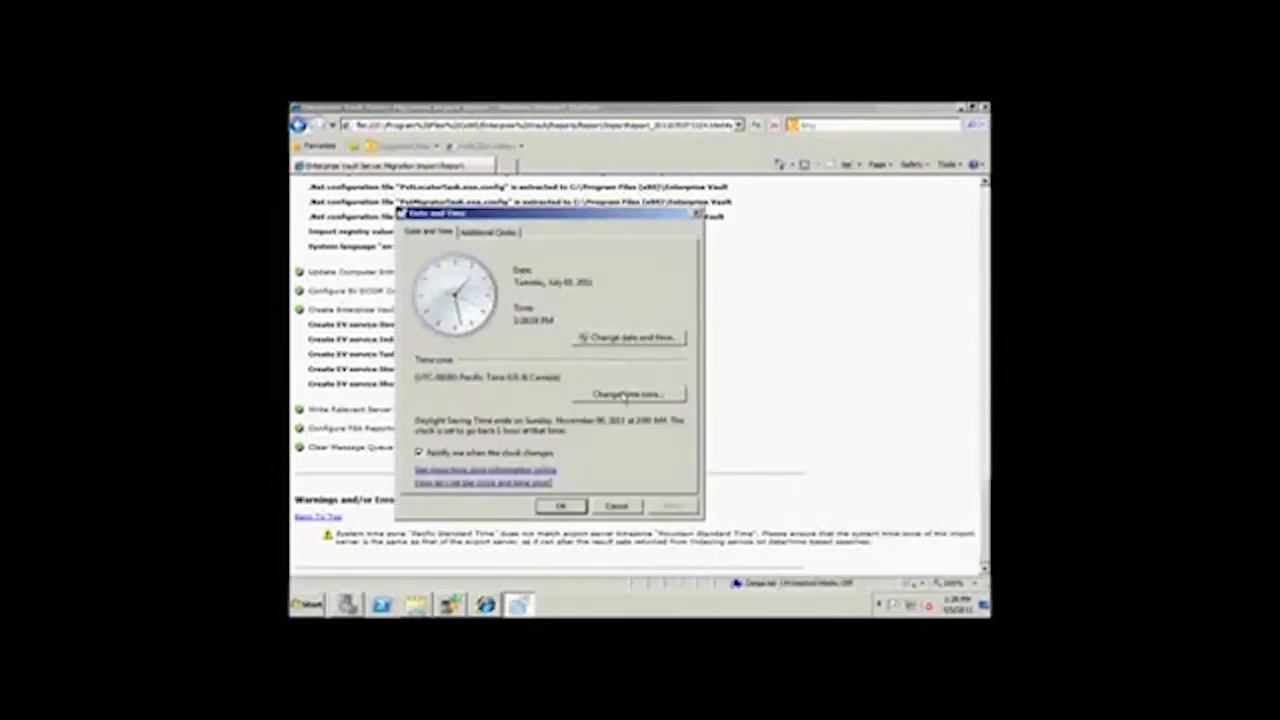
left_click(626, 396)
left_click(505, 284)
key("Down")
key("Down")
key("Down")
key("Down")
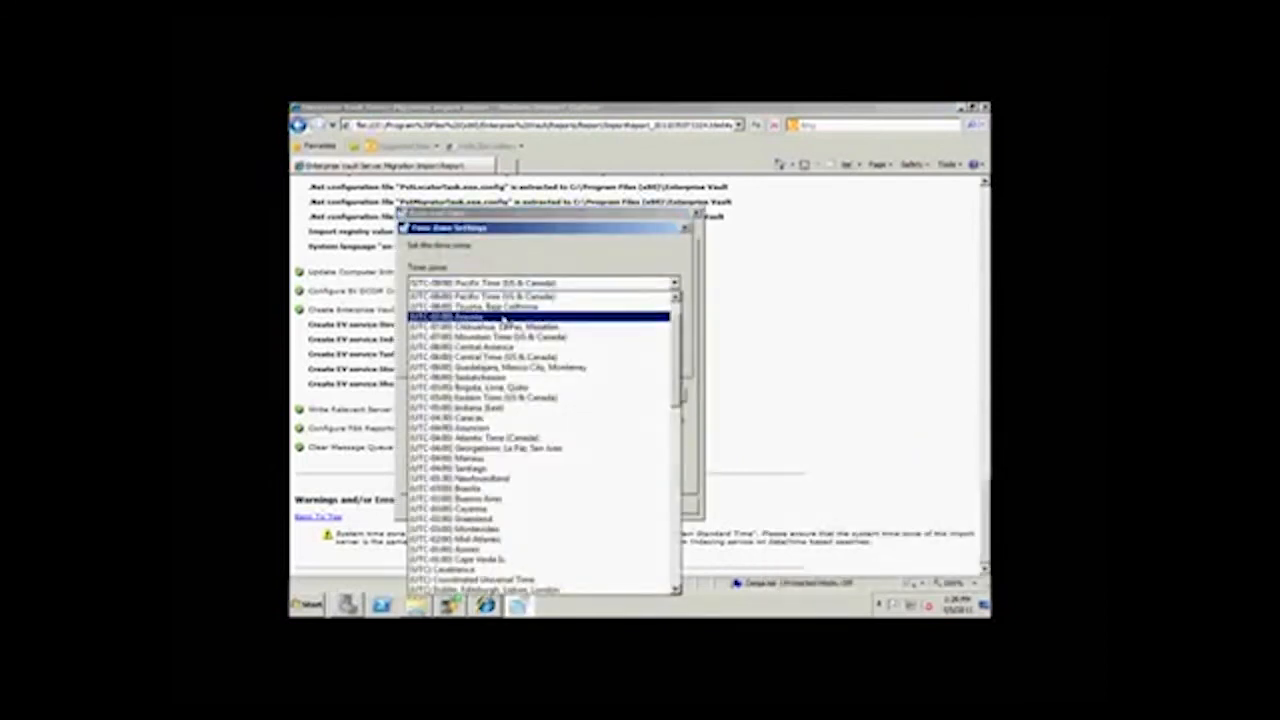
key("Return")
left_click(594, 360)
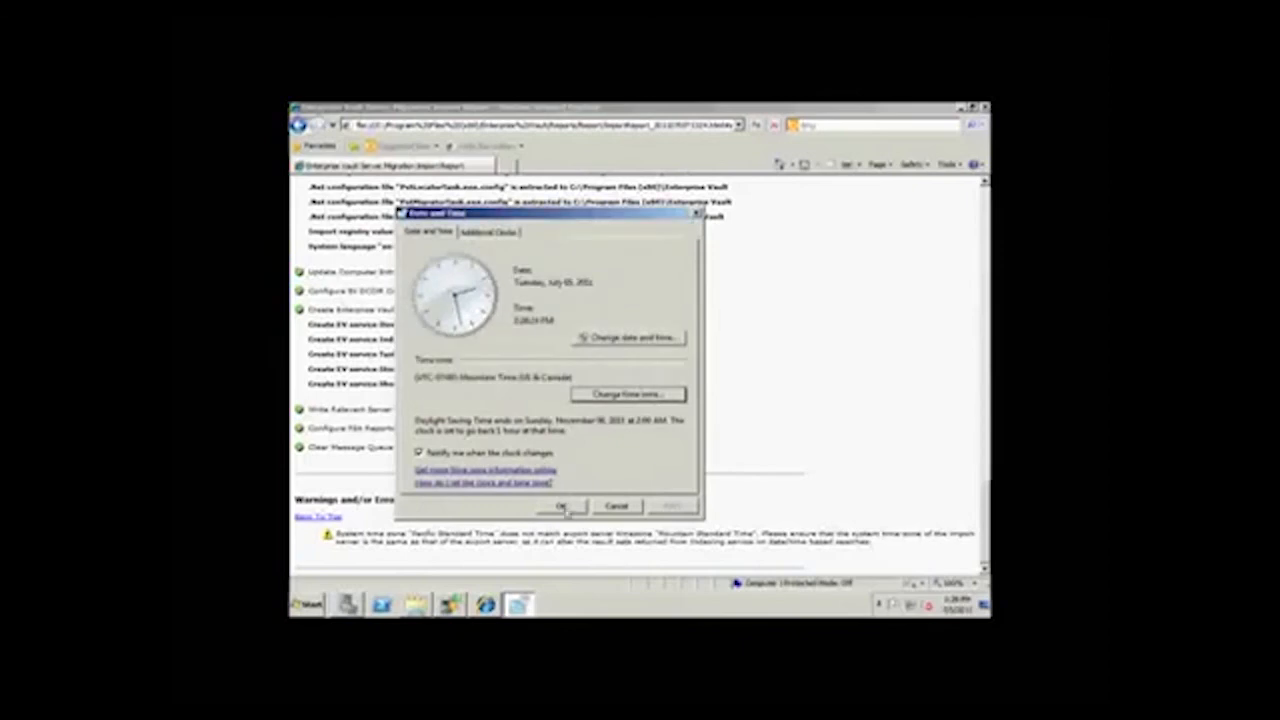
left_click(563, 507)
Step: Review the rest of the import report, close it and finish the Server Settings Migration wizard
scroll(777, 428, "up", 15)
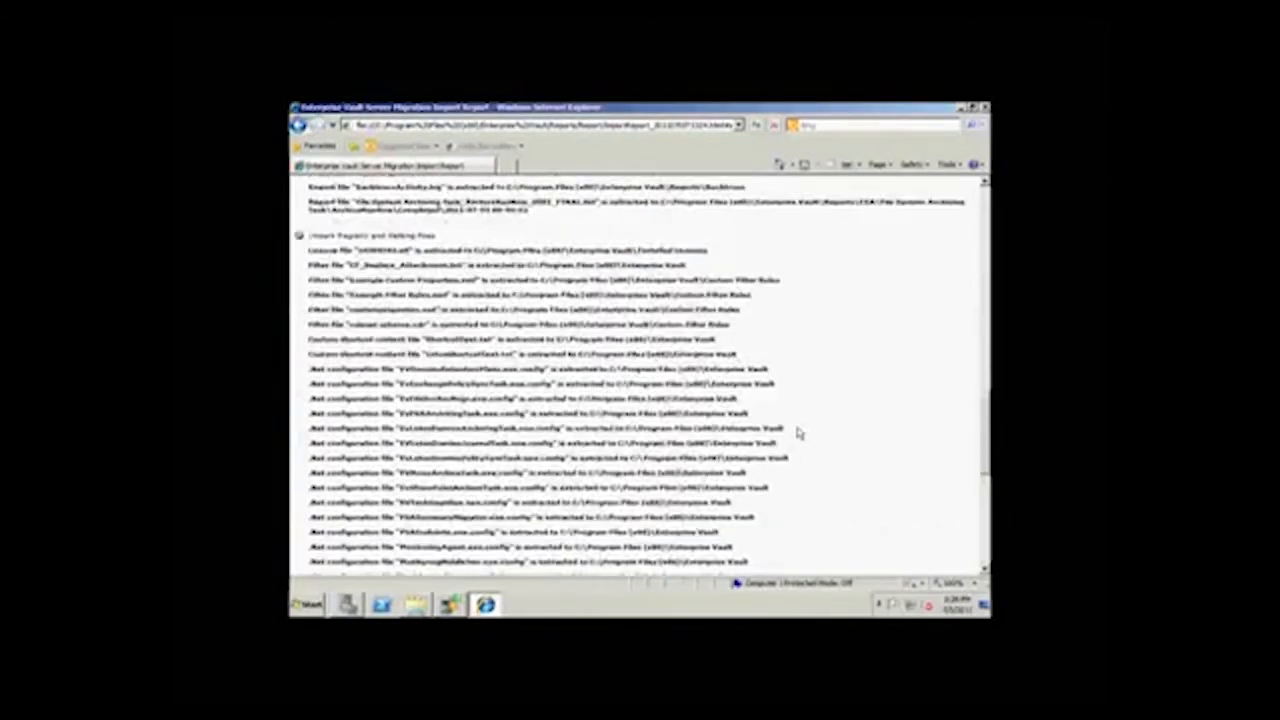
left_click(985, 108)
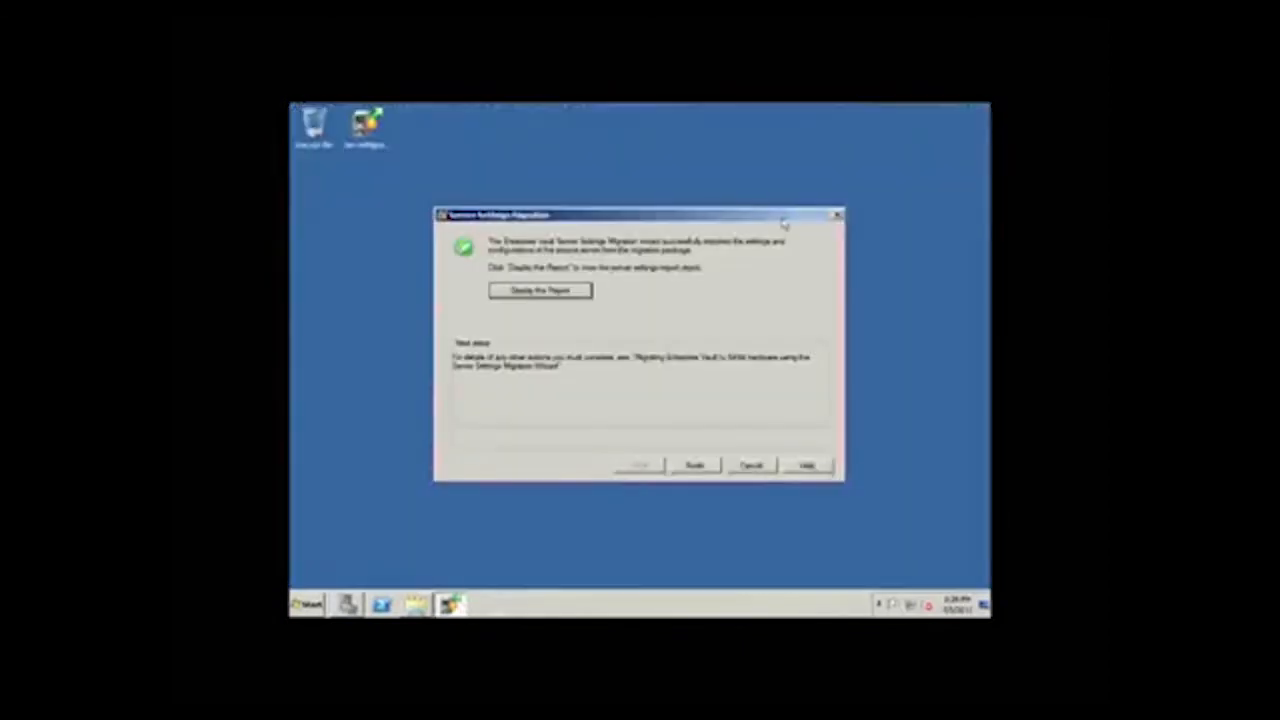
left_click(703, 468)
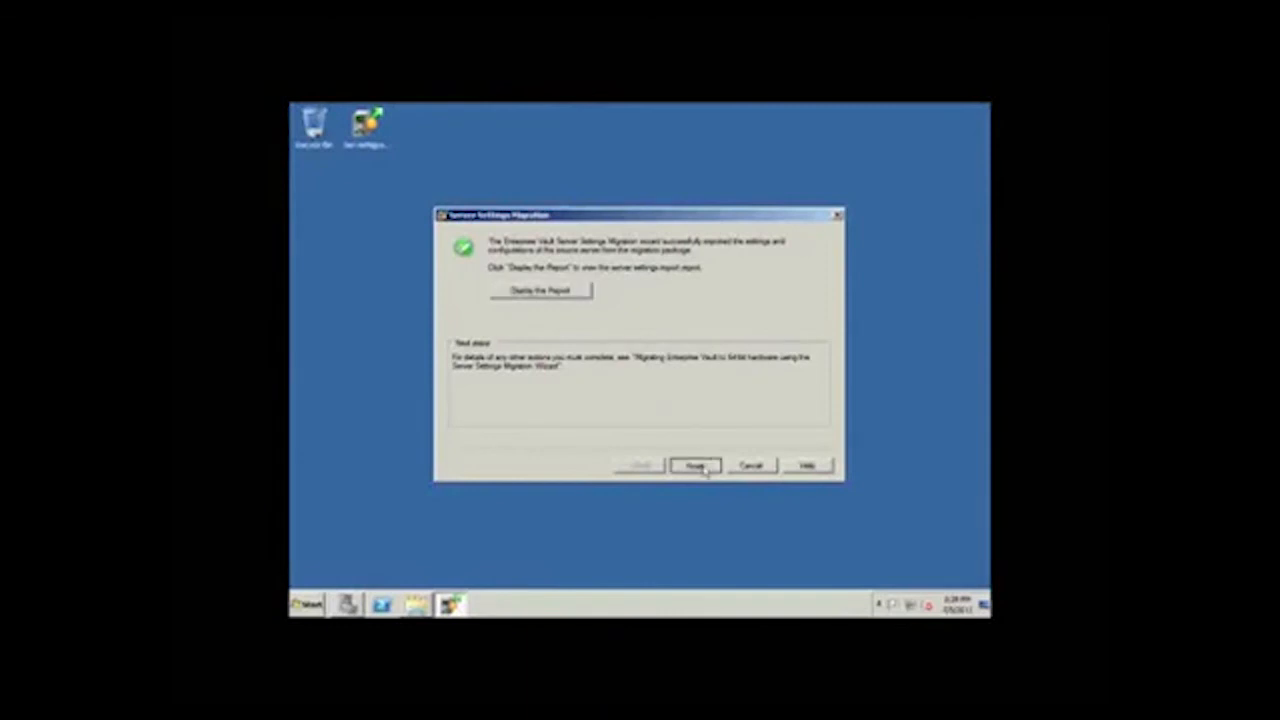
Step: Open the Windows Services console with services.msc and start the Enterprise Vault services
key("super")
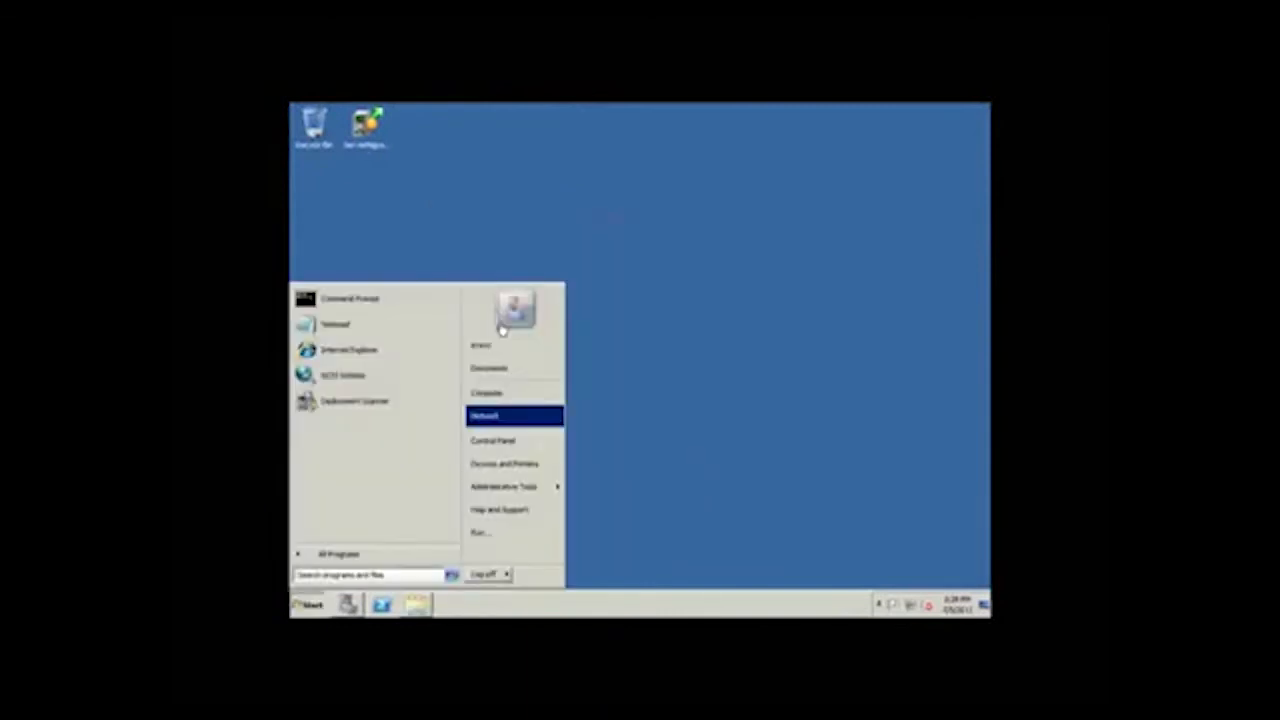
type("services.msc")
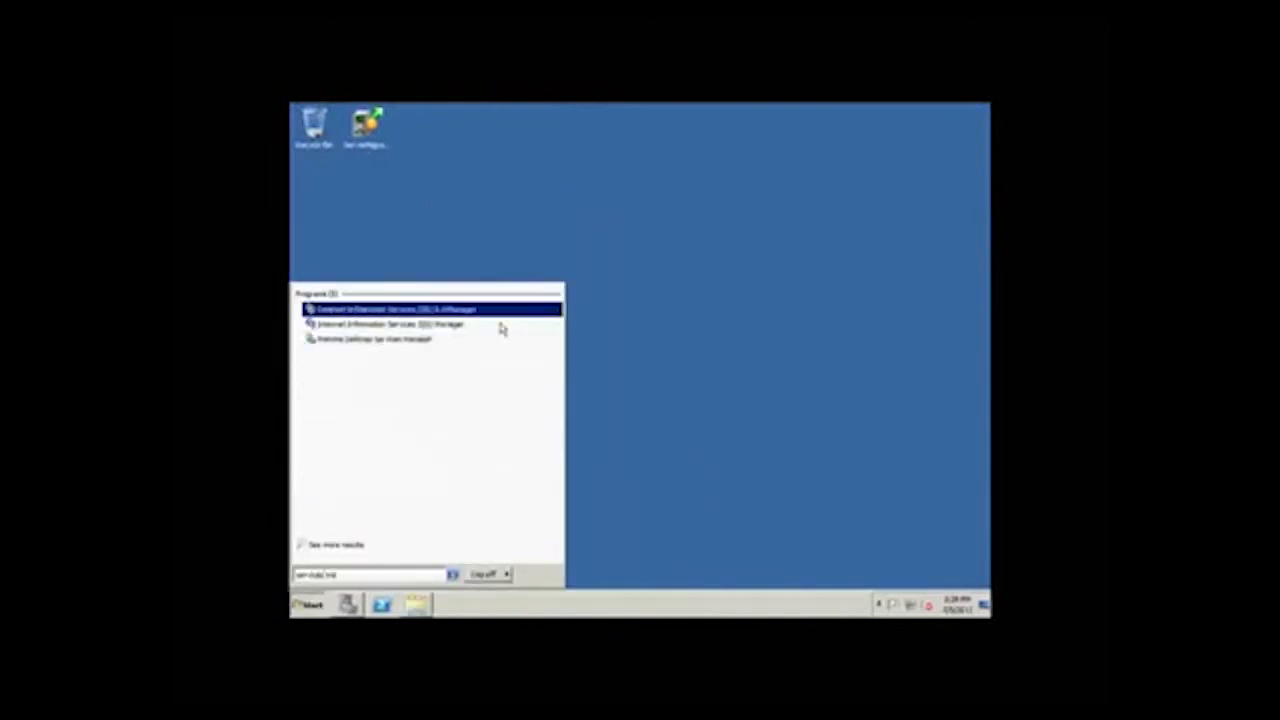
key("Return")
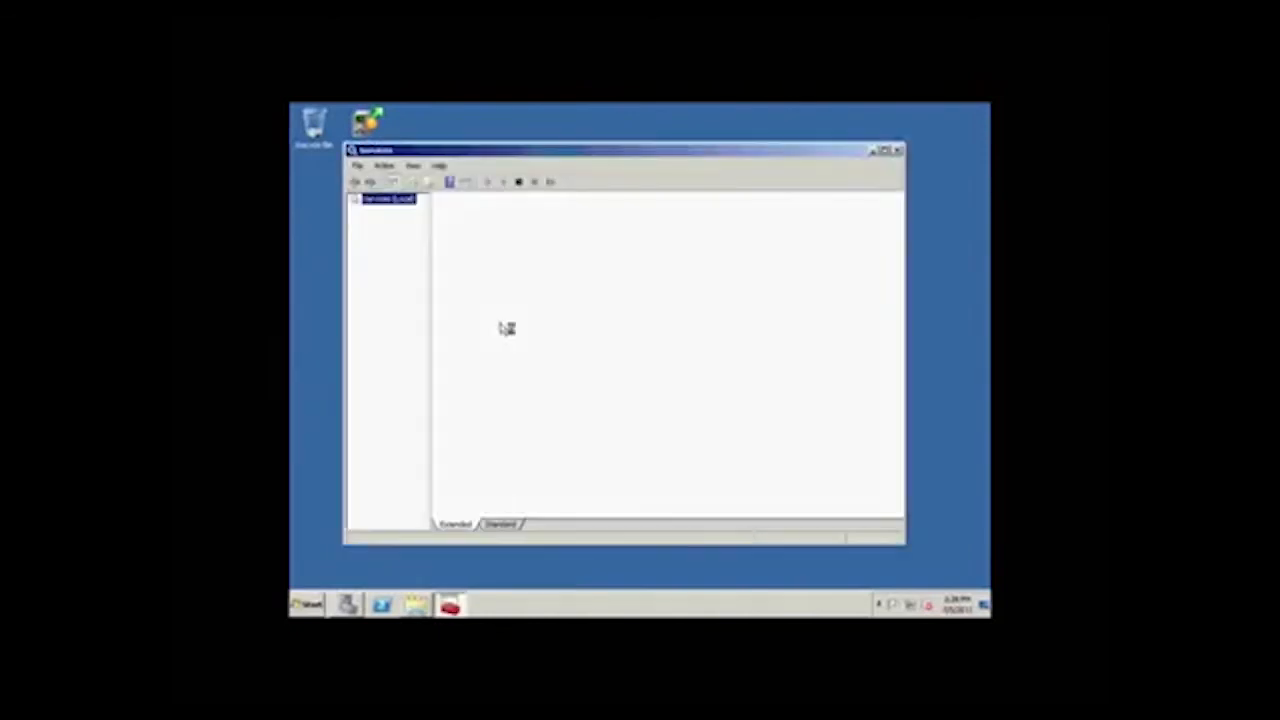
left_click(625, 396)
scroll(625, 398, "down", 6)
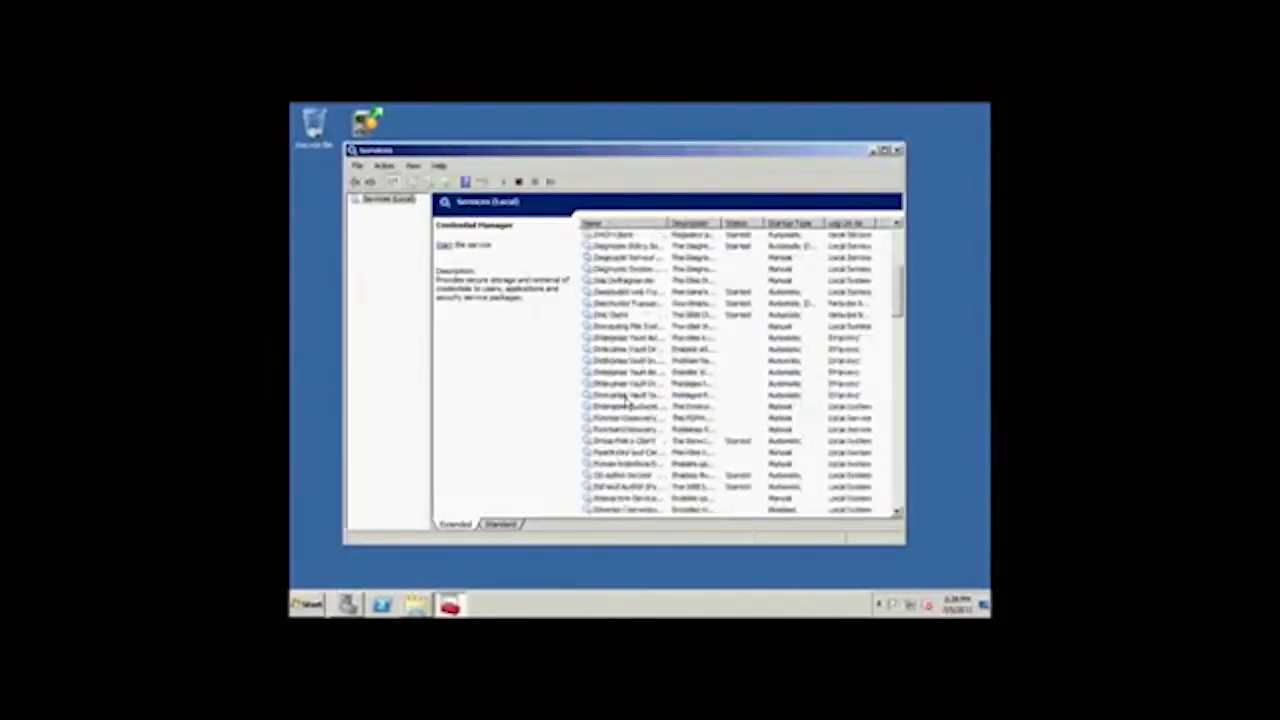
right_click(639, 338)
left_click(655, 349)
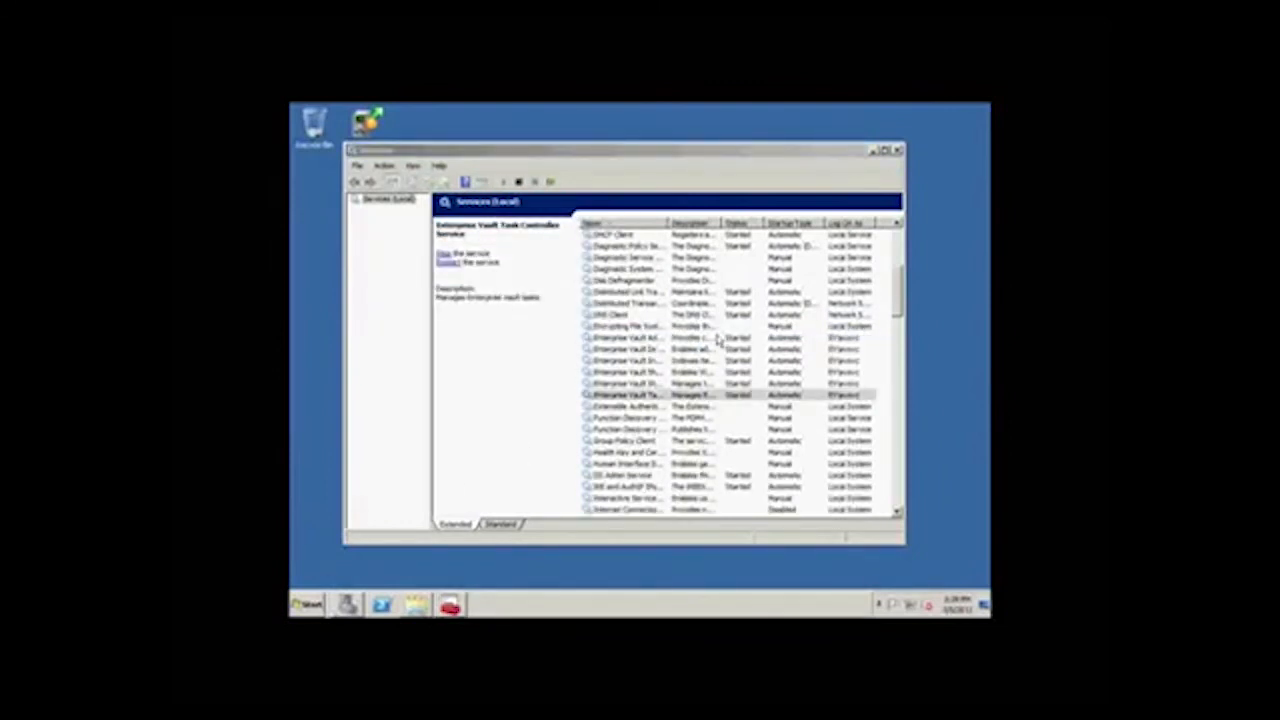
Step: Launch the Enterprise Vault Administration Console and connect it to the Directory Service computer EV1
left_click(309, 605)
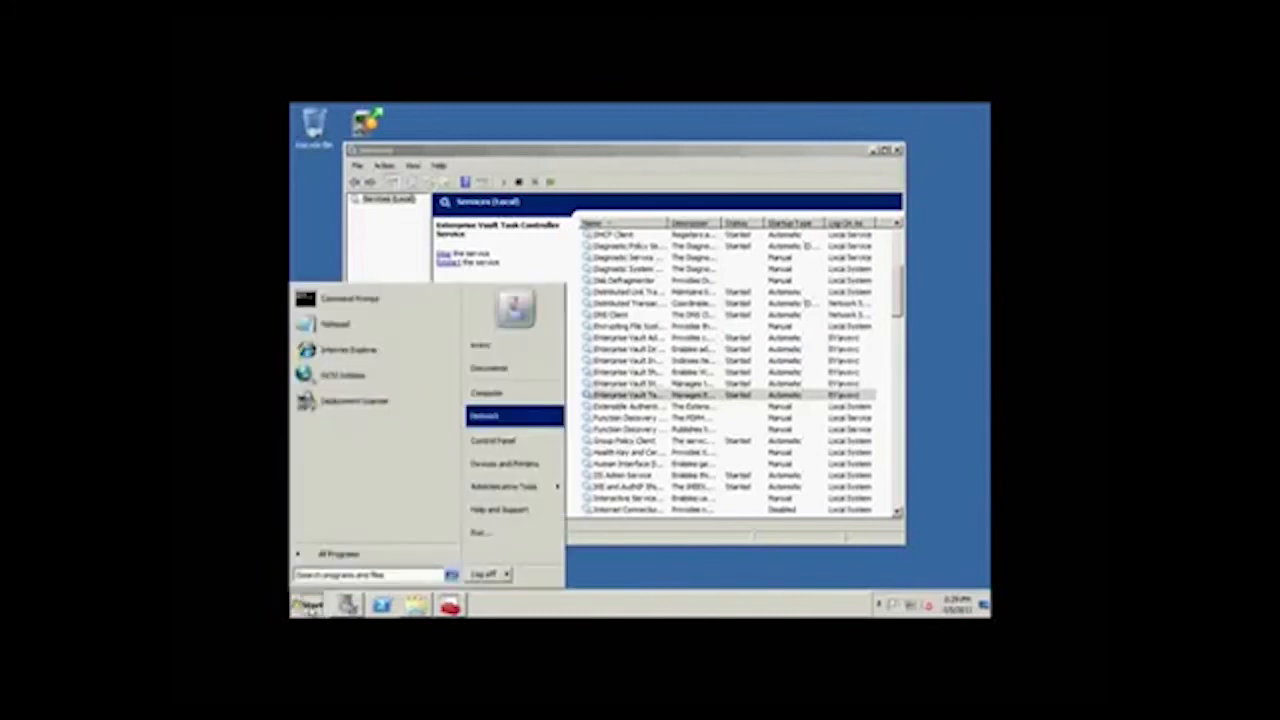
left_click(340, 553)
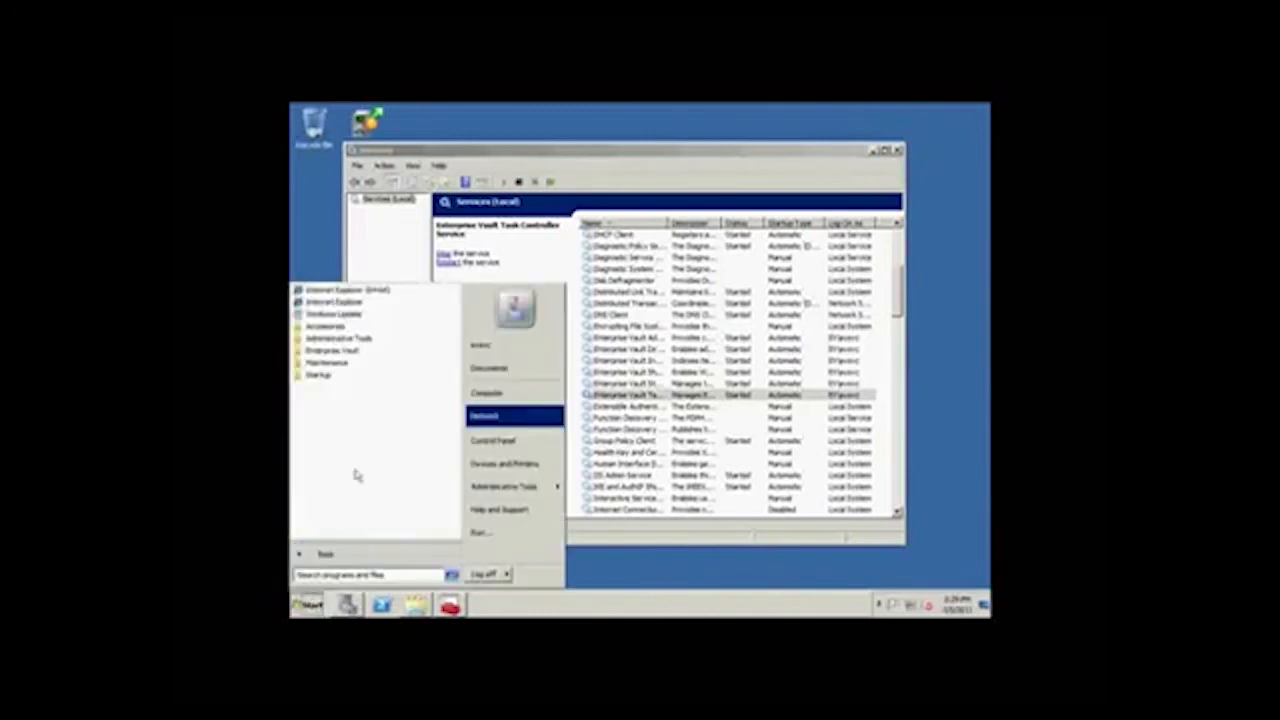
left_click(356, 352)
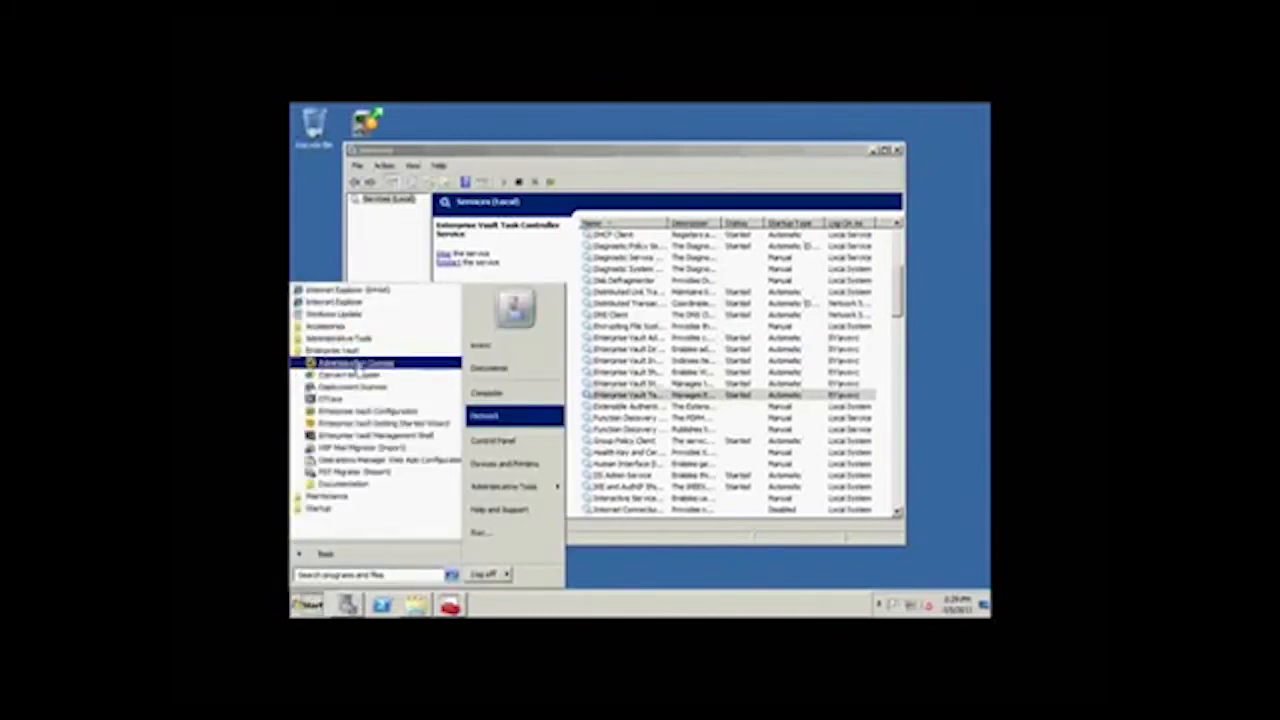
left_click(360, 371)
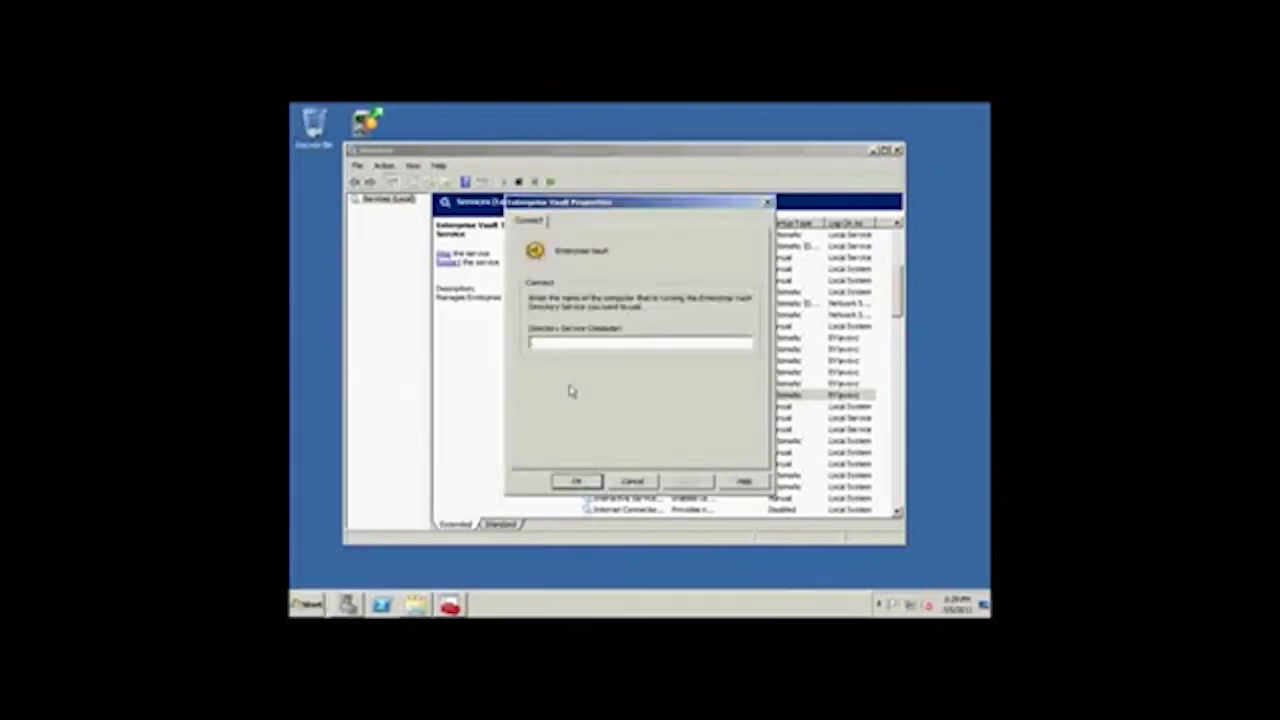
type("EV1")
left_click(576, 483)
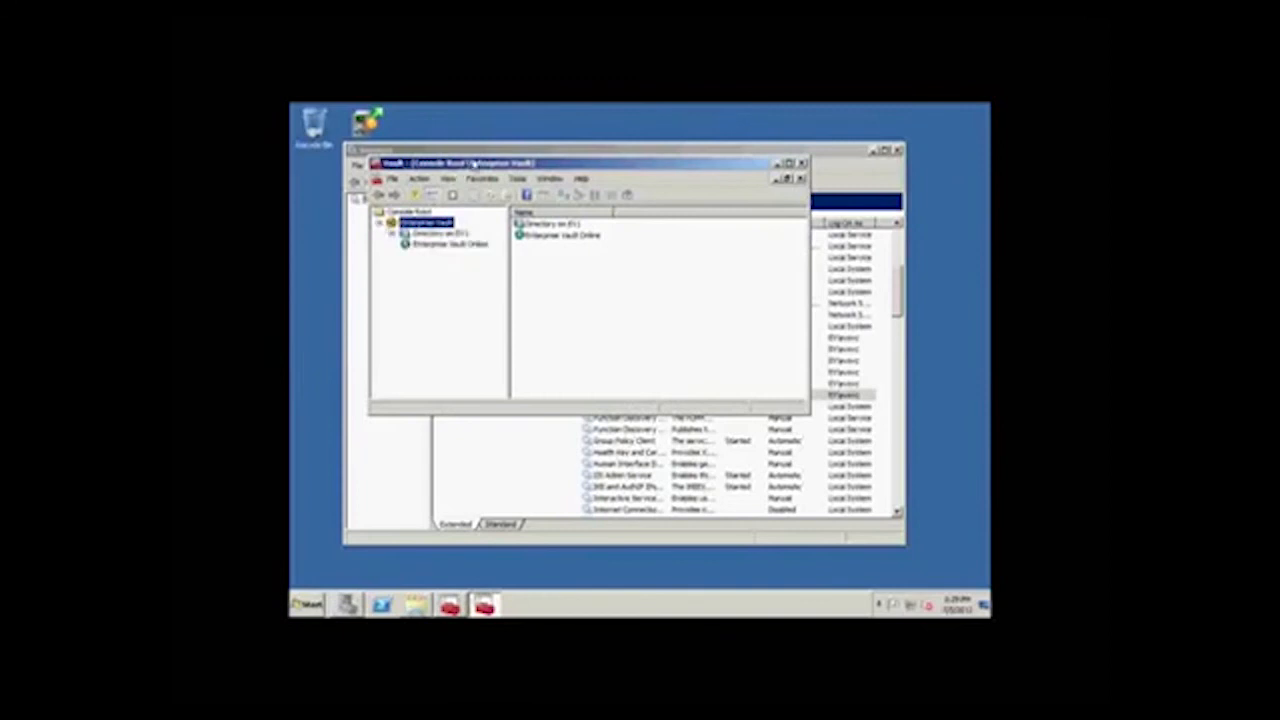
Step: Maximize the console, expand the EV1 directory down to the migrated Enterprise Vault server and show its tasks
double_click(472, 162)
left_click(310, 178)
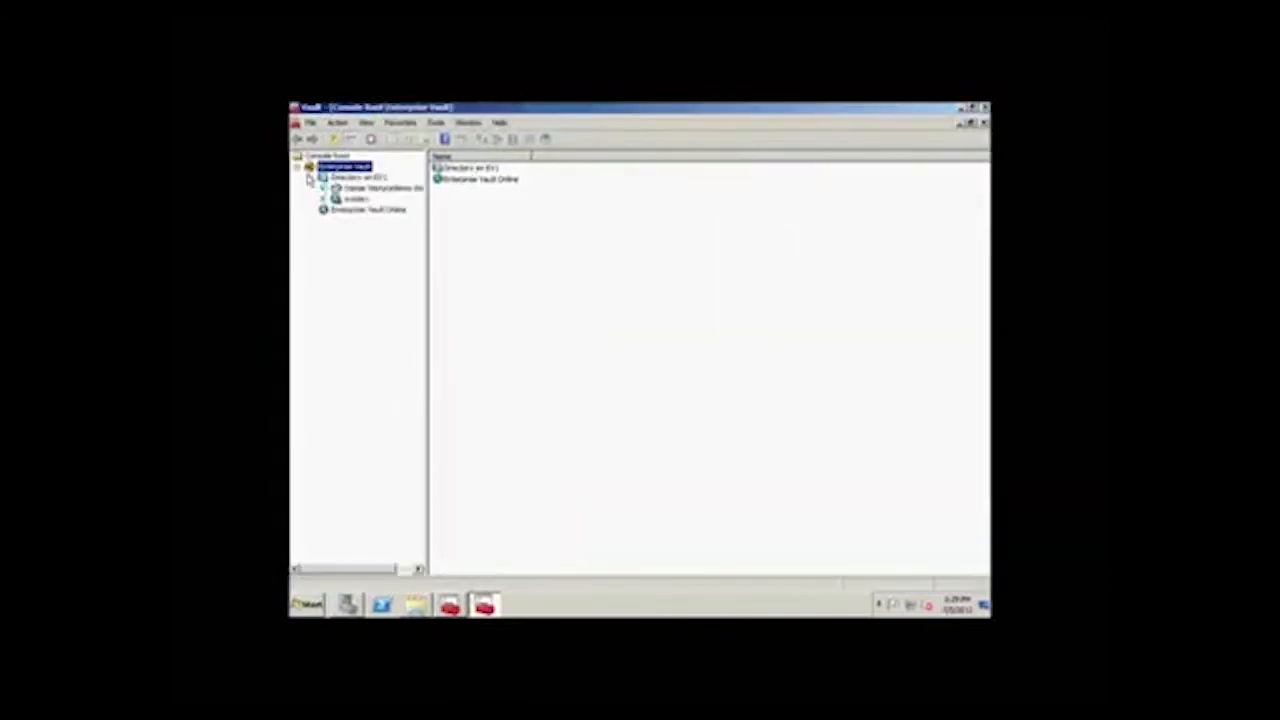
left_click(328, 199)
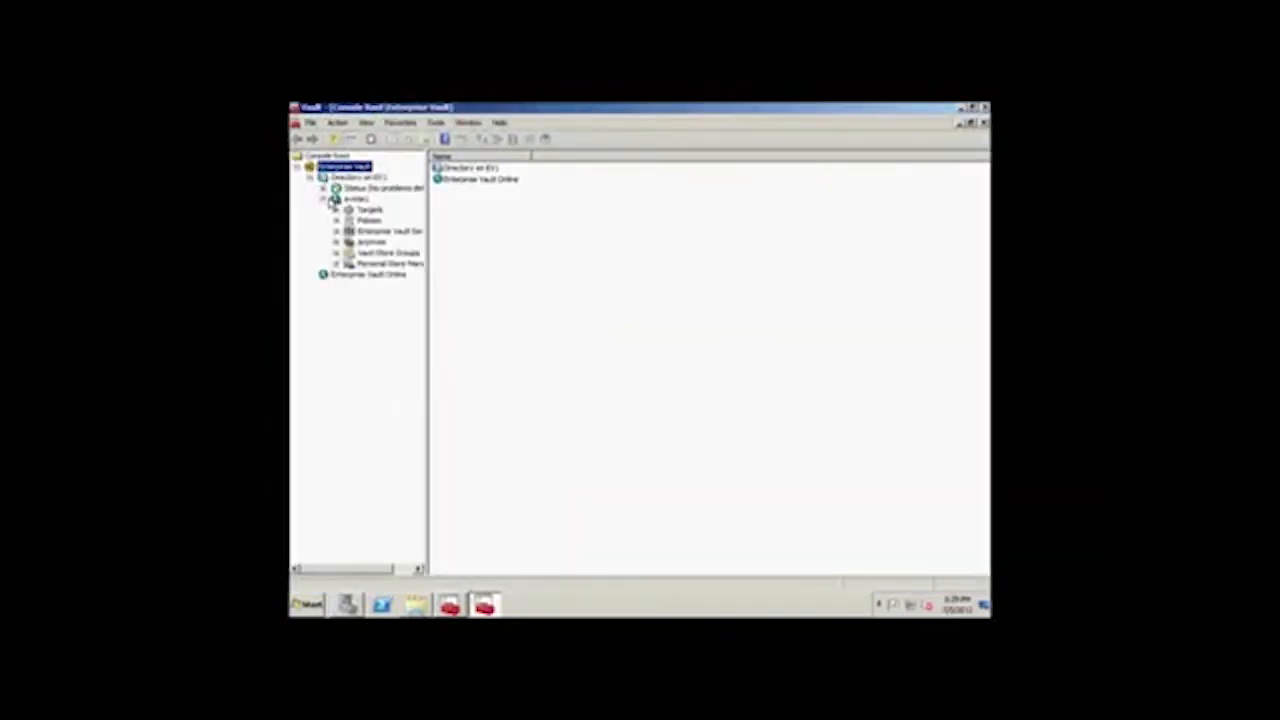
left_click(336, 231)
left_click(349, 242)
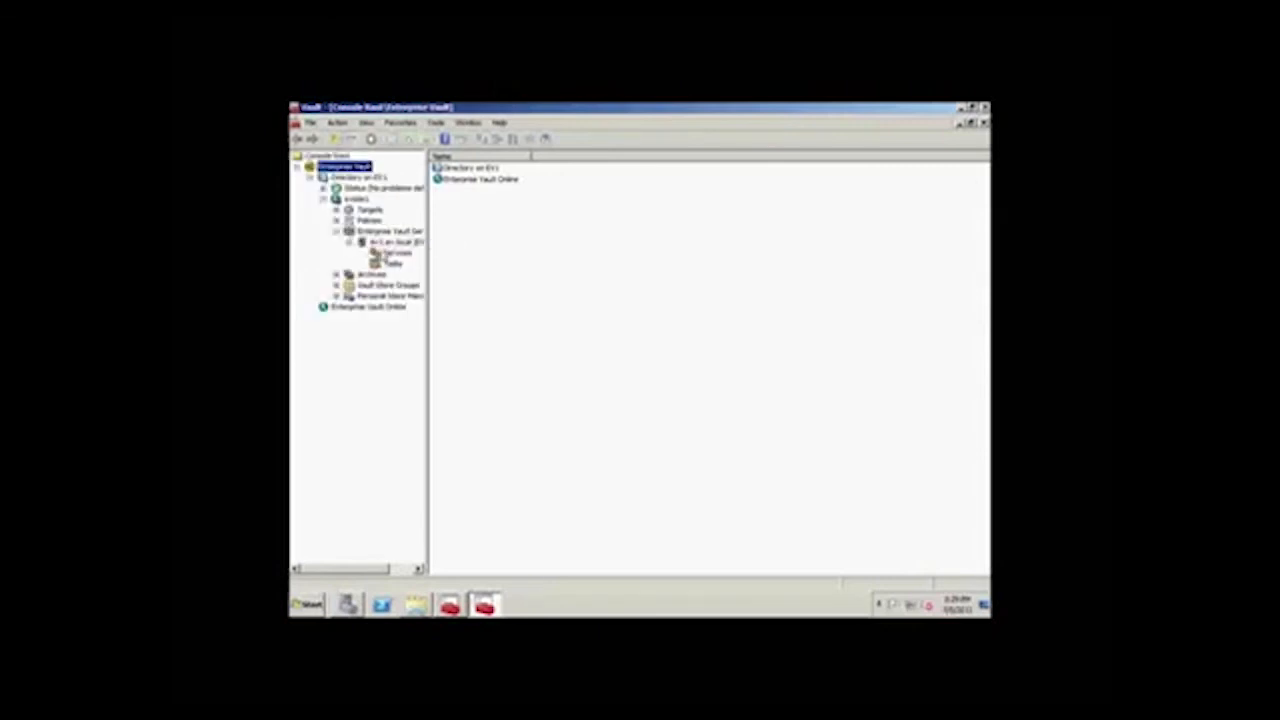
left_click(391, 263)
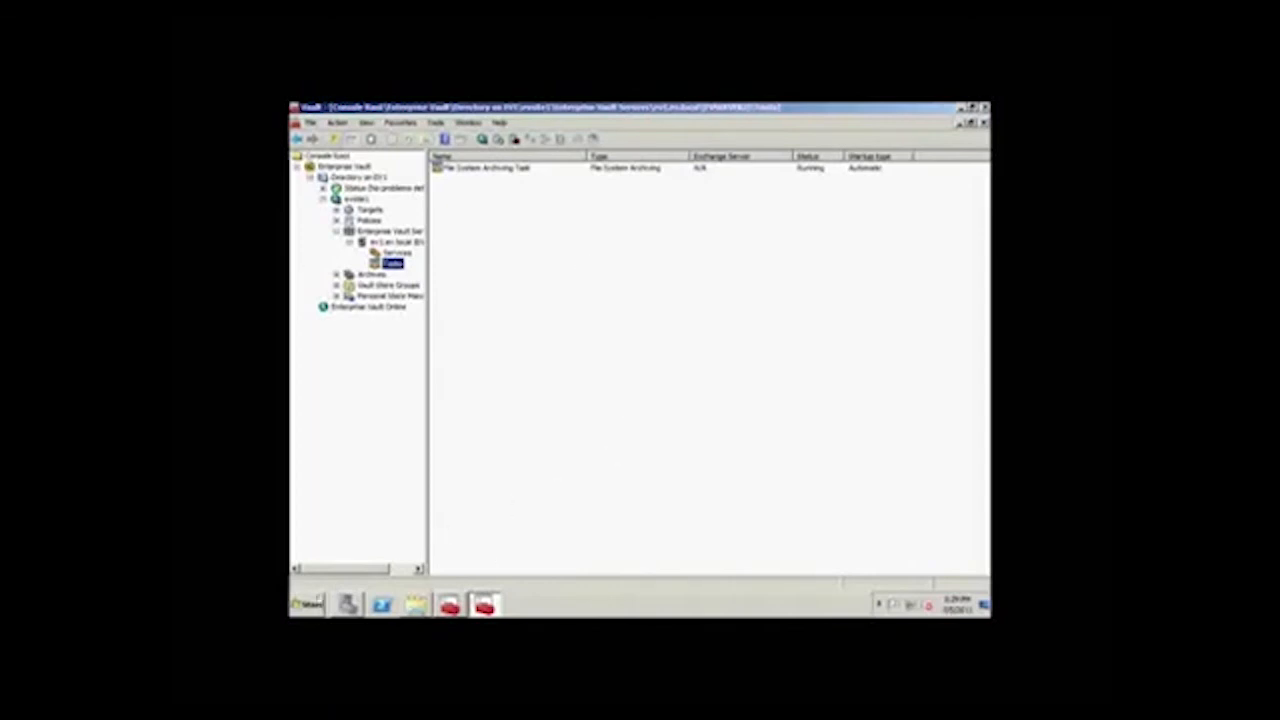
Step: Launch Internet Explorer and open the Archive Explorer page at ev1/enterprisevault/archiveexplorer.asp
left_click(307, 604)
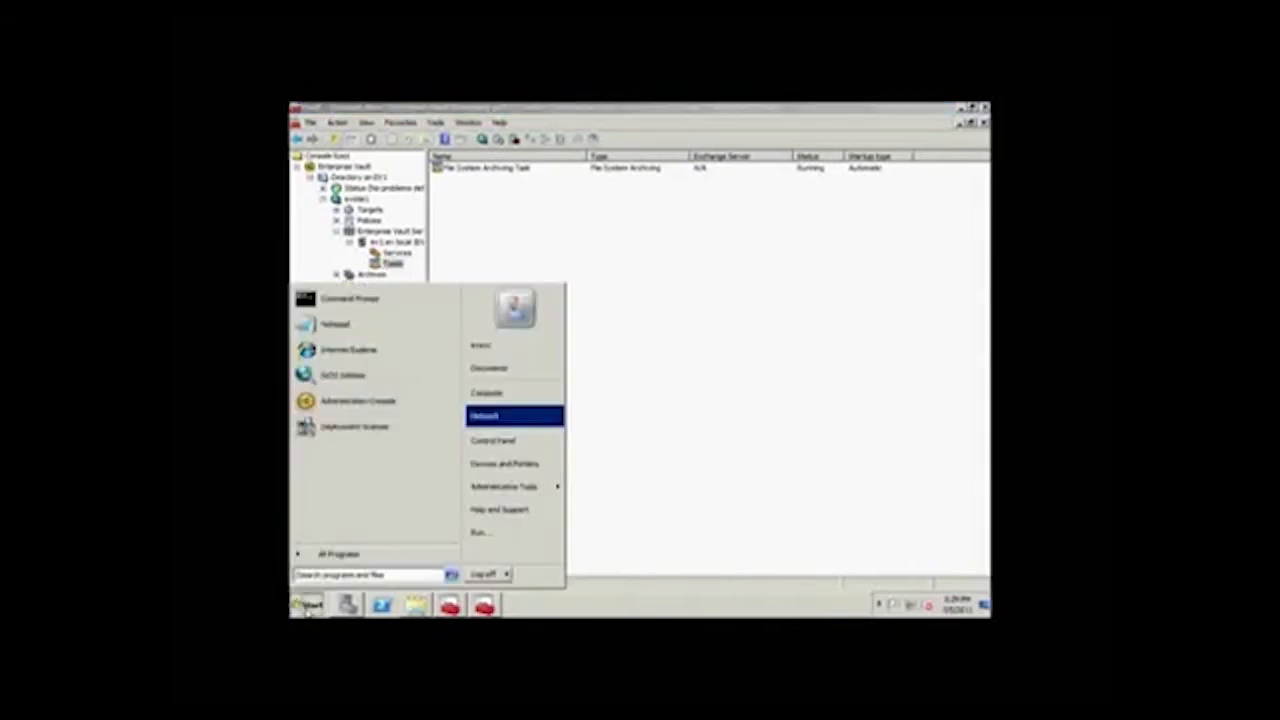
left_click(391, 352)
left_click(521, 125)
type("e")
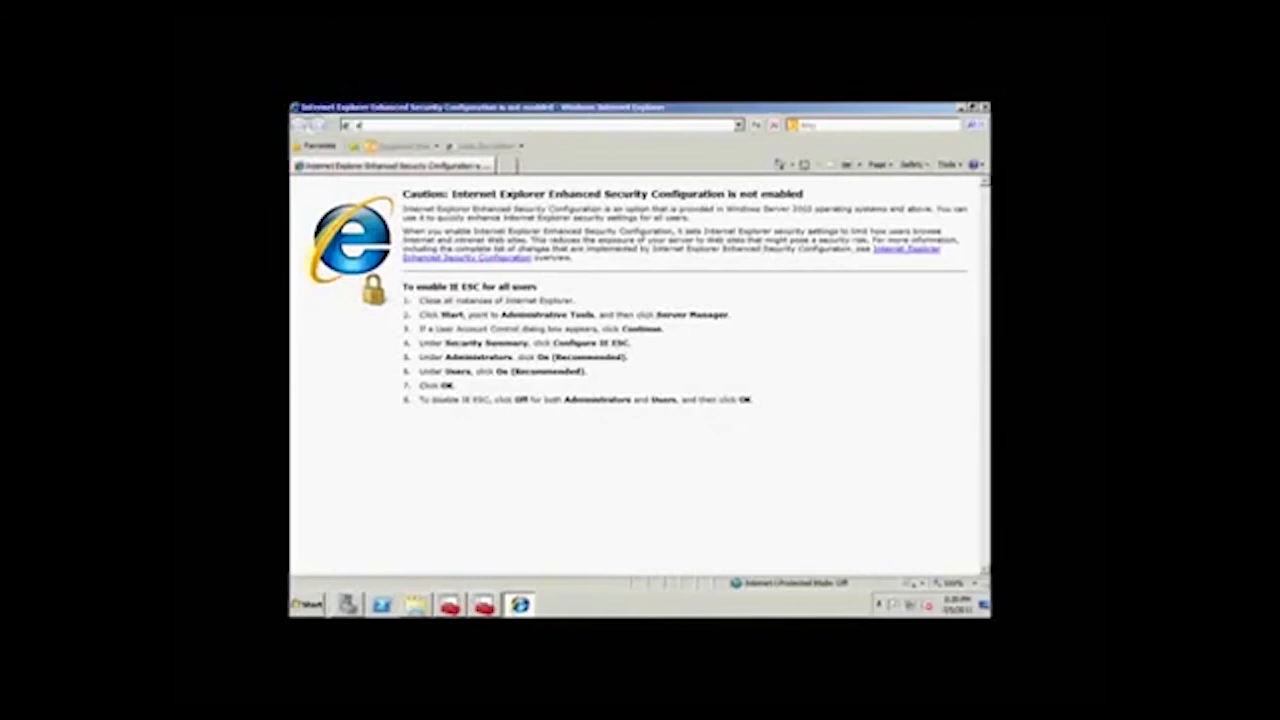
type("x1")
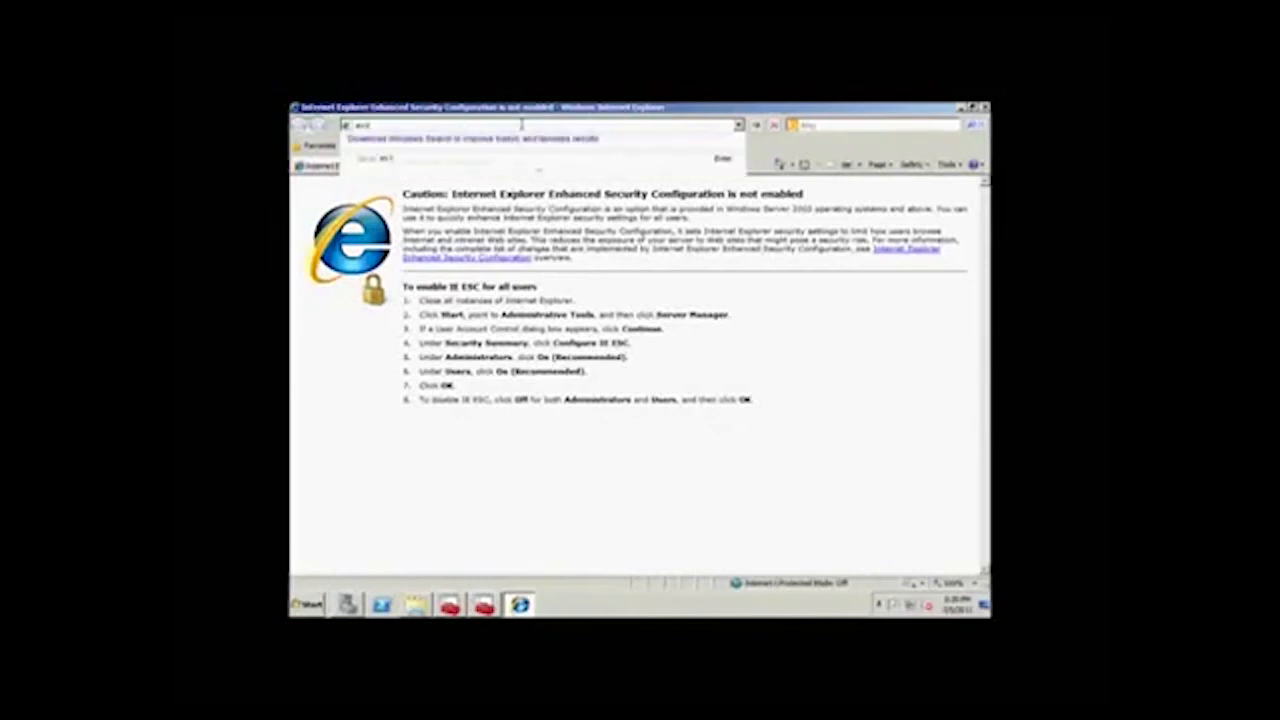
type("/enterprisevault/")
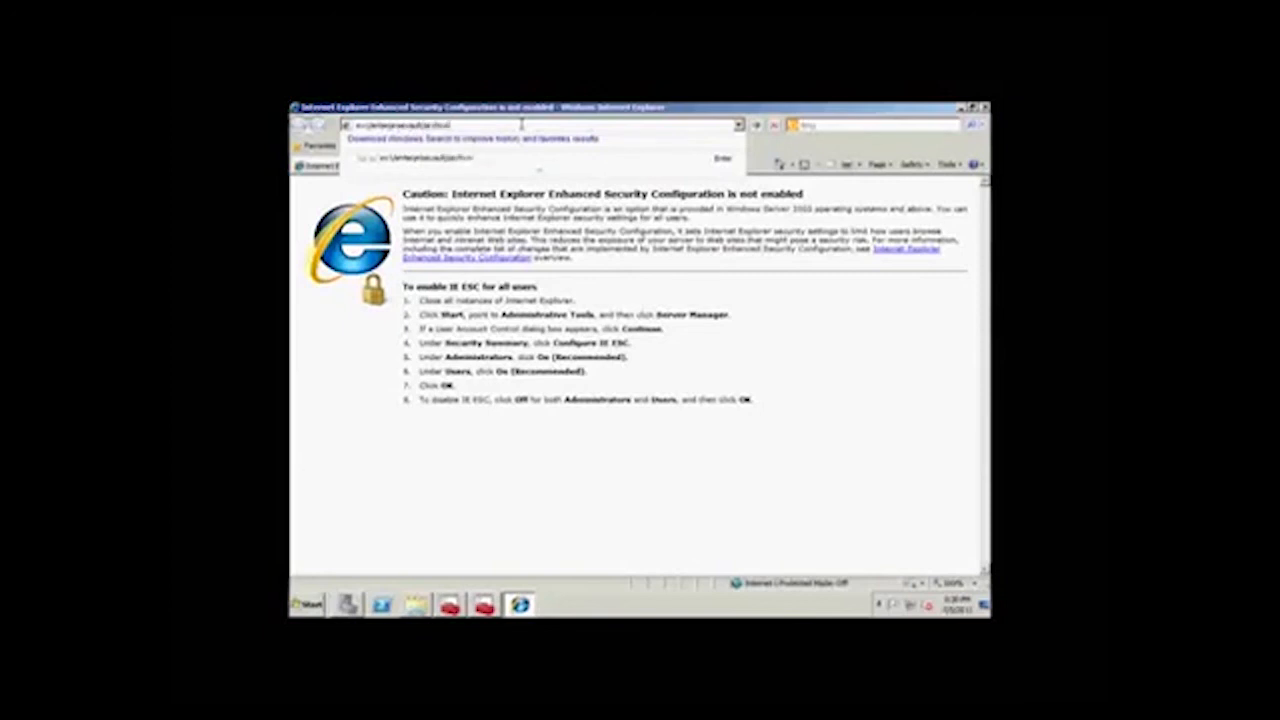
type("archiveexplorer.asp")
key("Return")
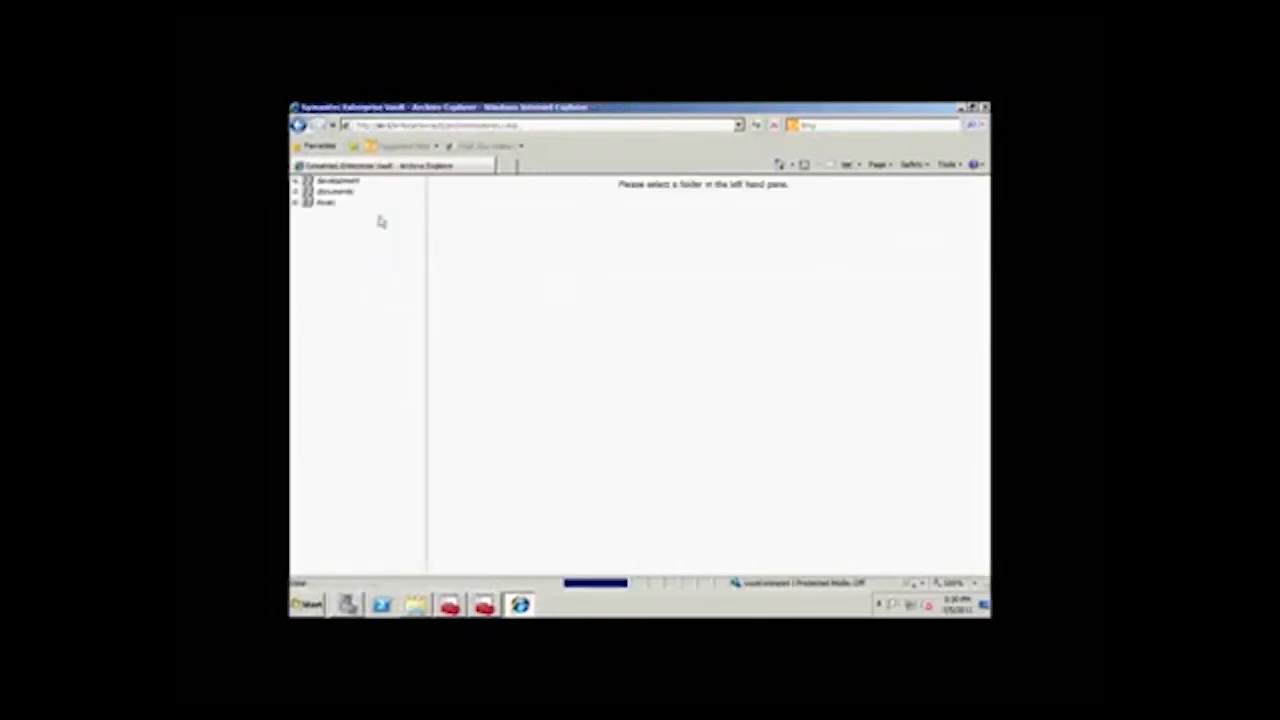
Step: Expand the development and documents archives, list the Crossfire folder, retrieve its first archived document and cancel the file download
left_click(295, 181)
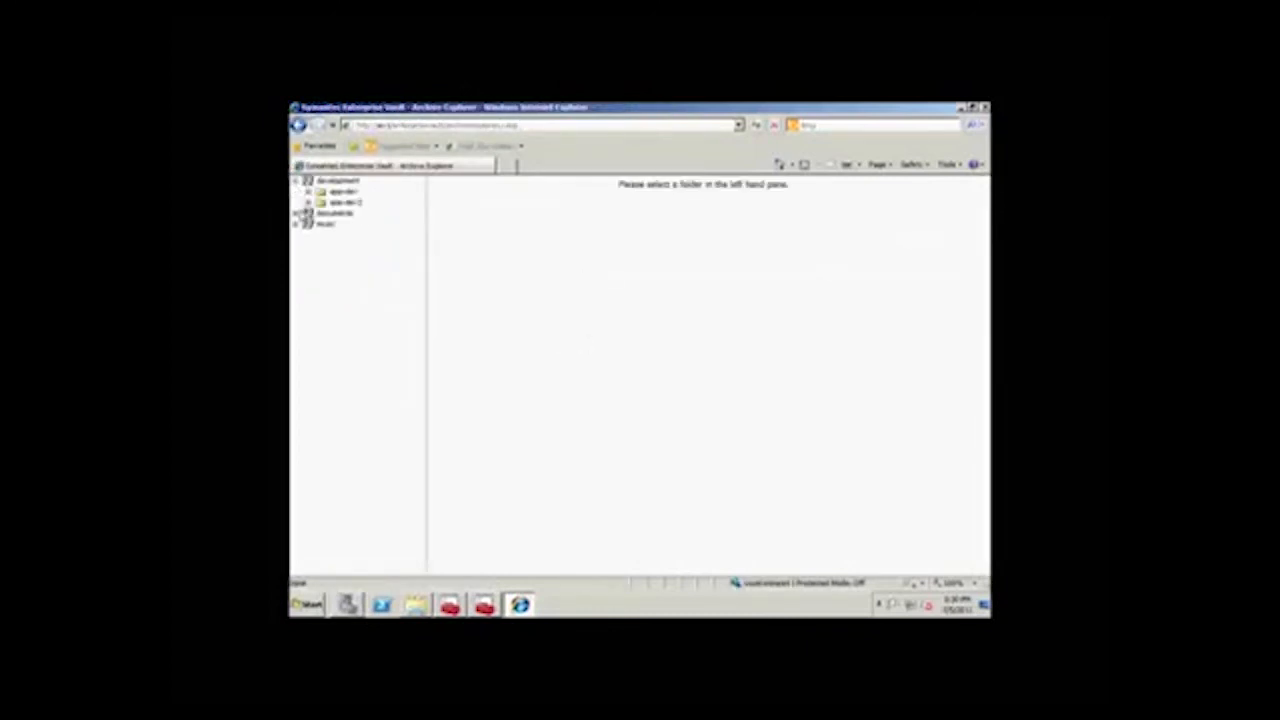
left_click(297, 213)
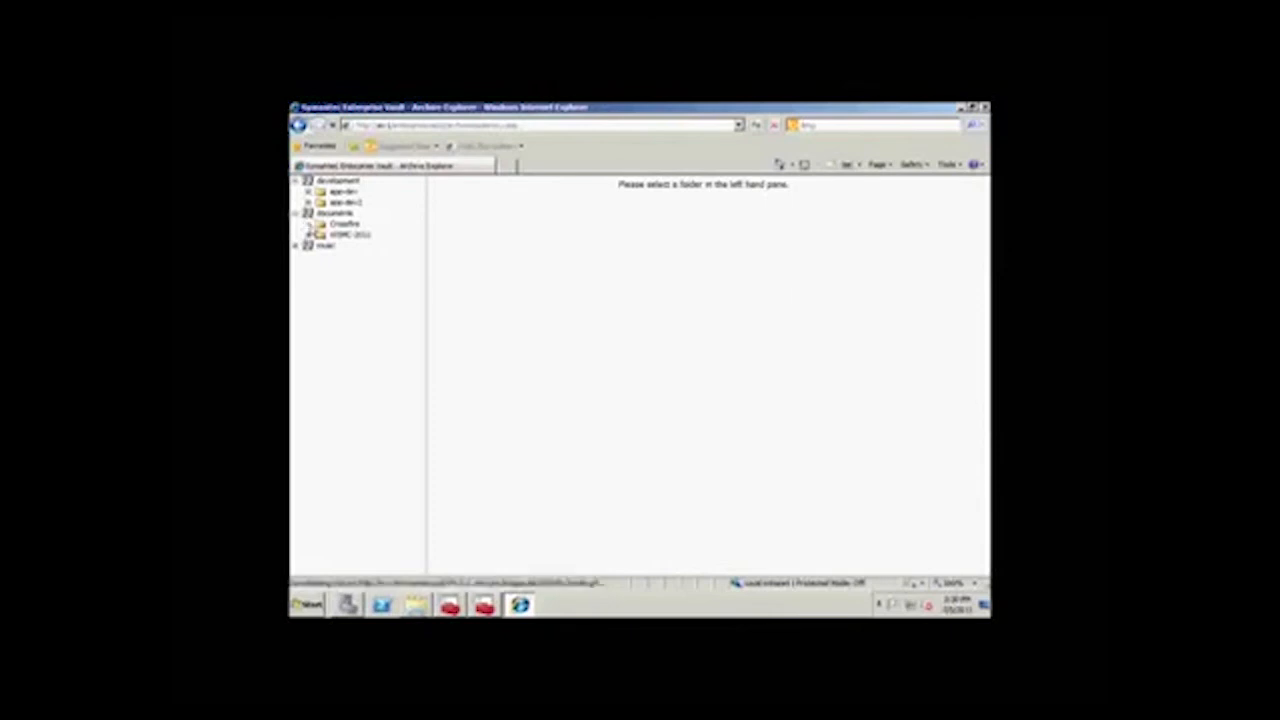
left_click(344, 224)
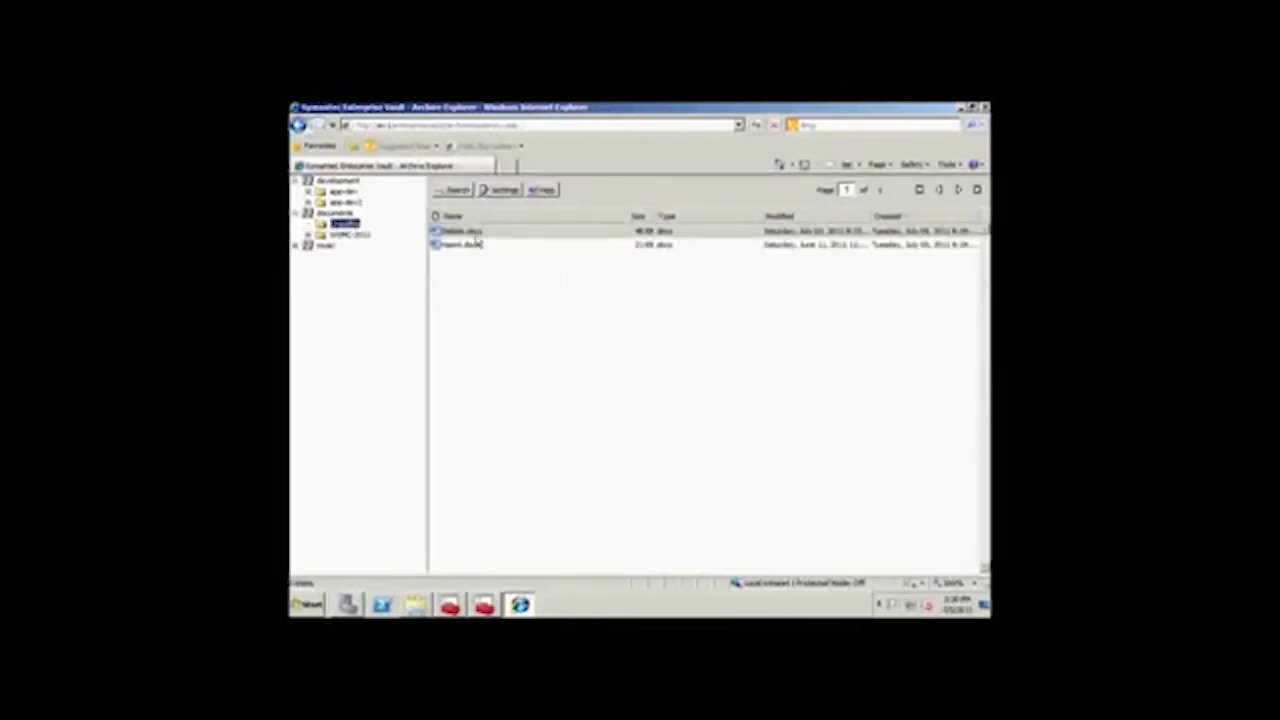
double_click(475, 232)
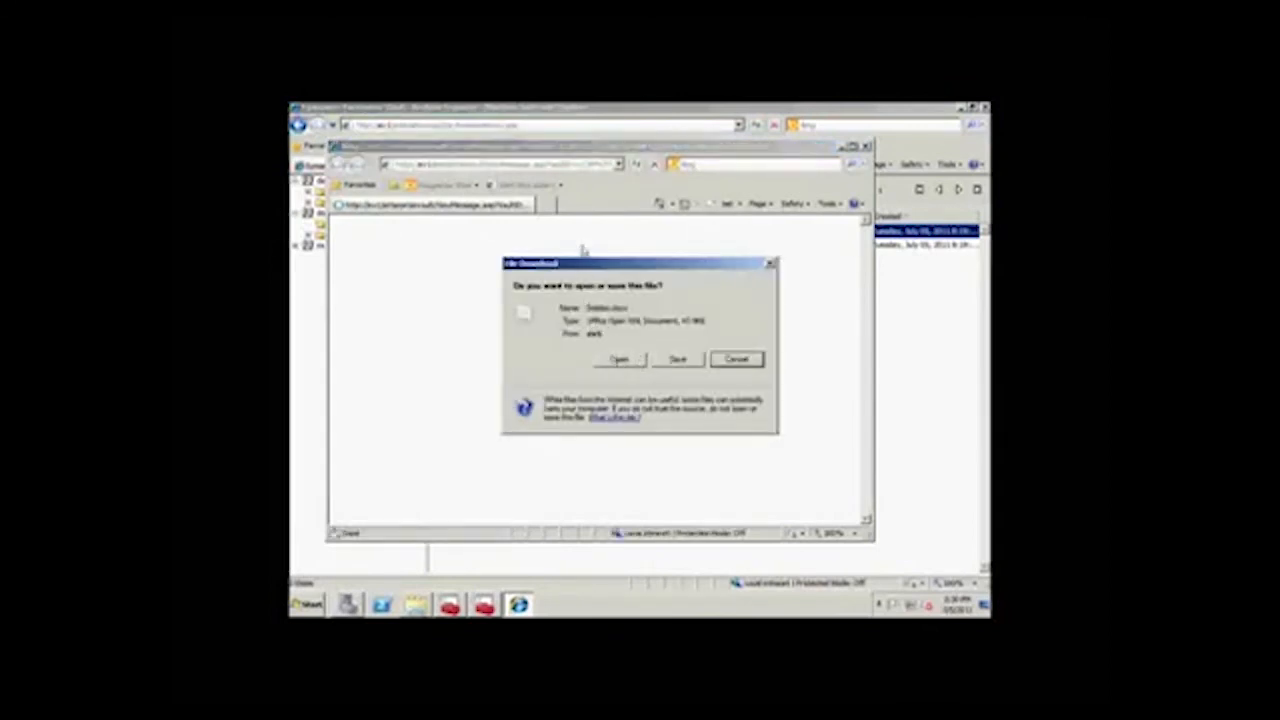
left_click(737, 359)
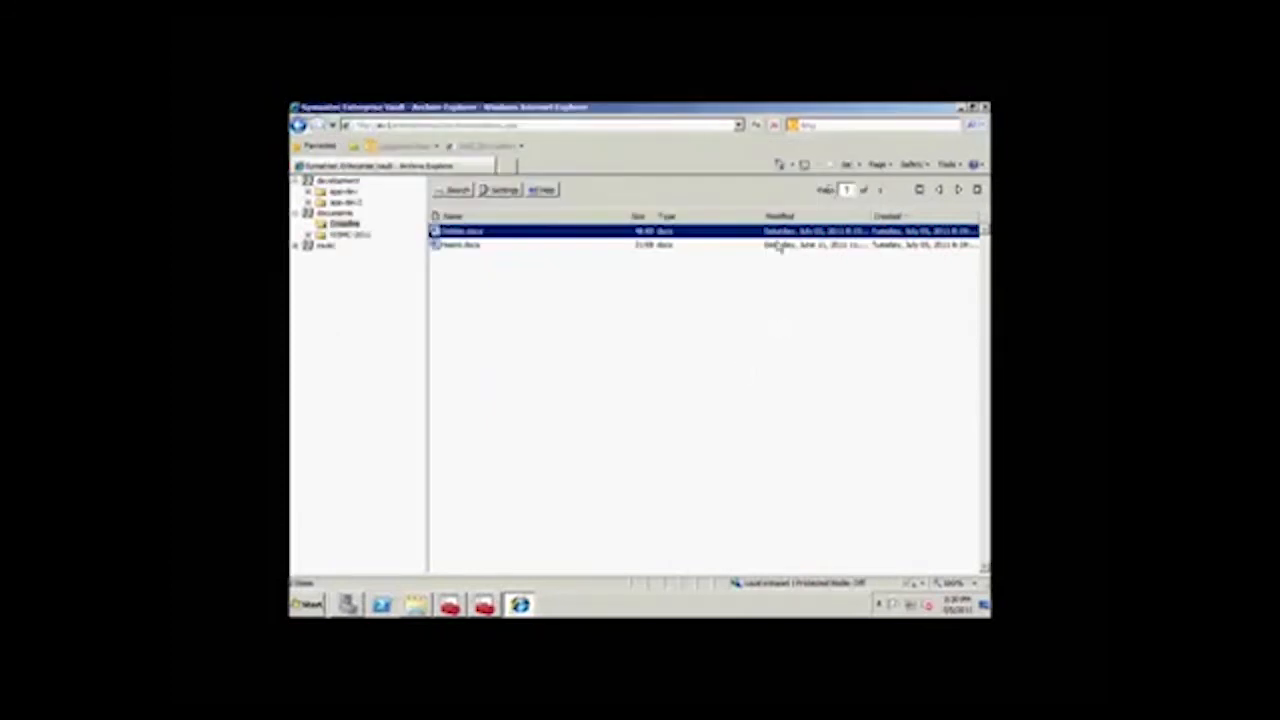
Step: Load the Enterprise Vault home page in a new browser tab by removing archiveexplorer.asp from the Archive Explorer address
left_click(508, 166)
type("c")
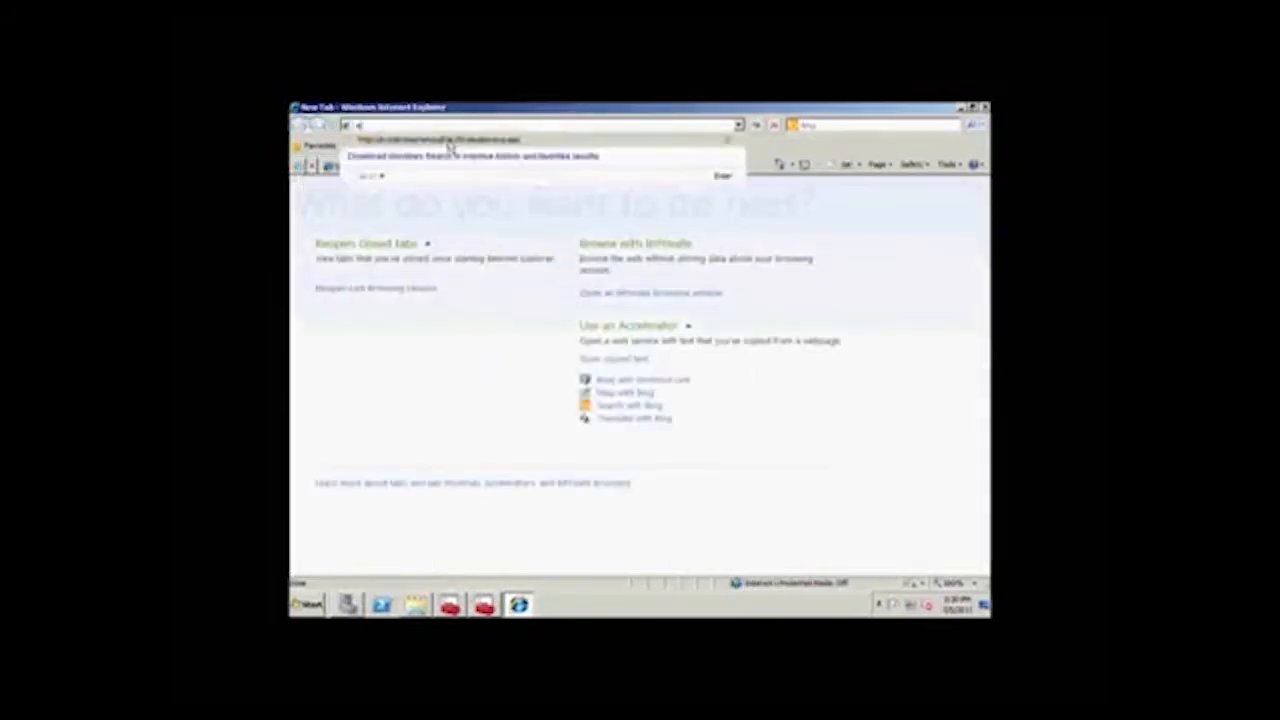
left_click(449, 143)
left_click(448, 125)
left_click(448, 125)
left_click_drag(448, 125, 552, 131)
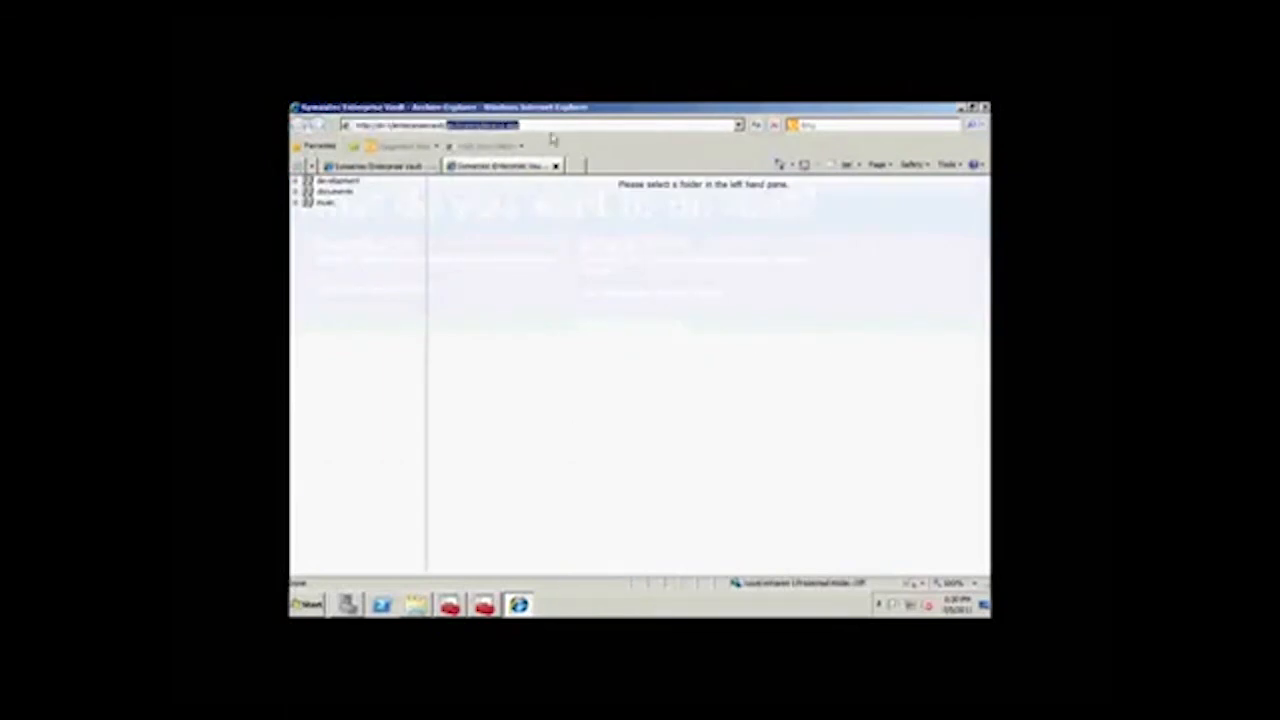
key("Return")
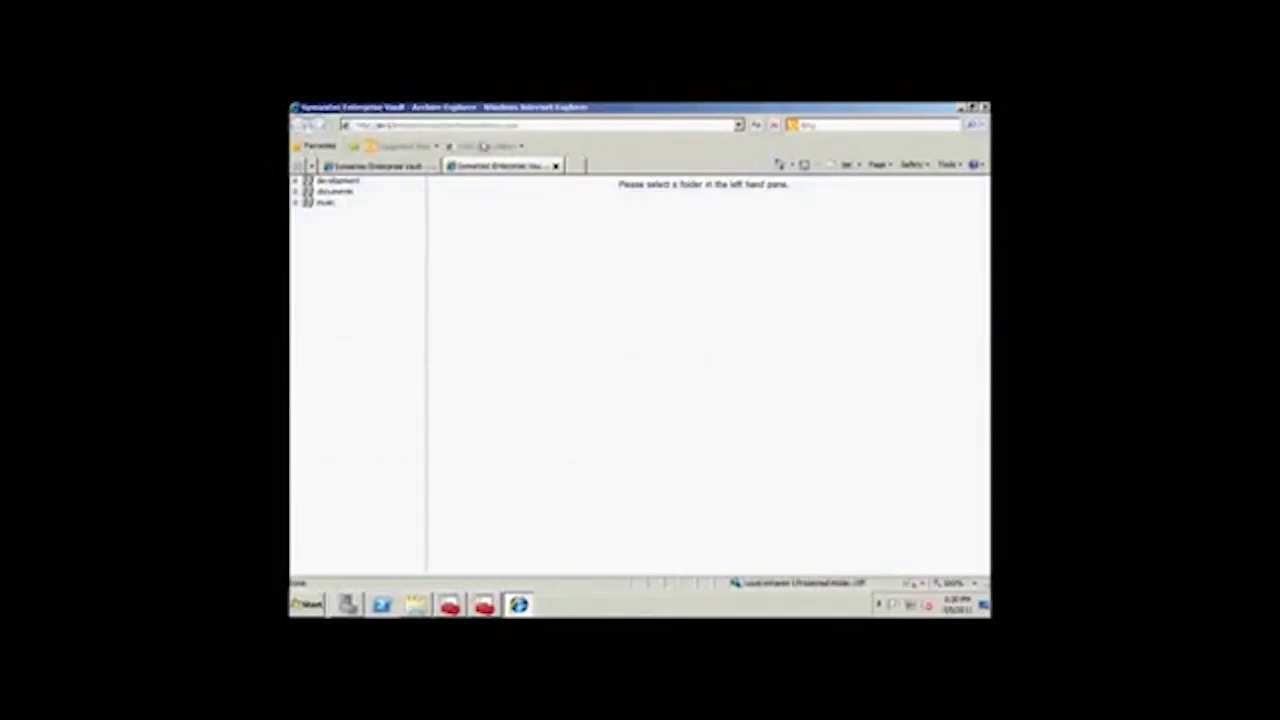
left_click(451, 128)
left_click_drag(448, 127, 564, 124)
key("BackSpace")
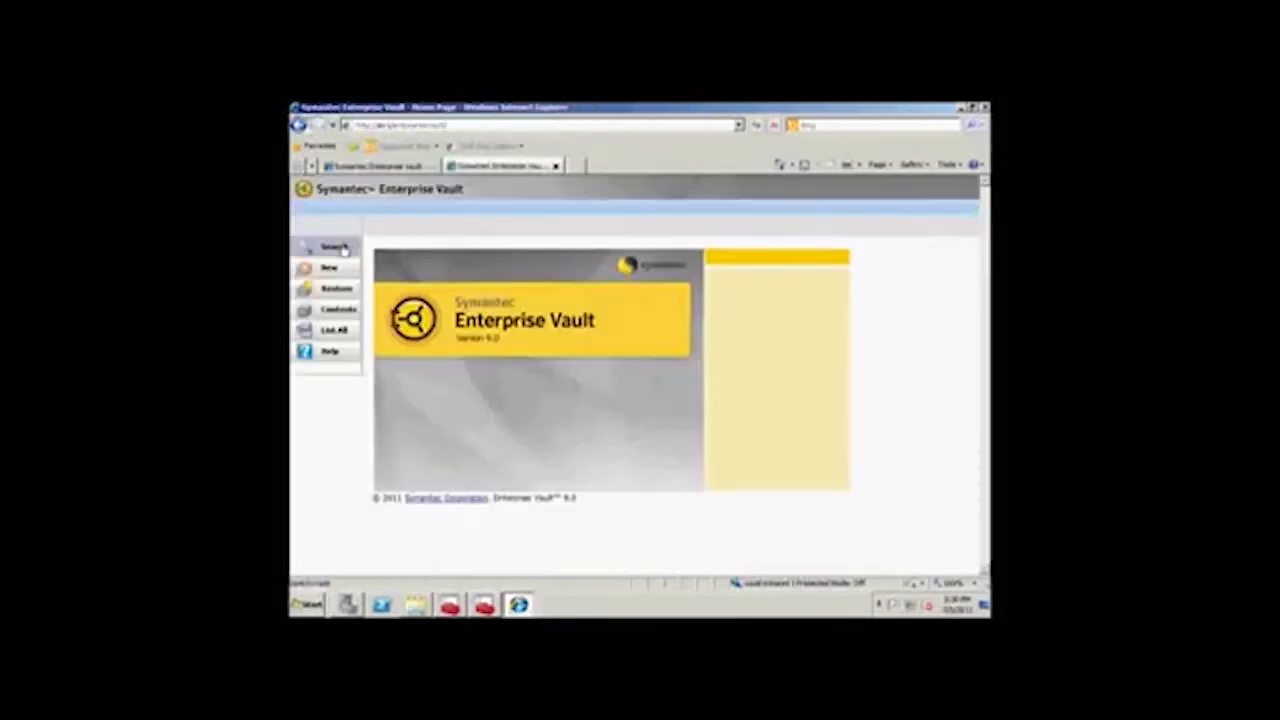
Step: Search the documents vault without any filter criteria and look through the search results
left_click(334, 246)
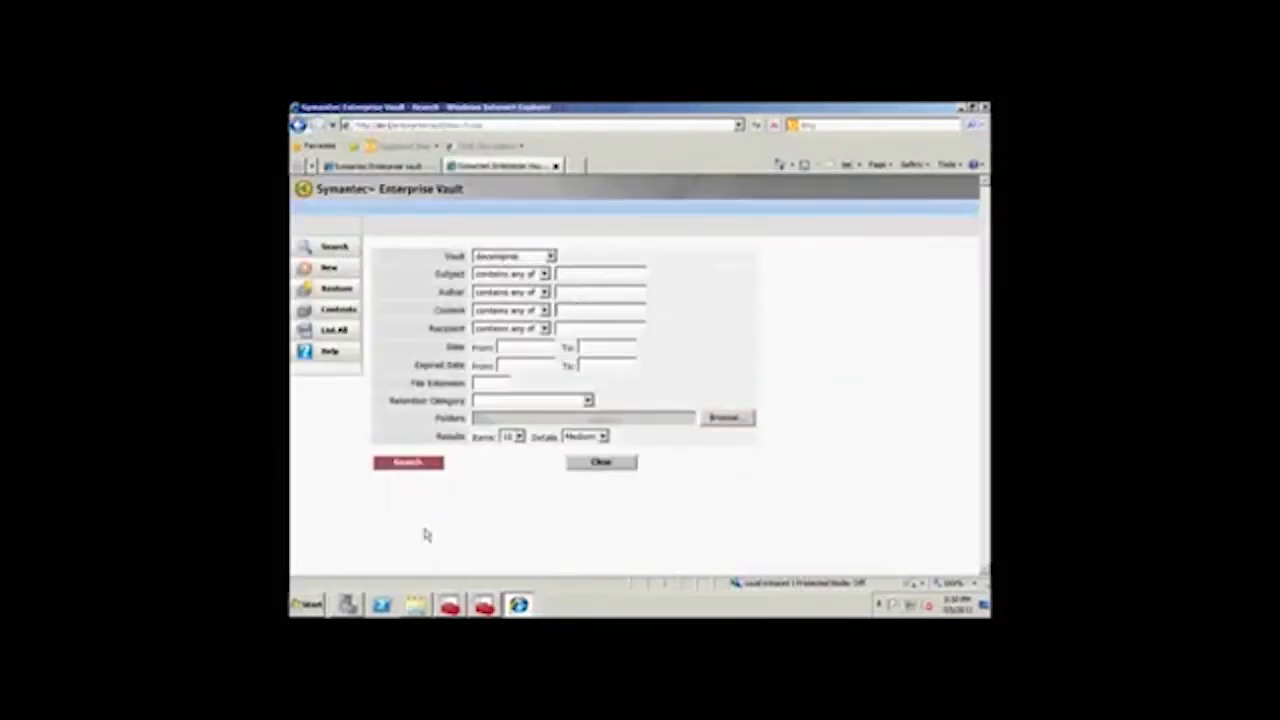
left_click(409, 463)
scroll(562, 326, "down", 3)
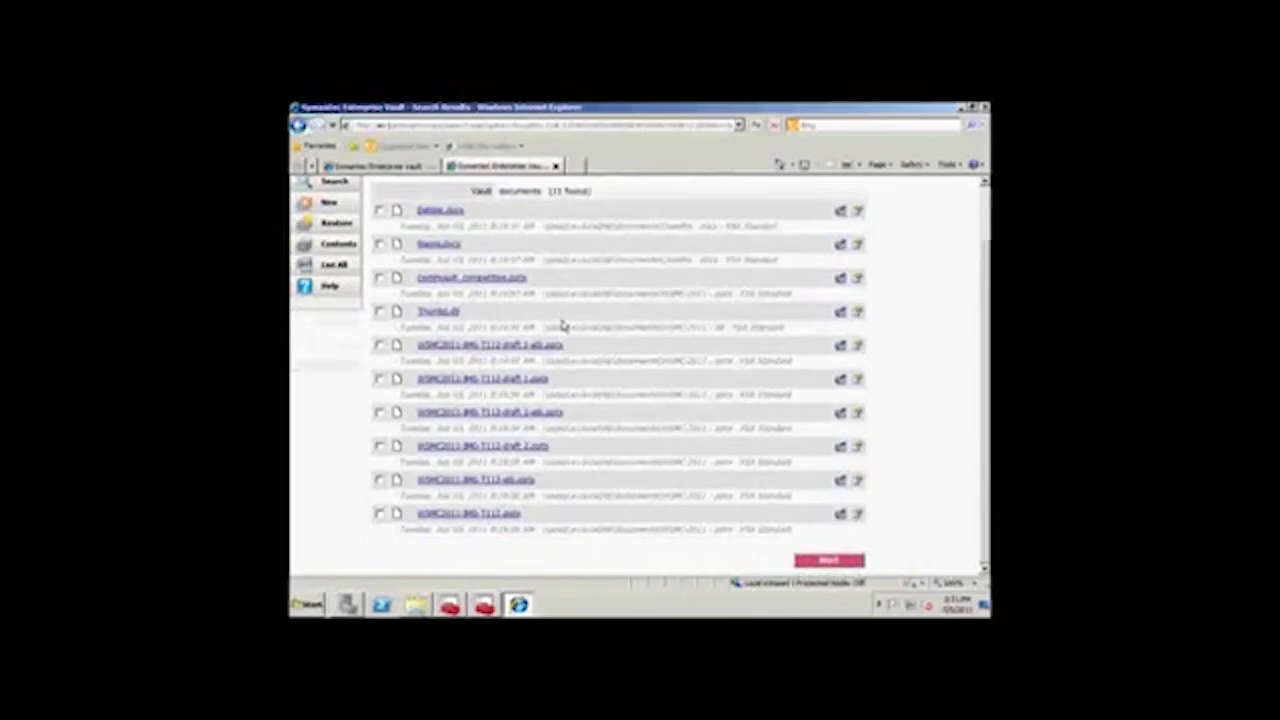
scroll(562, 326, "up", 3)
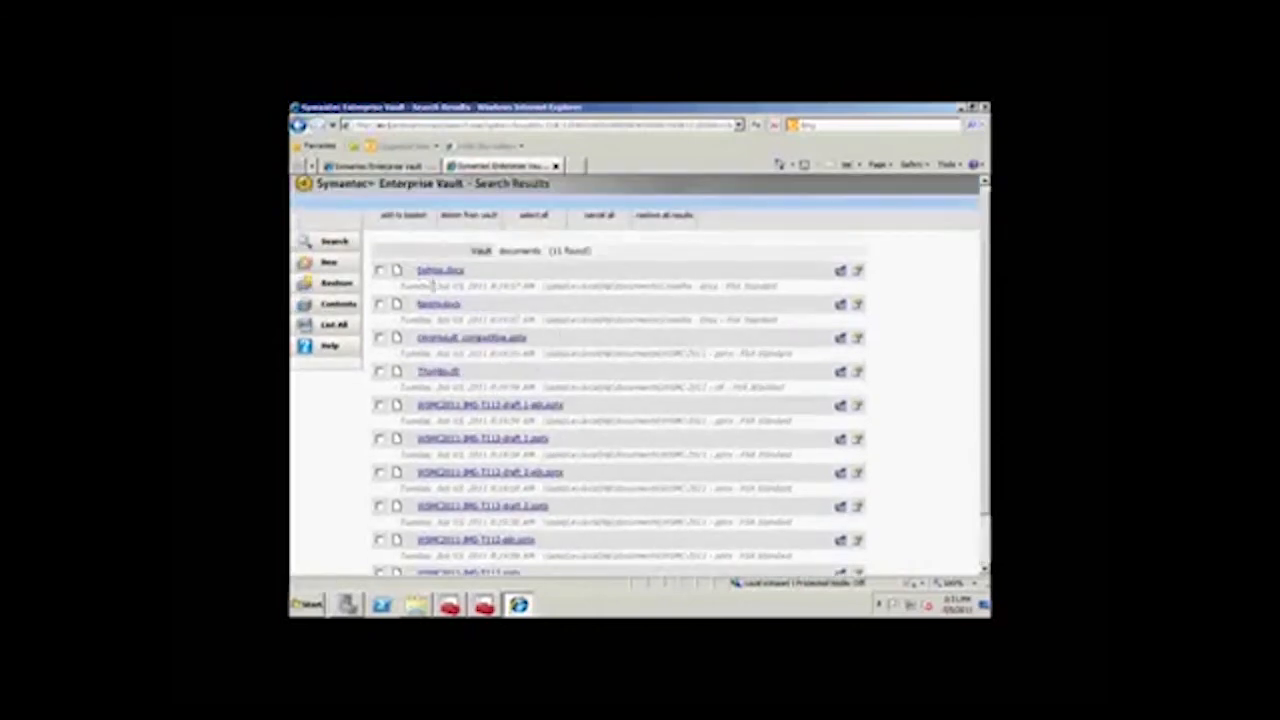
Step: Preview the second document in the search results, read through its content and request the whole item
left_click(436, 305)
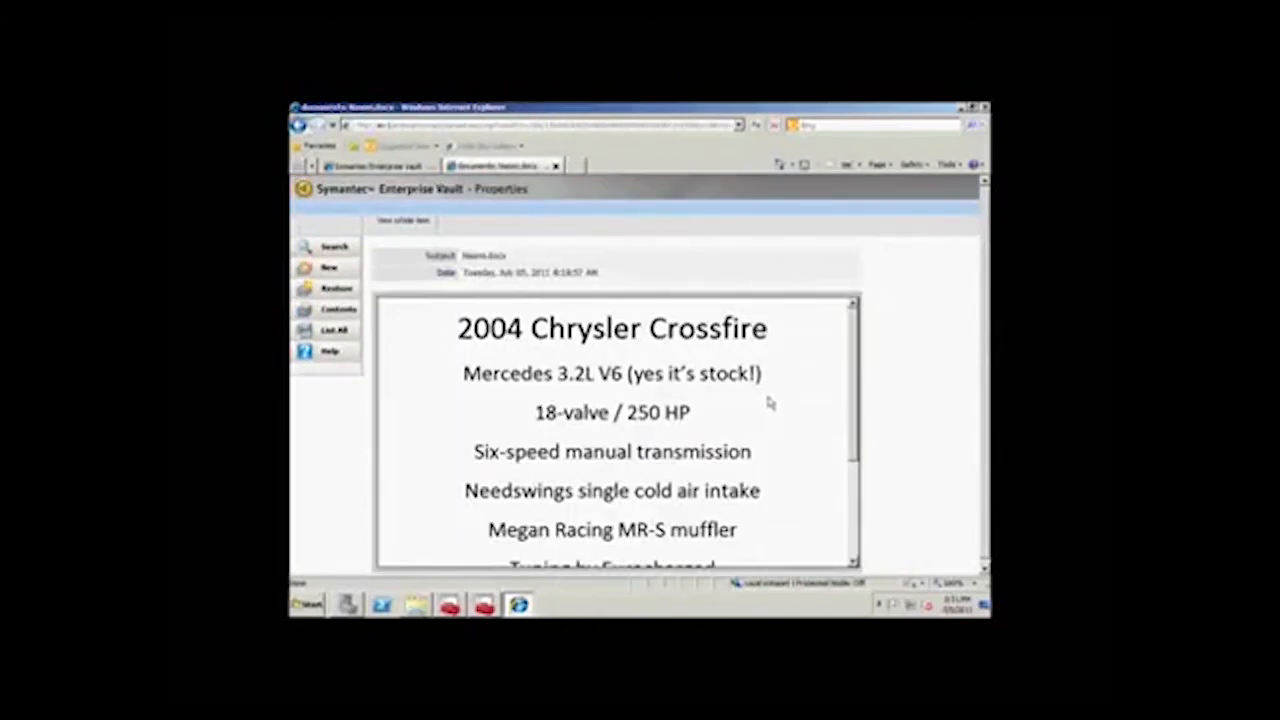
scroll(766, 391, "down", 3)
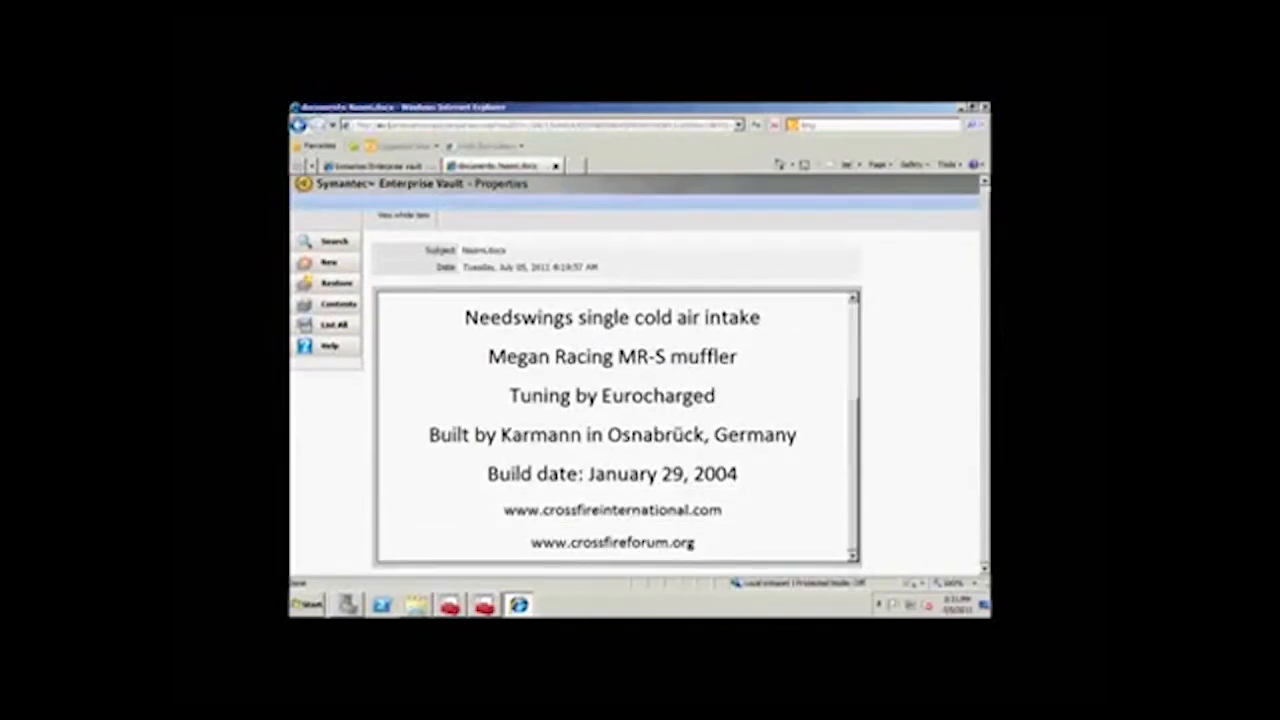
scroll(766, 391, "up", 1)
left_click(410, 217)
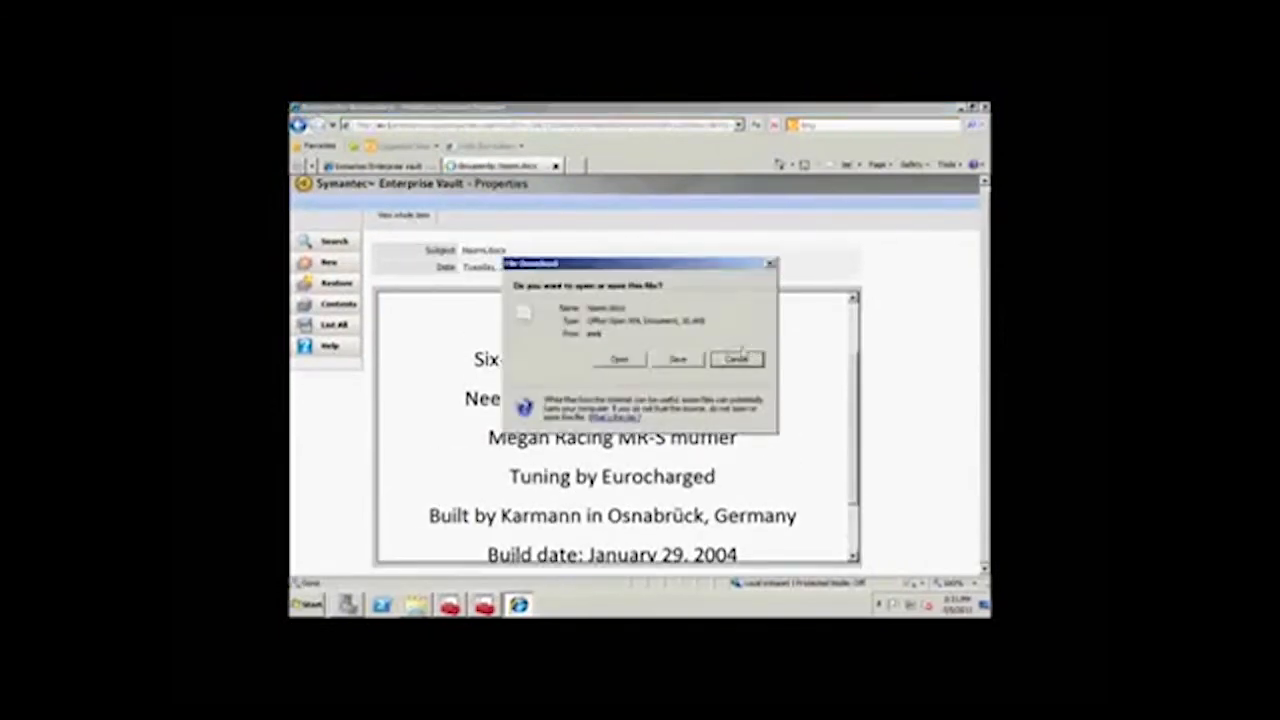
left_click(620, 360)
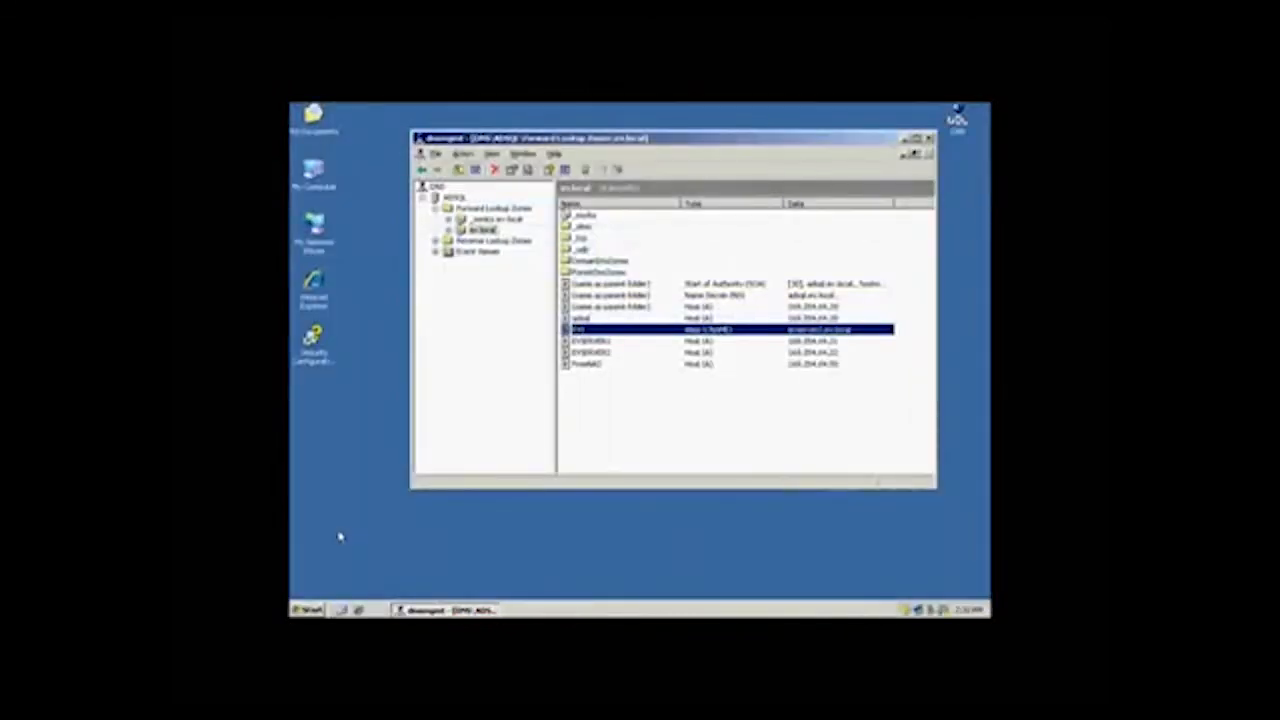
Step: Switch to the file server and browse the fileshare (H:) drive to the development\app-dev\evrunbook-2.0 folder
key("super+e")
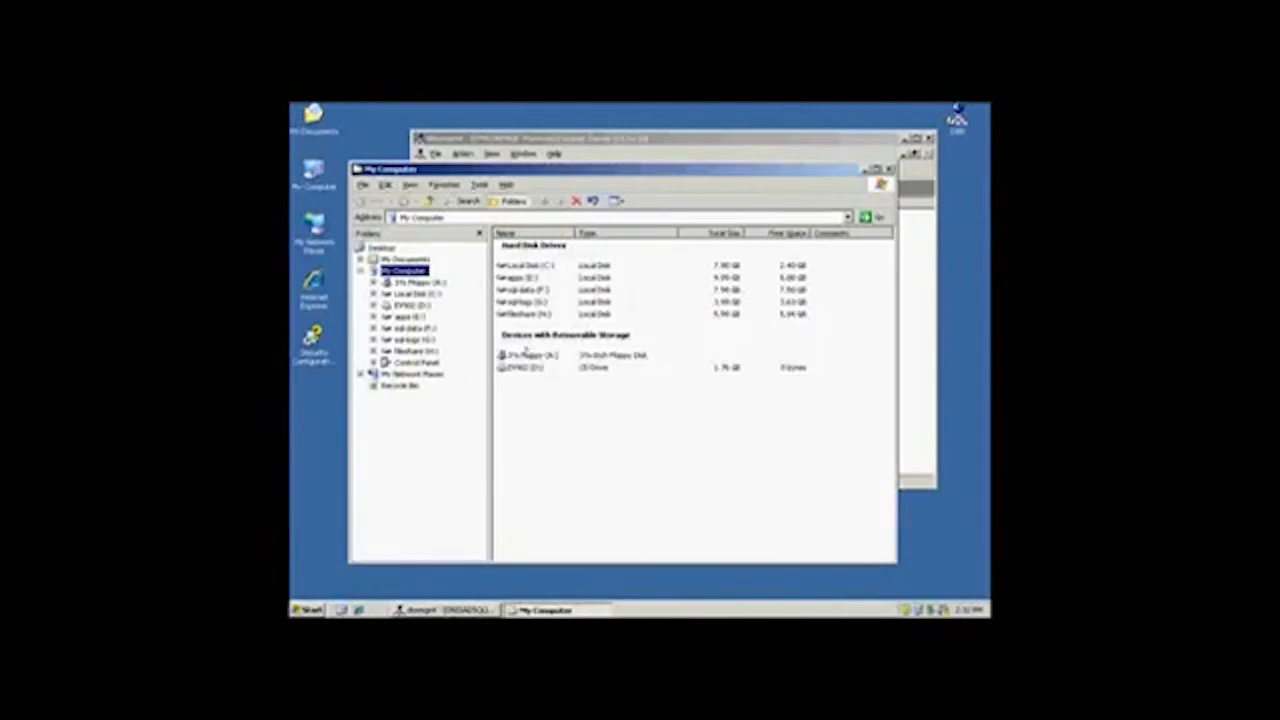
double_click(530, 316)
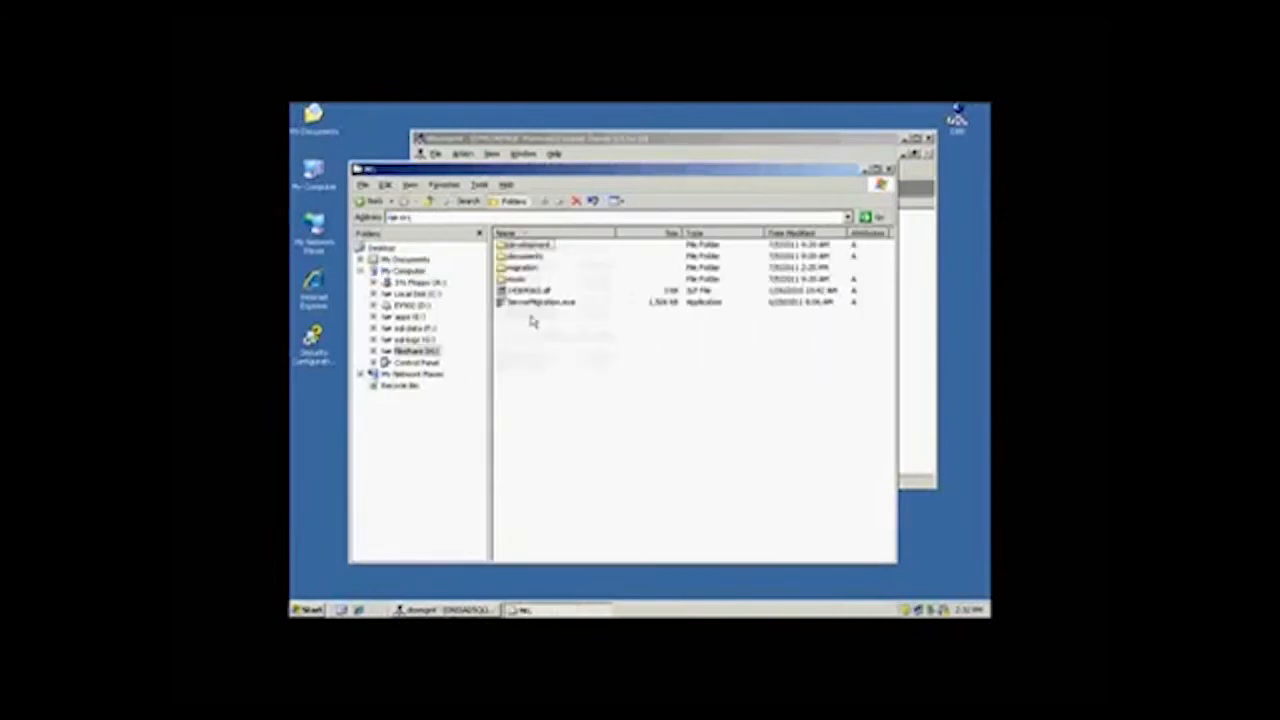
double_click(525, 246)
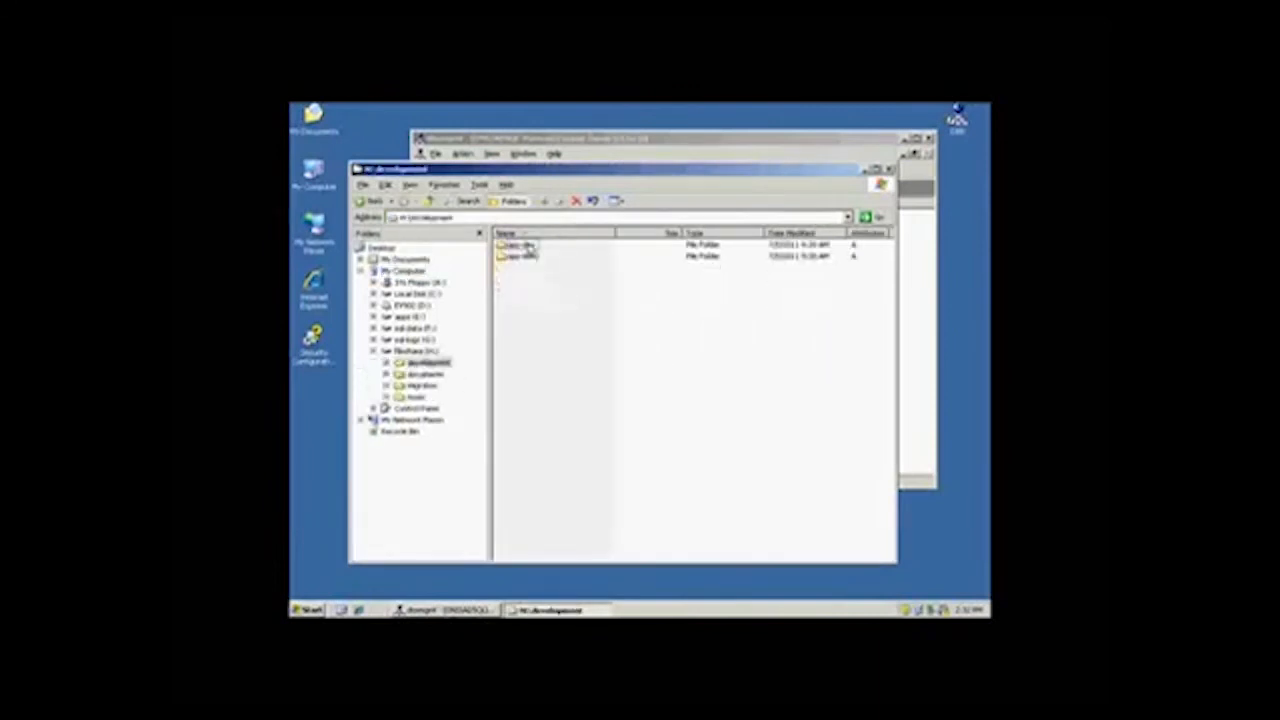
double_click(528, 247)
double_click(530, 246)
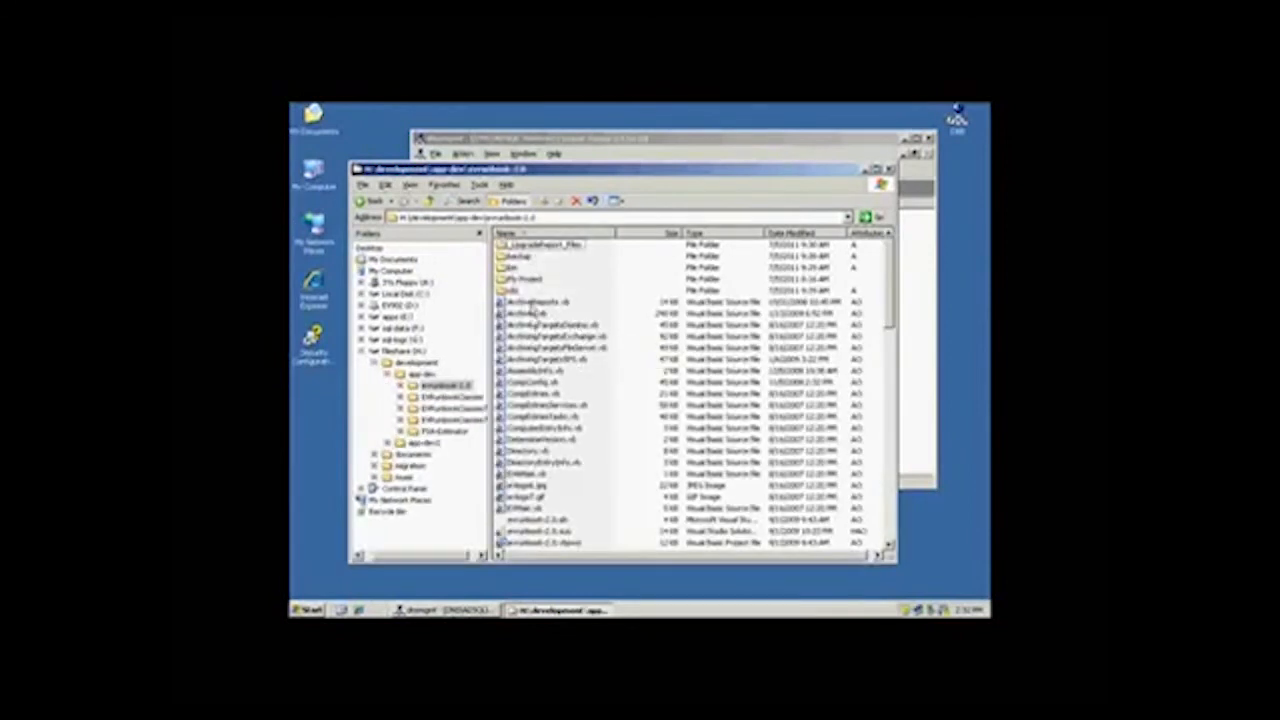
Step: Open ArchiveReports.vb from the evrunbook-2.0 folder with Notepad
right_click(508, 302)
left_click(550, 325)
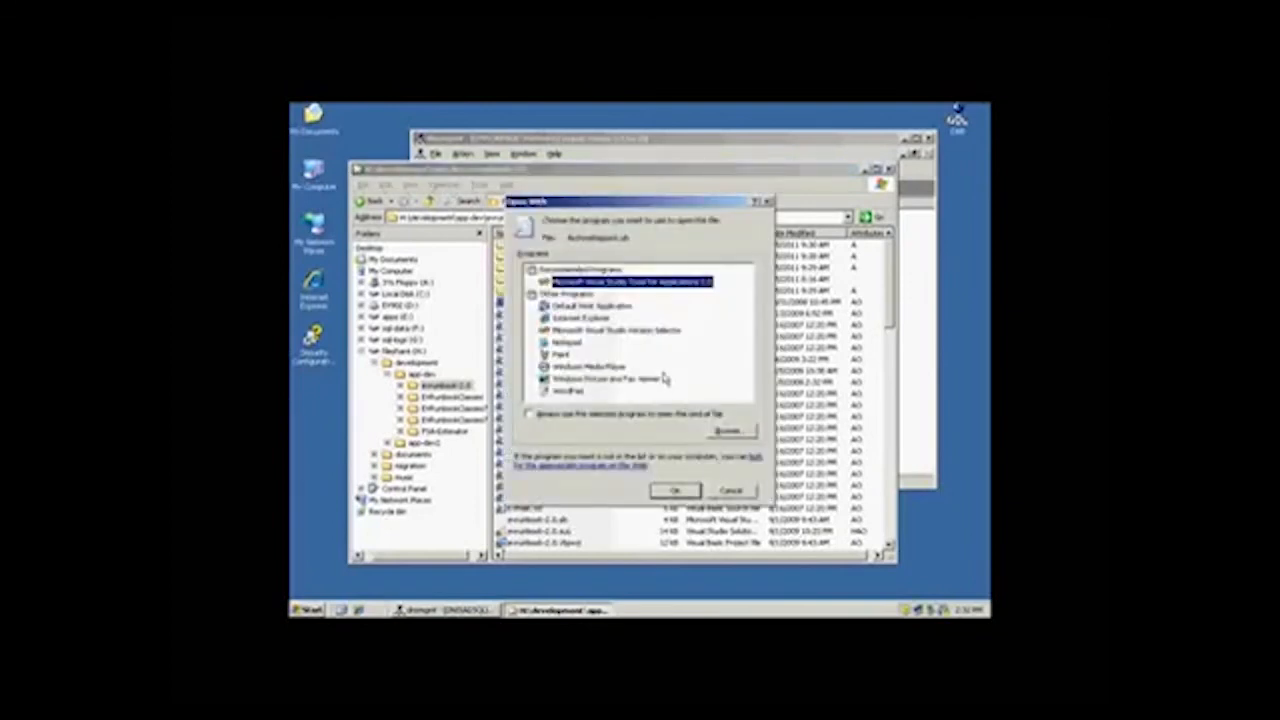
left_click(567, 345)
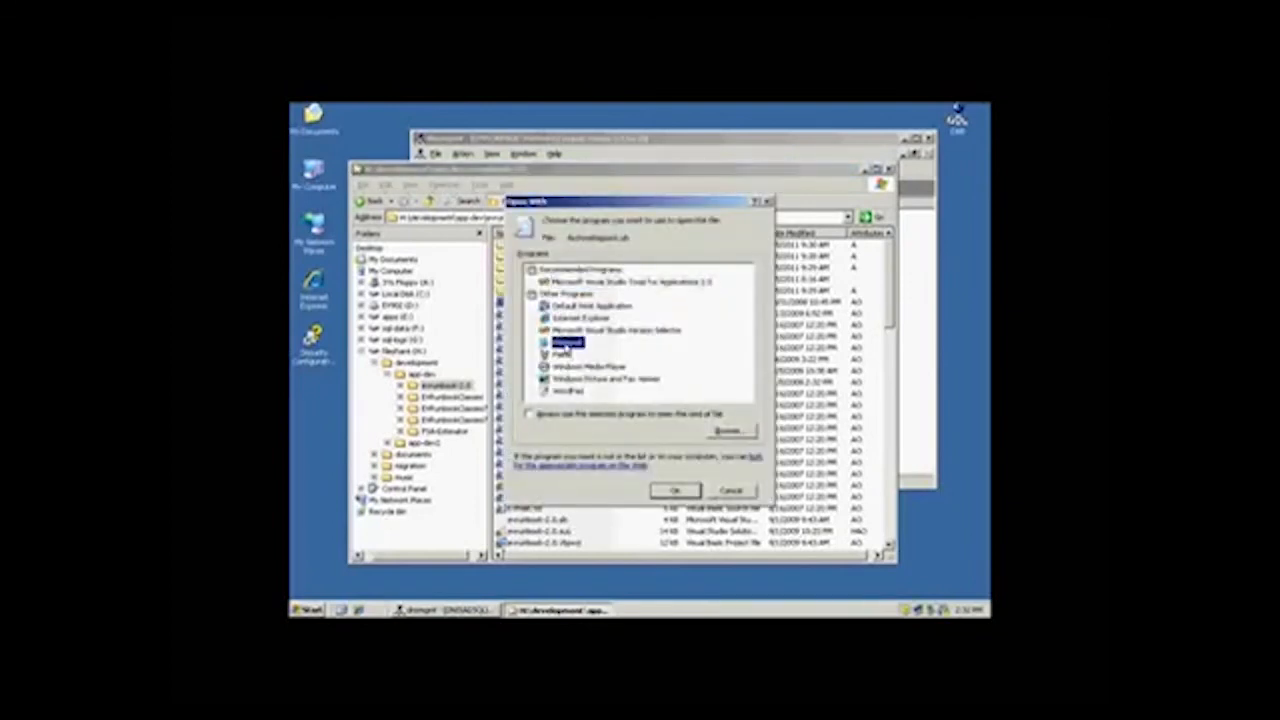
left_click(675, 492)
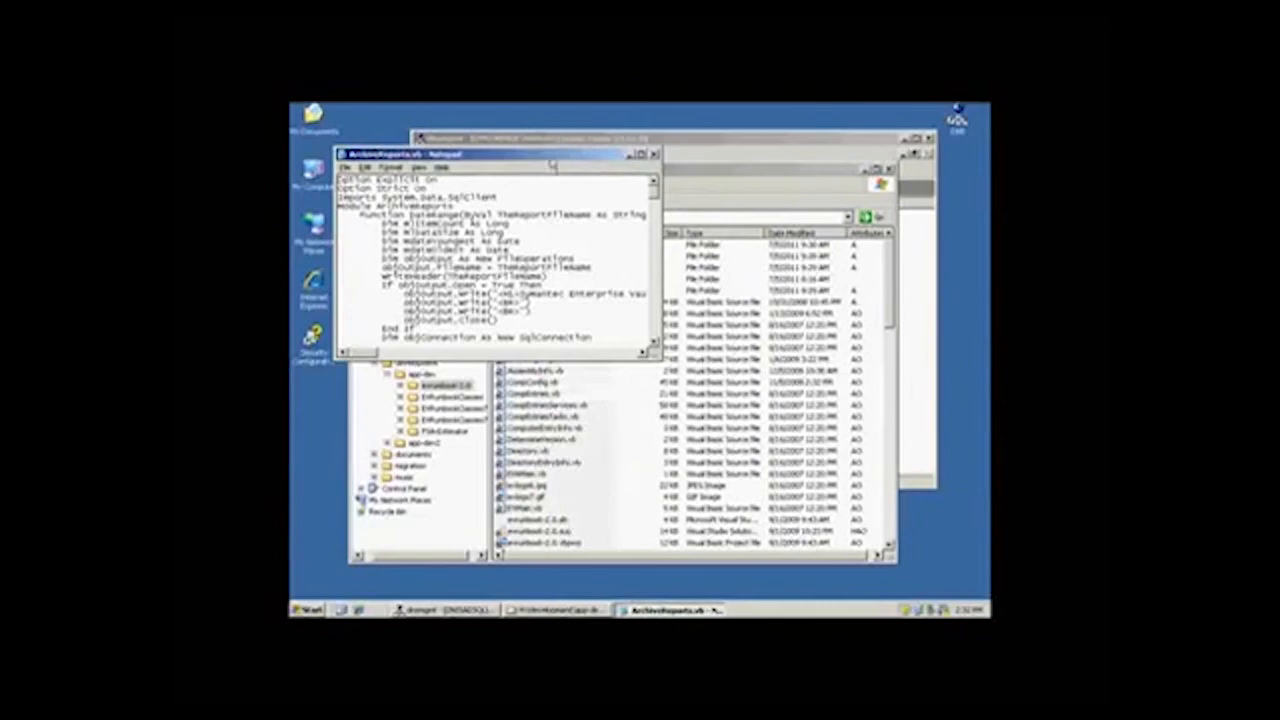
Step: Maximize the Notepad window, look through the code in ArchiveReports.vb and close the file
double_click(552, 160)
scroll(530, 237, "down", 12)
scroll(530, 237, "up", 14)
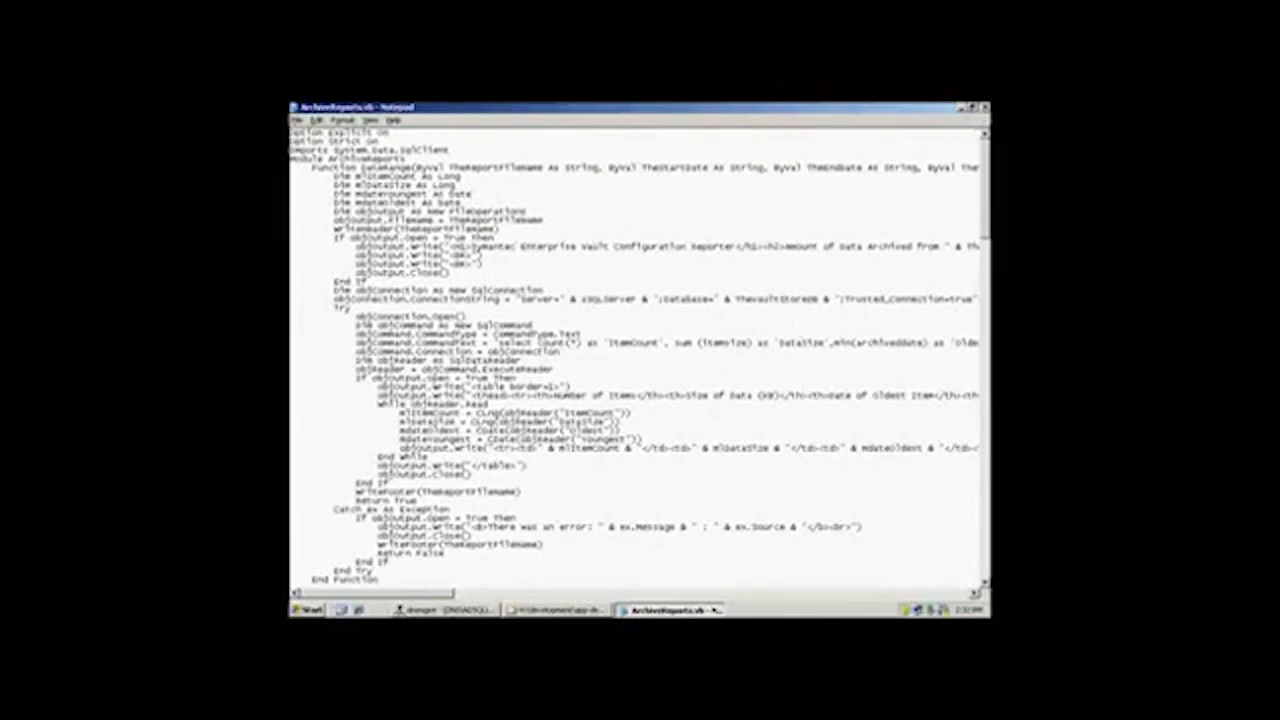
left_click(985, 107)
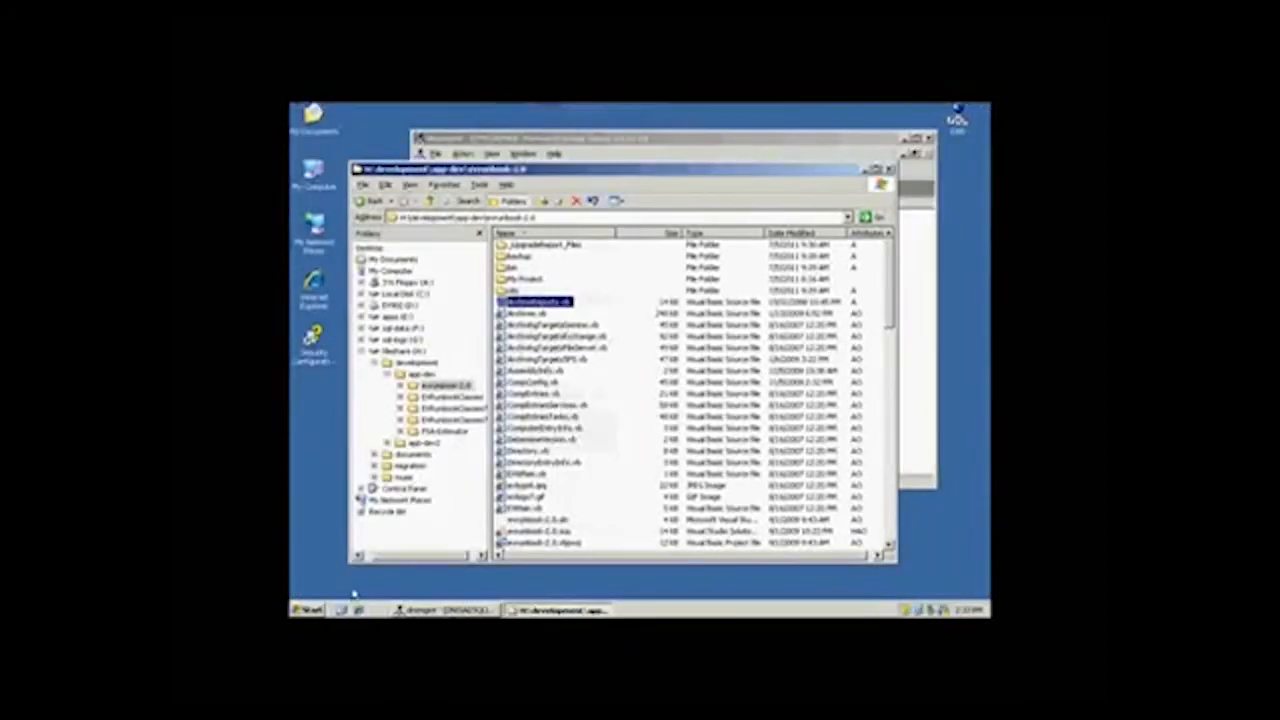